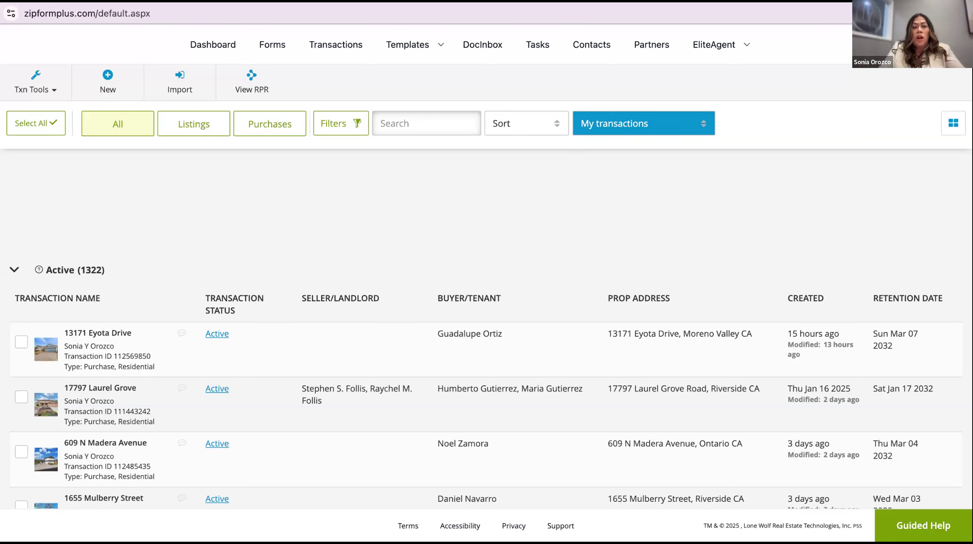
From the Forms and Checklists templates page, start a new template to see the template types
left_click(413, 45)
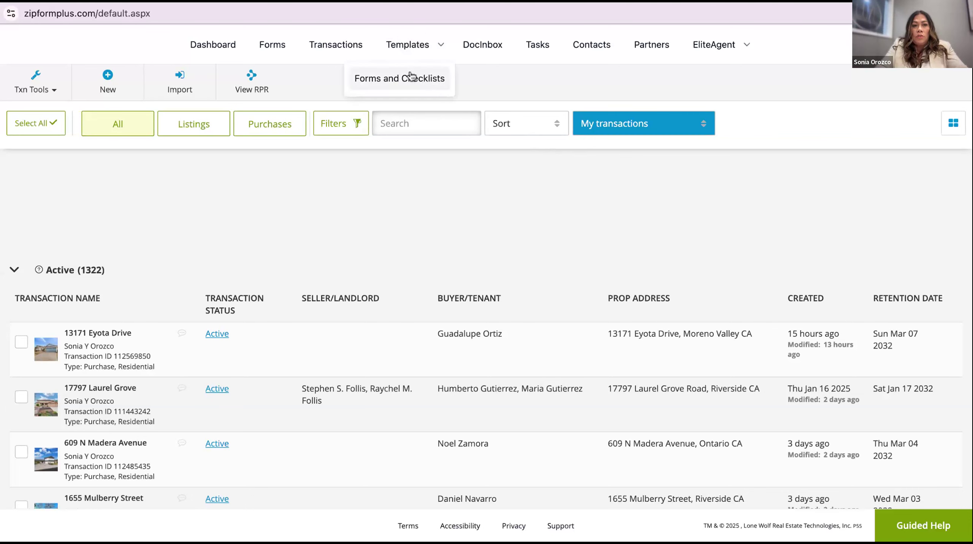
left_click(399, 81)
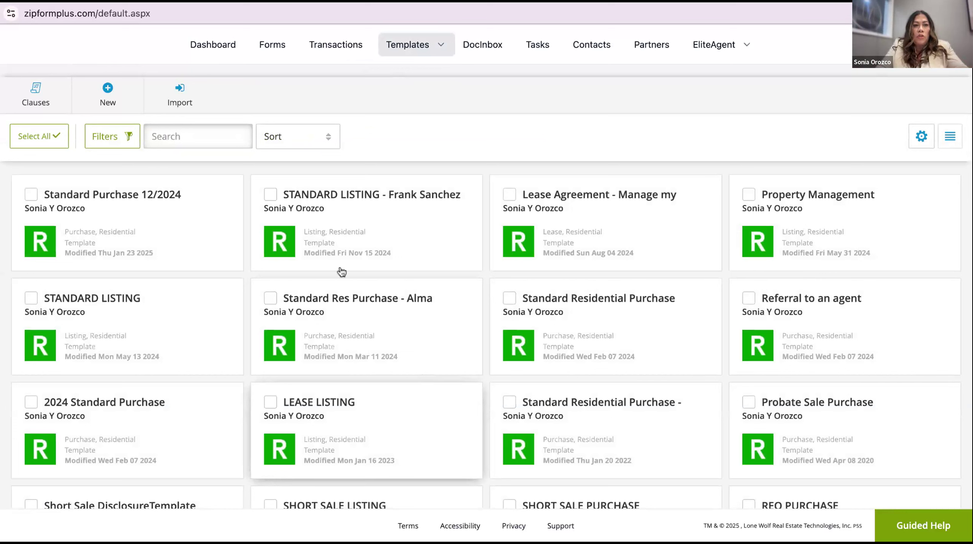
left_click(107, 93)
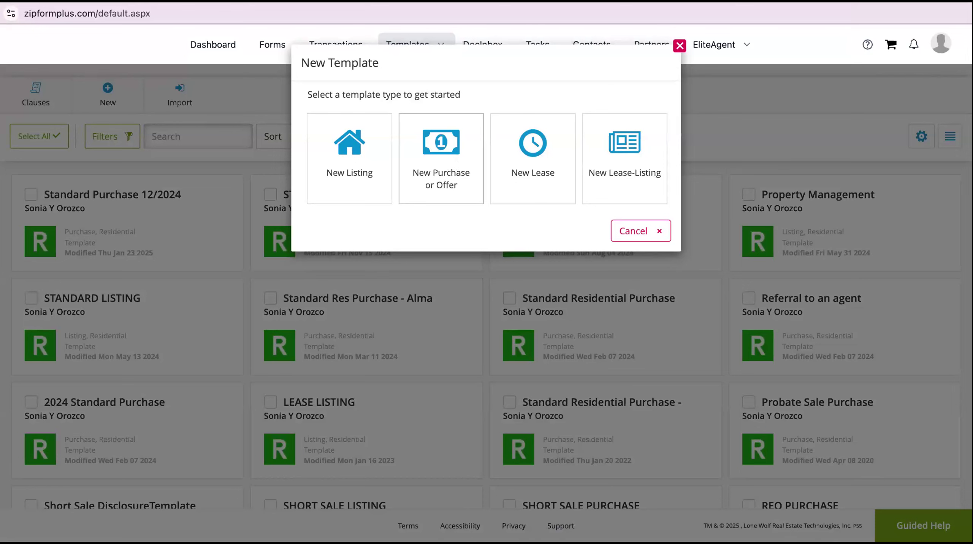
Create a Purchase or Offer template named 'Standard Sale Purchase 3/3025' in the Residential category
left_click(441, 161)
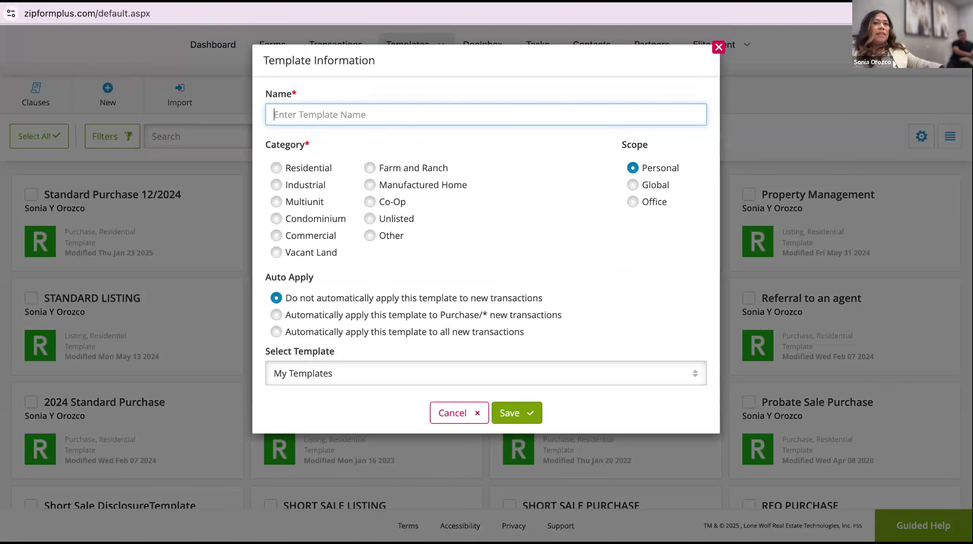
type("Standard")
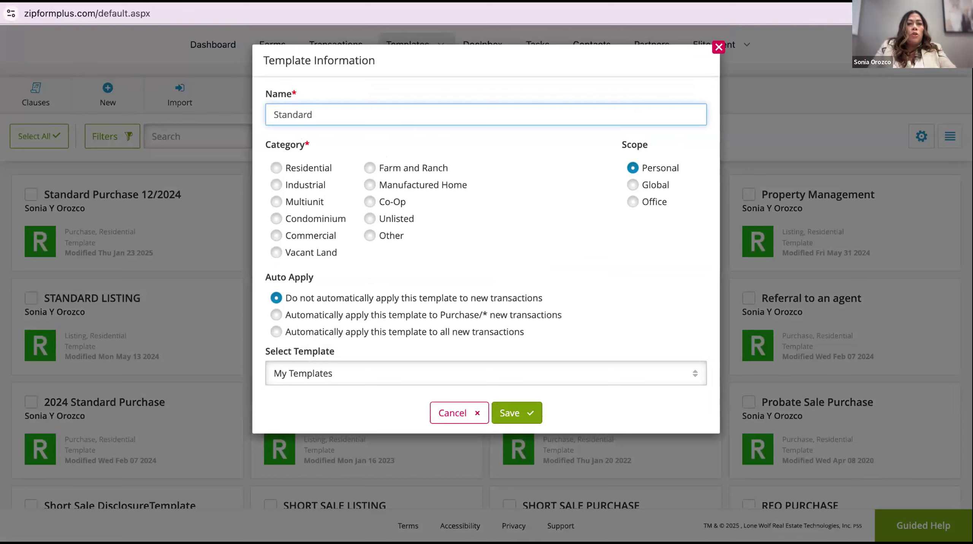
type("Sal P")
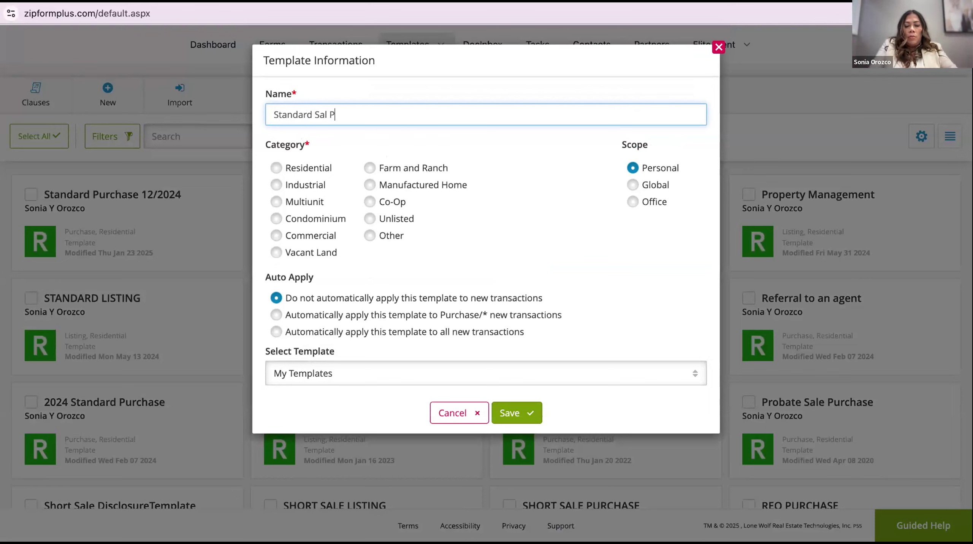
type("urchase")
key("Left")
key("Left")
key("Left")
key("Left")
key("Left")
key("Left")
key("Left")
key("Left")
key("Left")
key("Left")
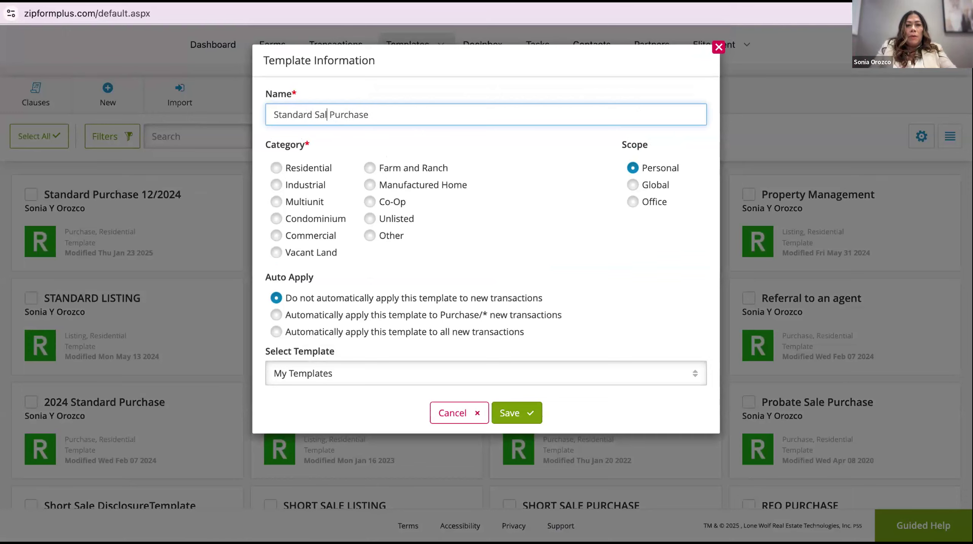
type("e")
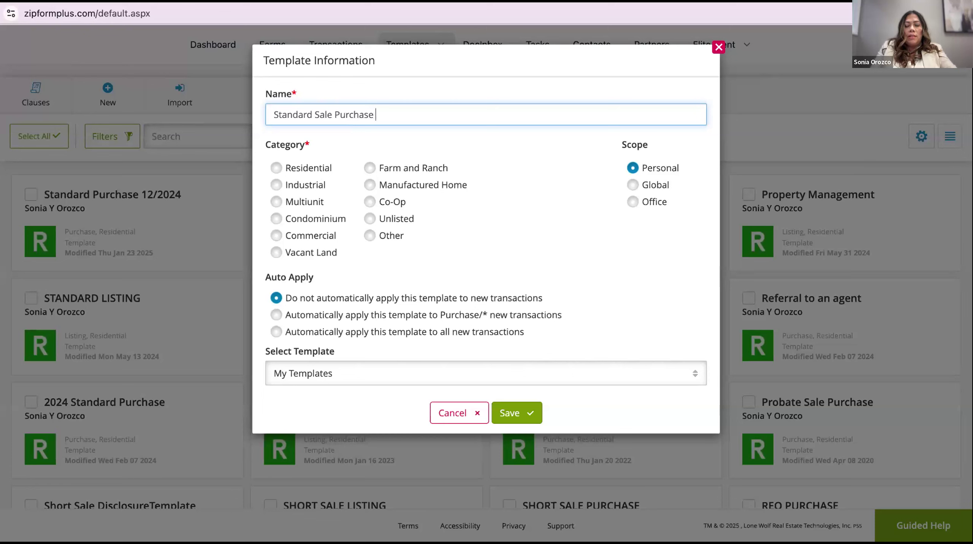
type(" 3/")
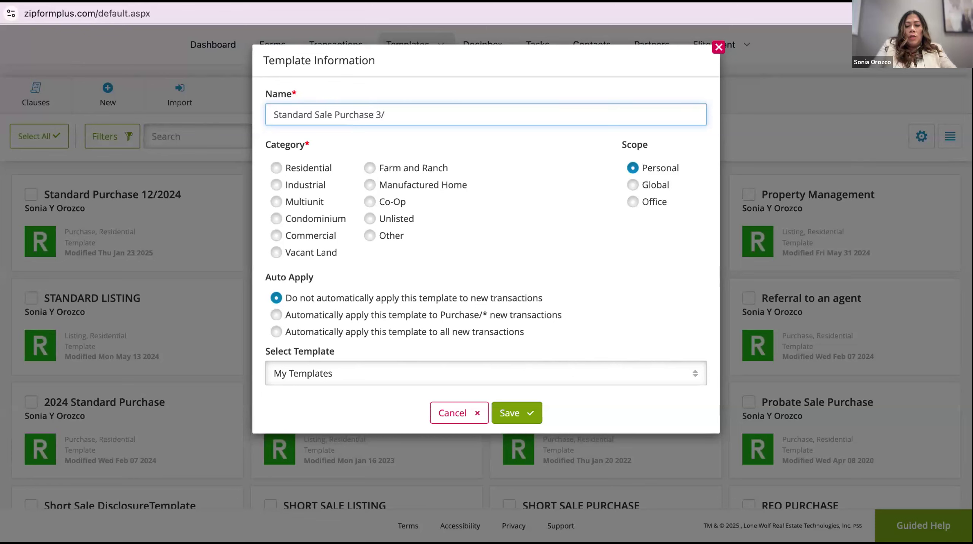
type("3025")
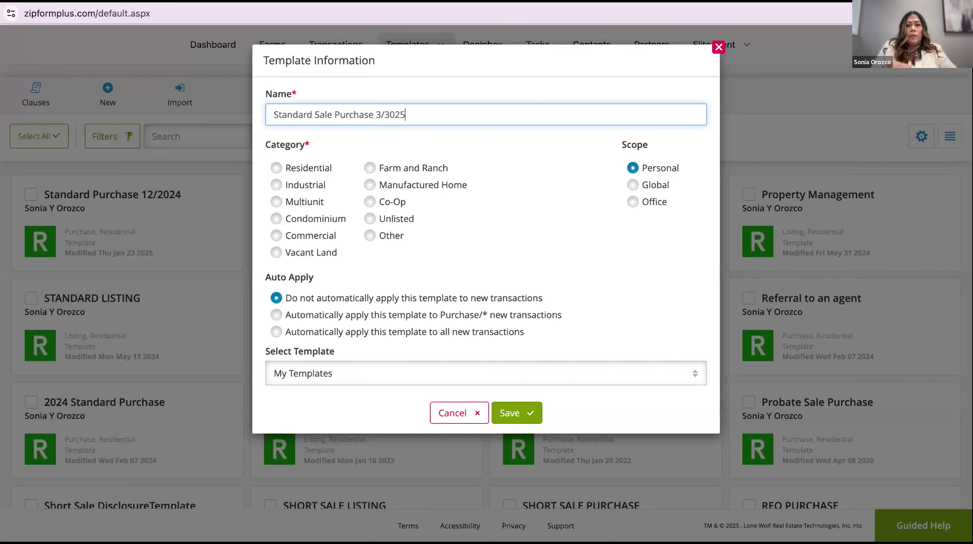
left_click(487, 208)
left_click(277, 168)
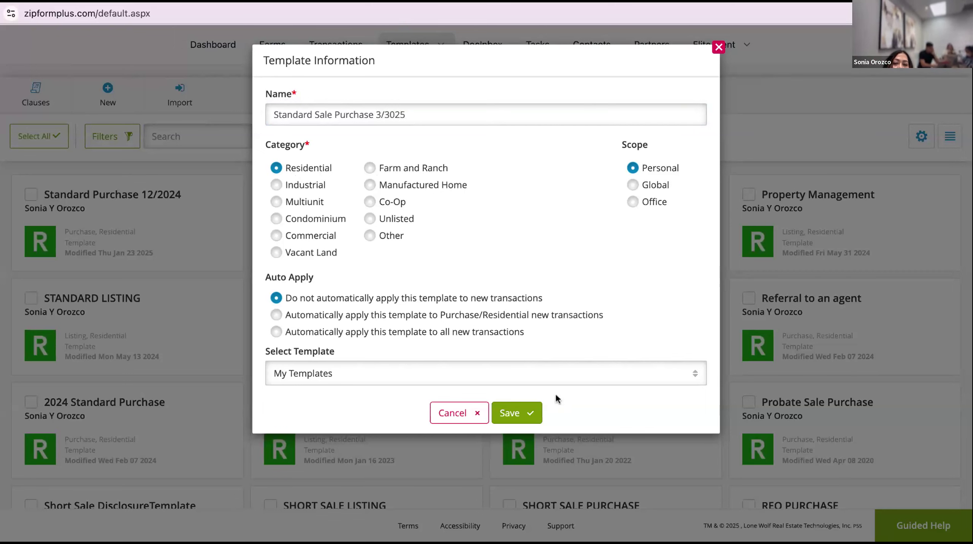
Save the template, then add Buyer Representation and California Residential Purchase Agreement from ALL FORMS
left_click(516, 408)
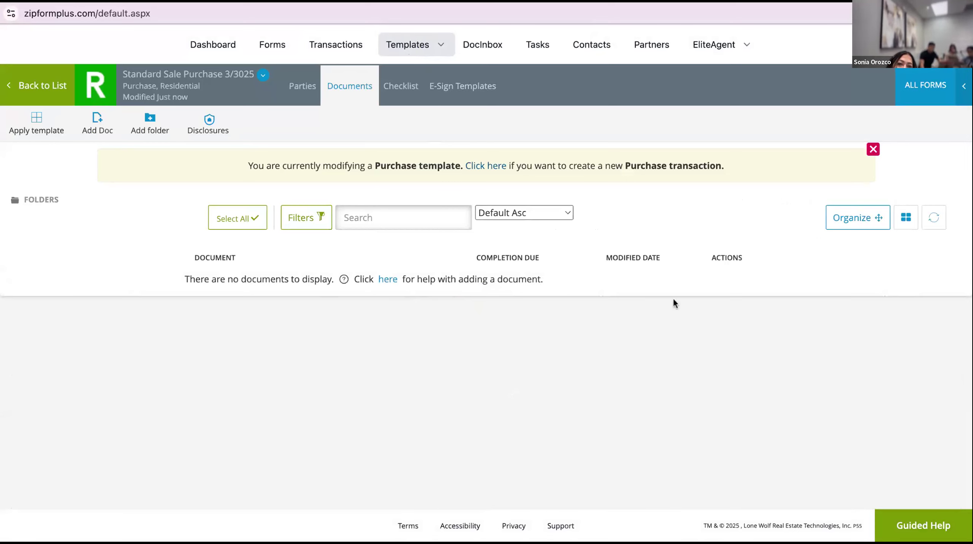
left_click(919, 89)
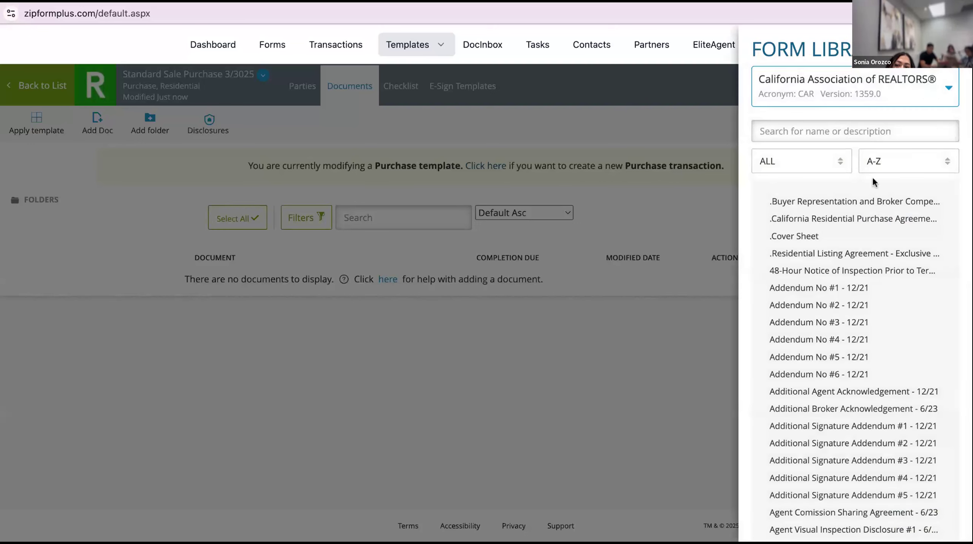
left_click(854, 200)
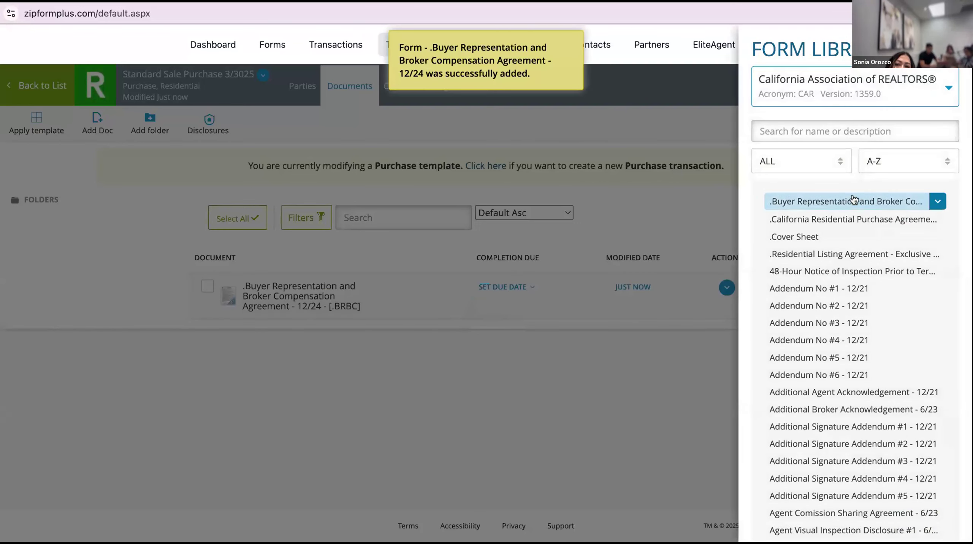
left_click(809, 218)
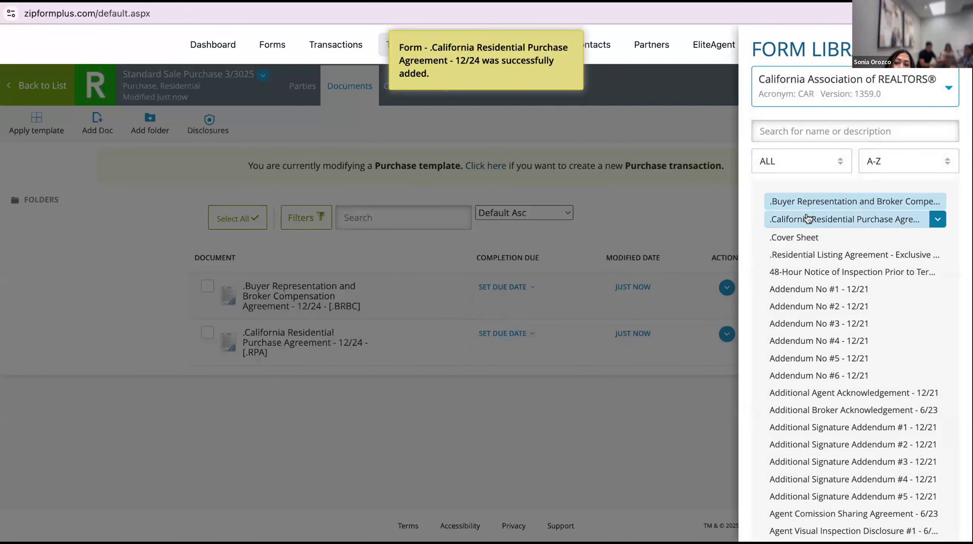
left_click(657, 417)
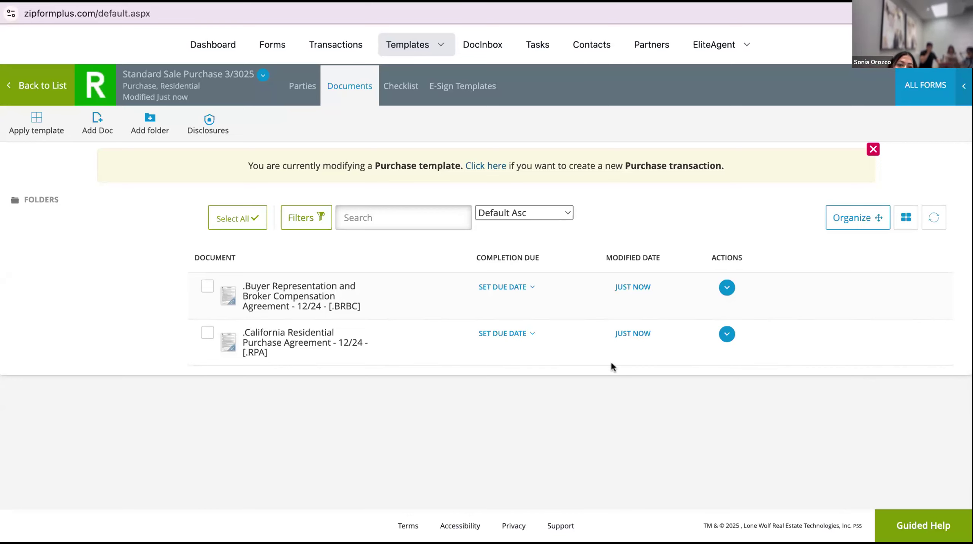
Open the Buyer Representation form, tick Buyer, and choose Remax Champions as the broker firm
left_click(301, 290)
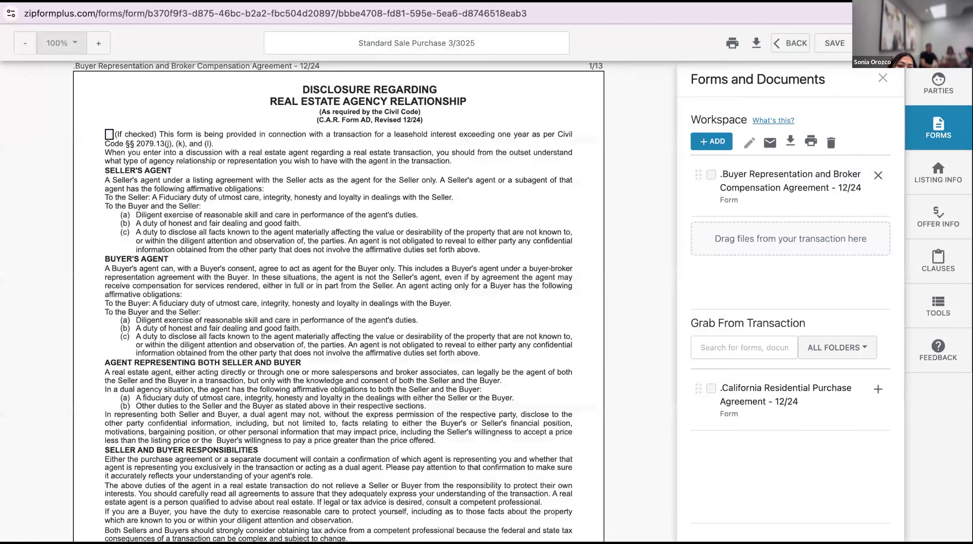
scroll(142, 306, "down", 10)
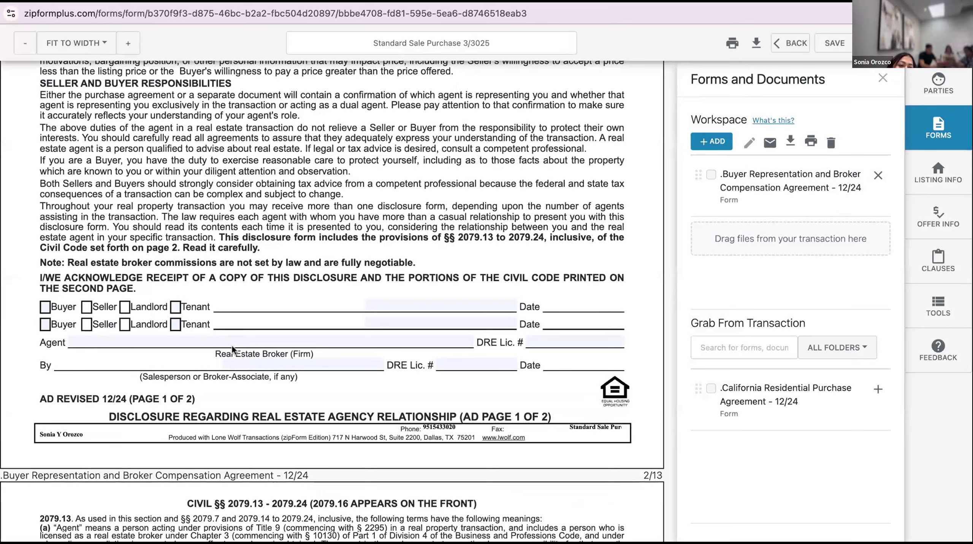
left_click(46, 306)
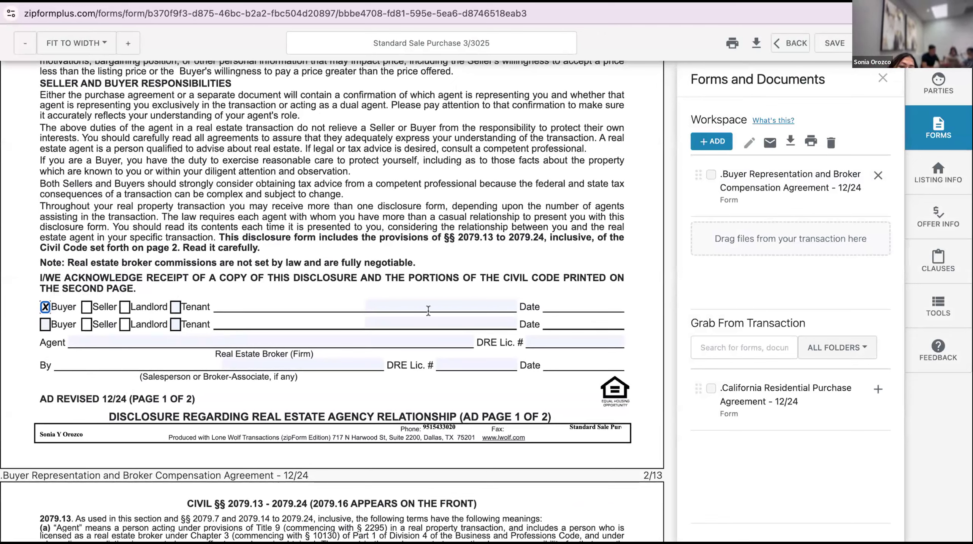
left_click(296, 333)
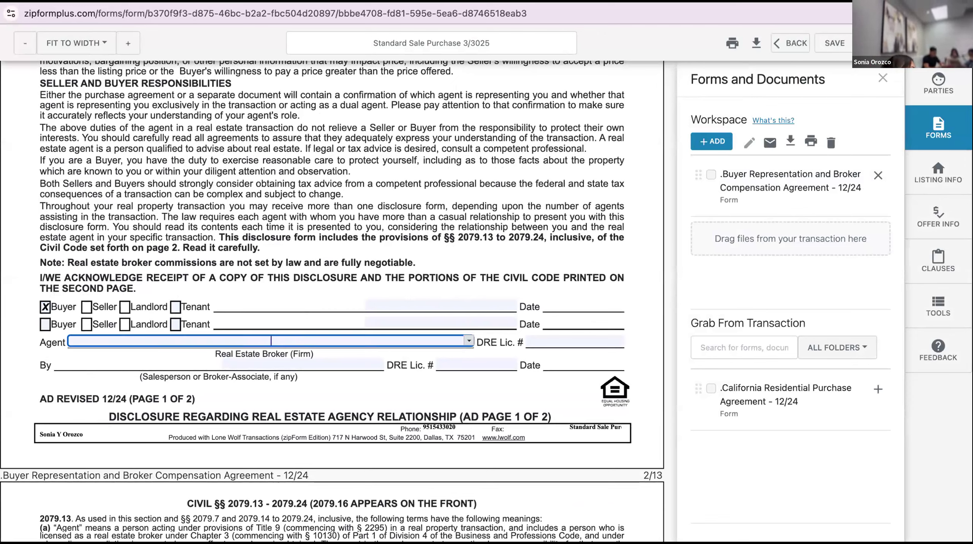
left_click(468, 340)
scroll(391, 388, "down", 8)
scroll(391, 387, "down", 10)
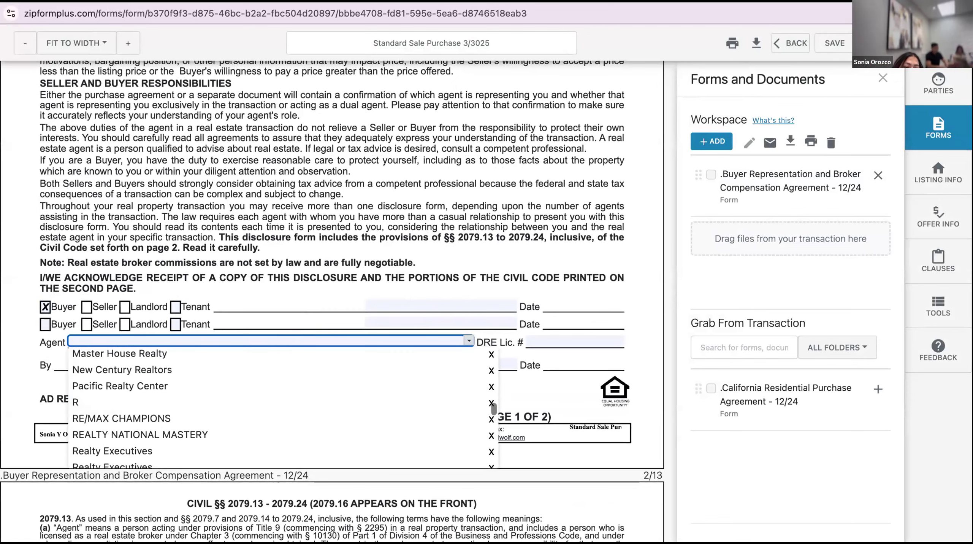
scroll(373, 418, "down", 5)
scroll(374, 418, "down", 4)
left_click(373, 419)
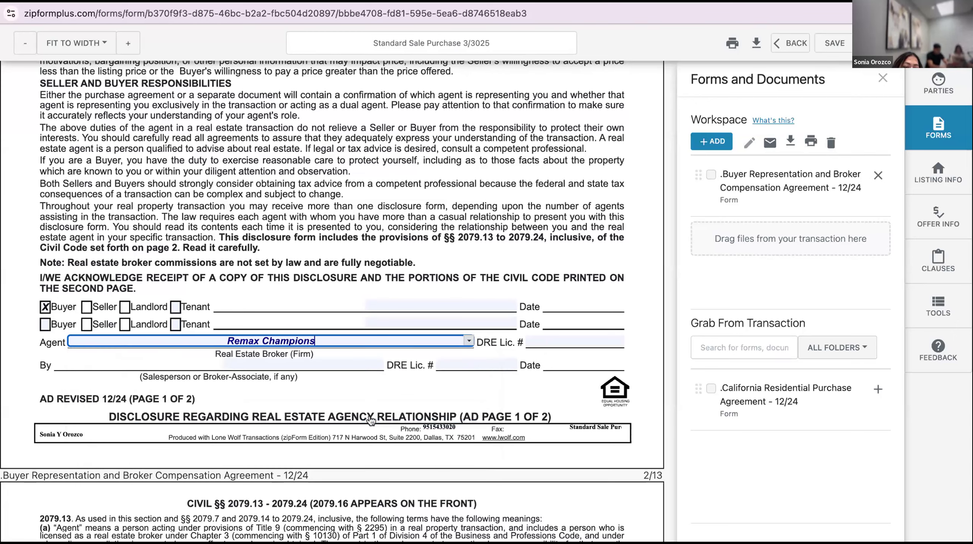
Choose the salesperson's name for the By line from the saved list
left_click(356, 365)
left_click(378, 363)
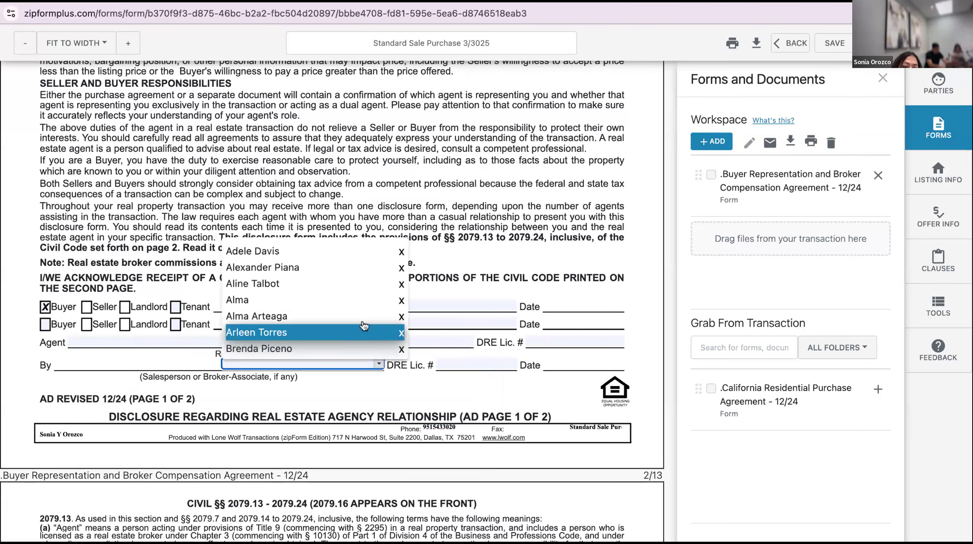
scroll(364, 326, "down", 10)
scroll(315, 301, "down", 15)
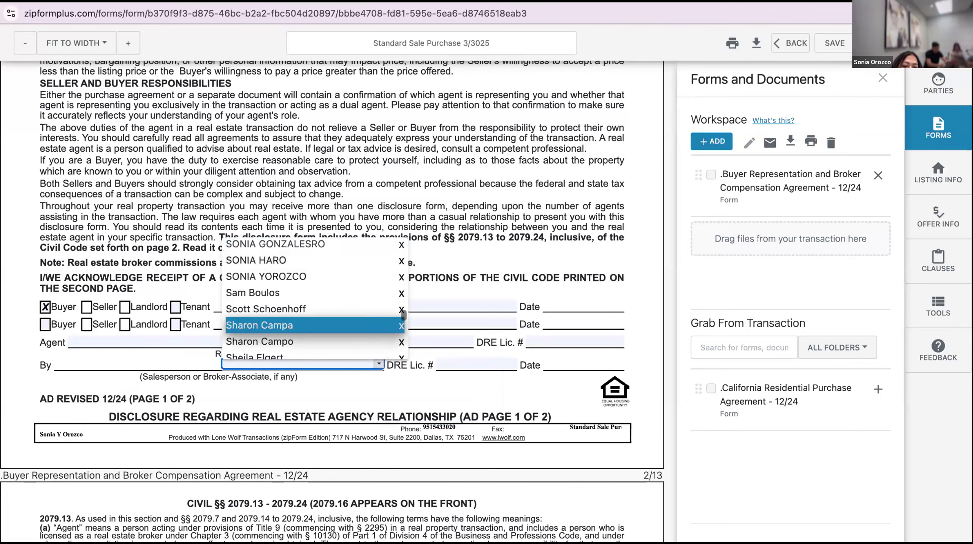
scroll(360, 305, "down", 5)
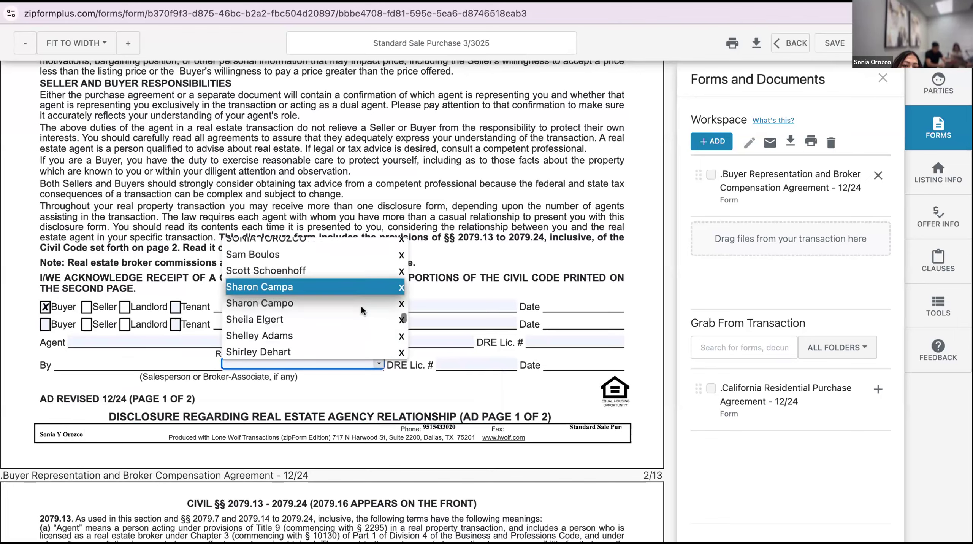
scroll(358, 281, "down", 4)
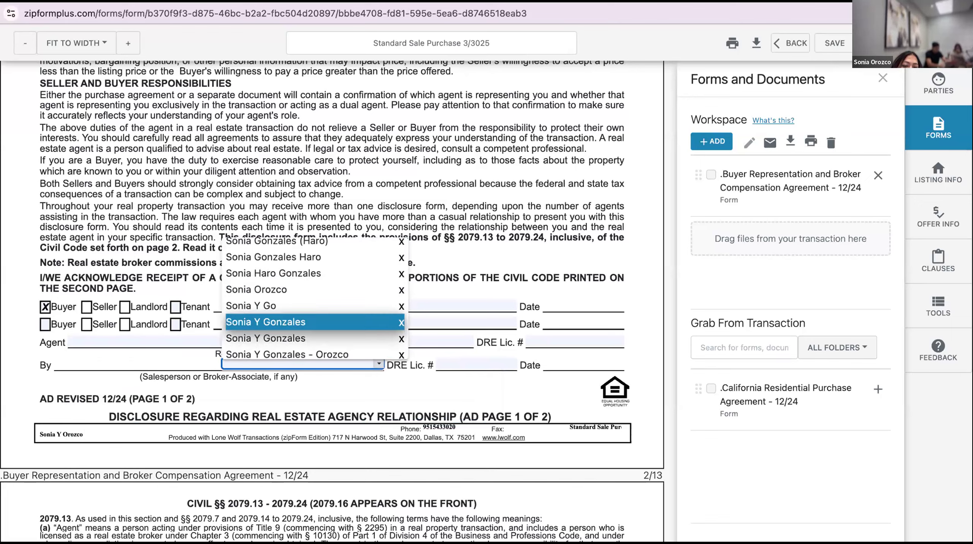
left_click(358, 283)
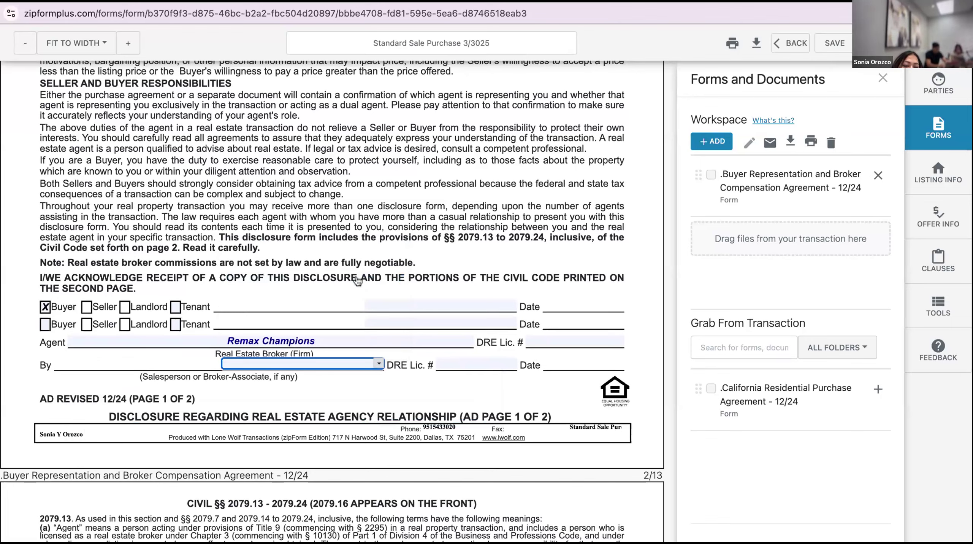
Fill the broker's and salesperson's DRE license numbers from their saved lists
left_click(539, 337)
left_click(620, 338)
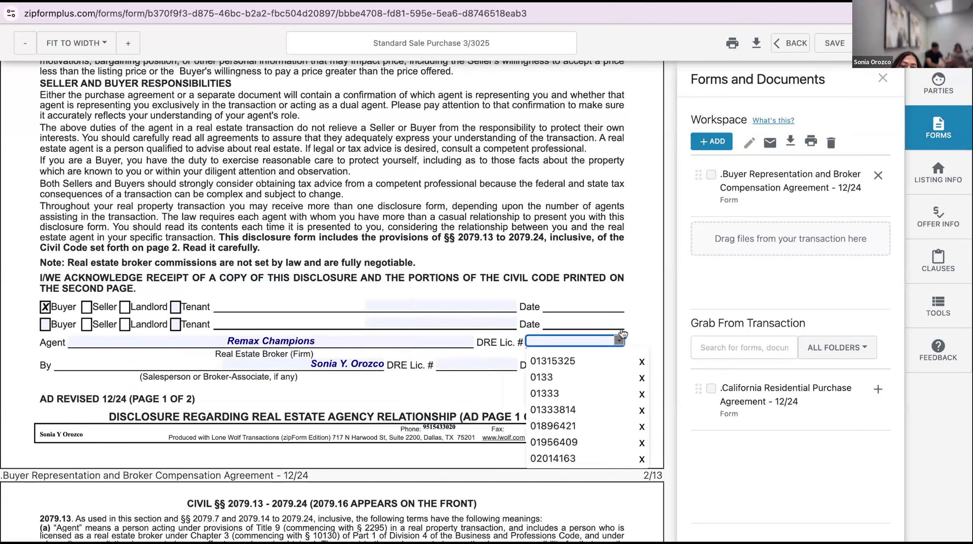
left_click(591, 408)
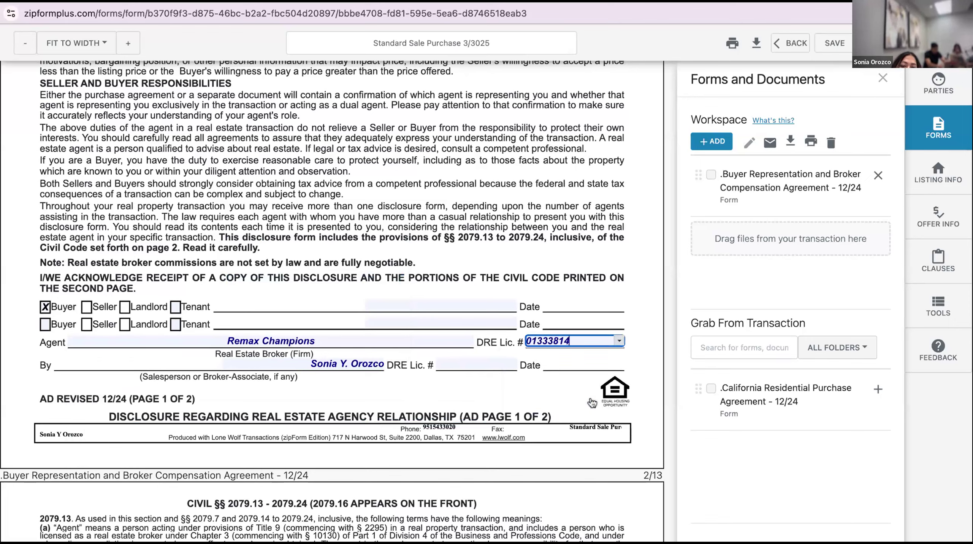
key("Tab")
left_click(512, 363)
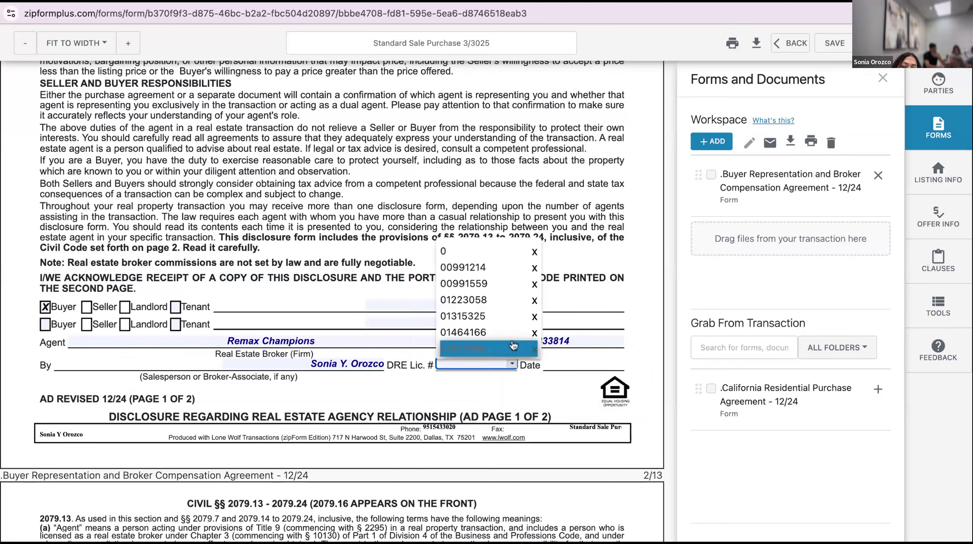
left_click(507, 309)
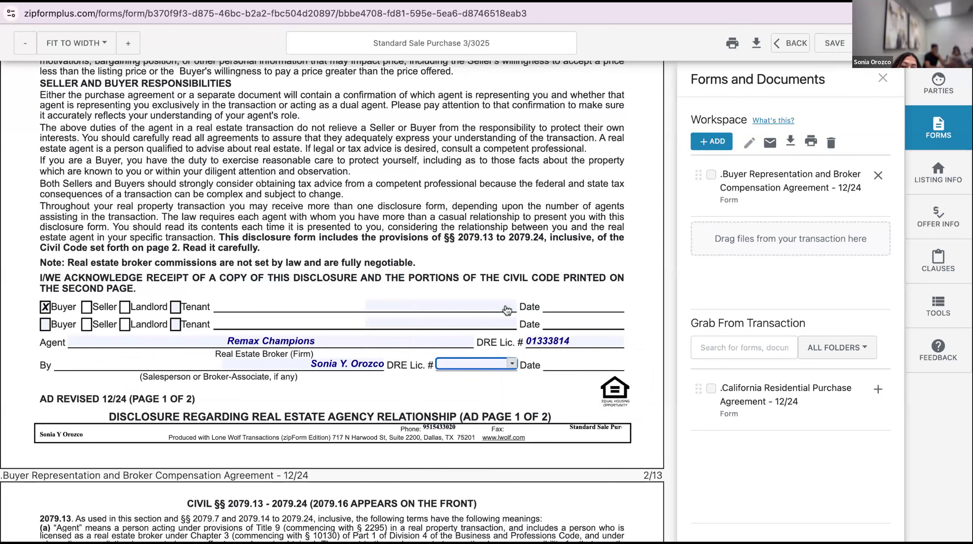
left_click(511, 389)
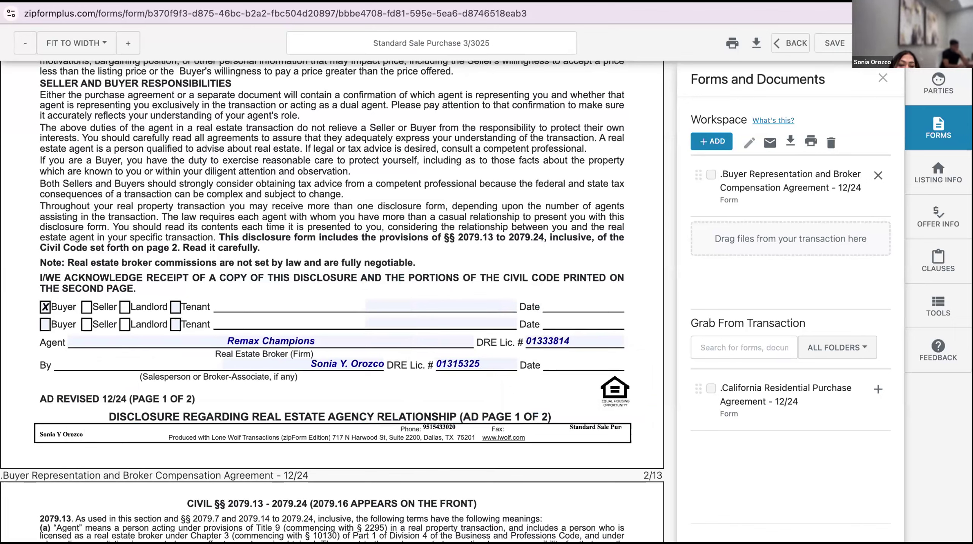
Try another broker DRE license number, then restore the brokerage's original one
left_click(594, 342)
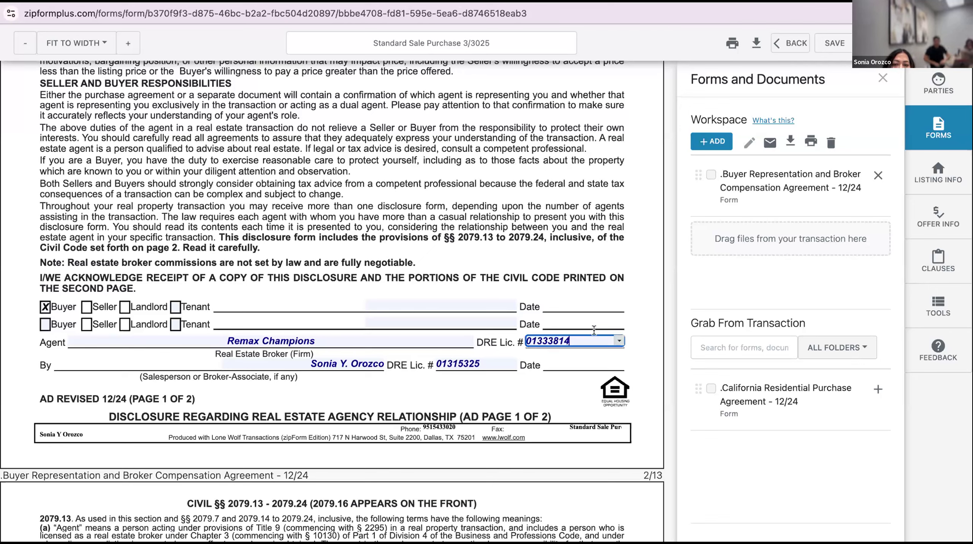
left_click(619, 340)
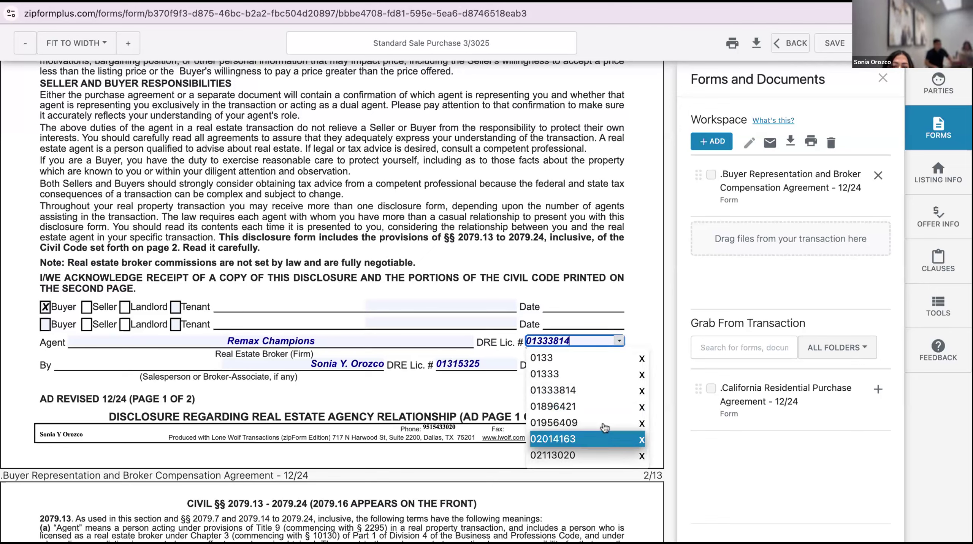
left_click(601, 454)
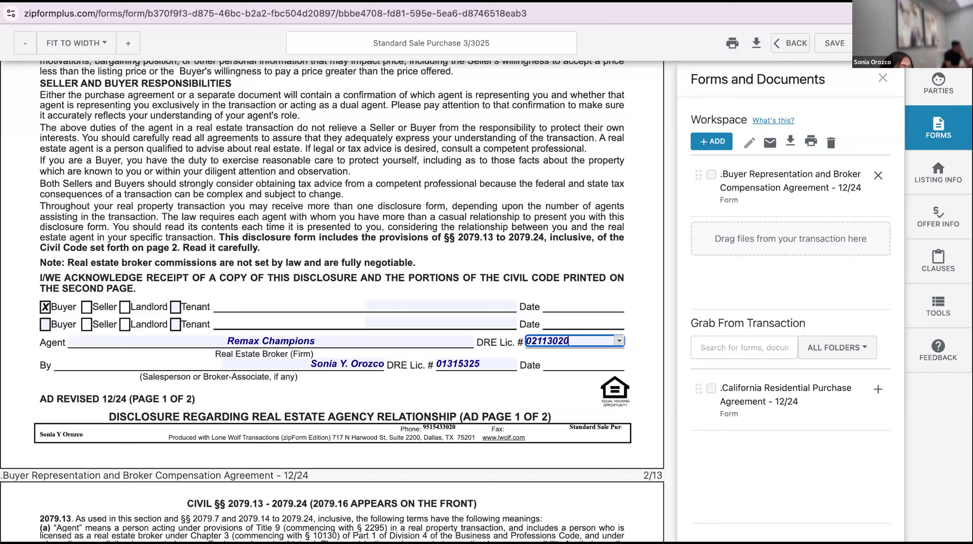
left_click(620, 334)
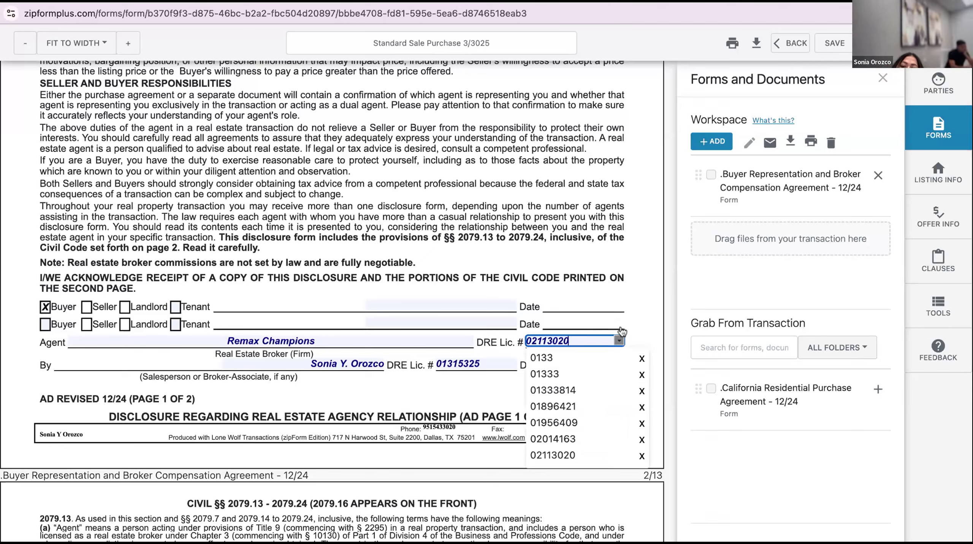
left_click(607, 389)
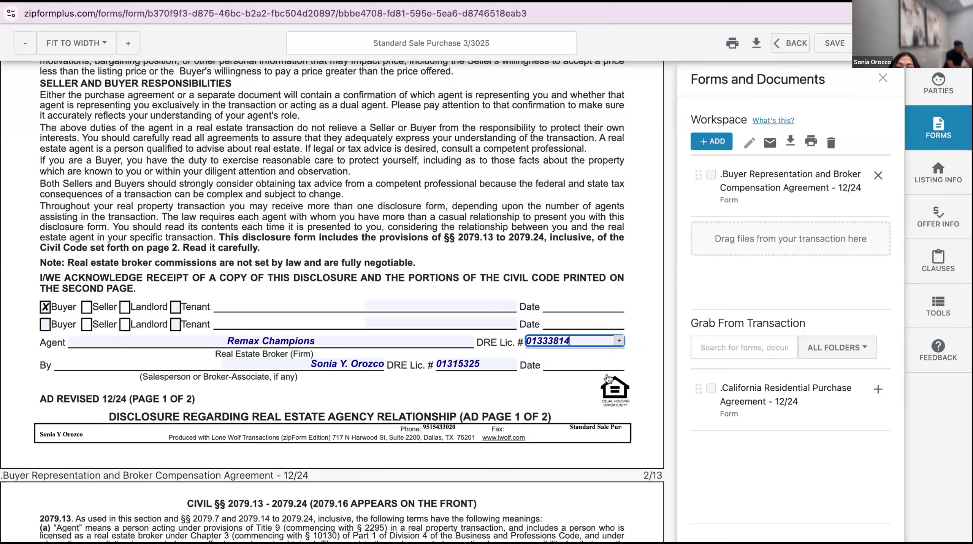
scroll(524, 418, "down", 1)
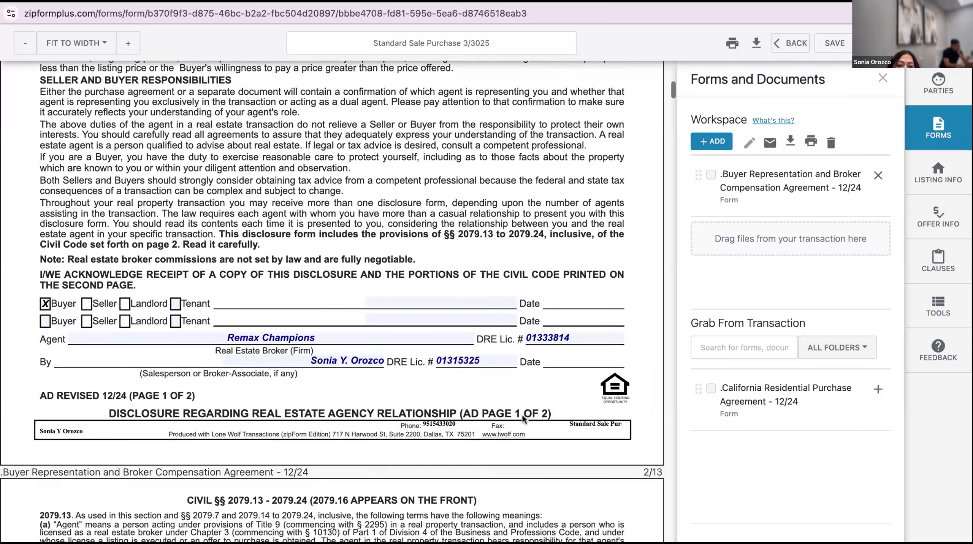
Tick Exclusive as the type of representation in paragraph A(2)
scroll(523, 418, "down", 15)
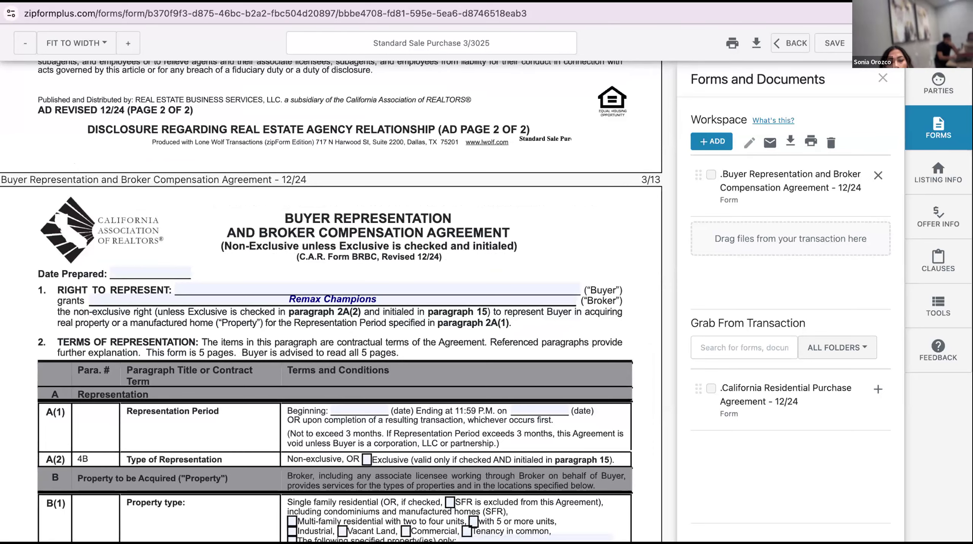
scroll(381, 362, "down", 1)
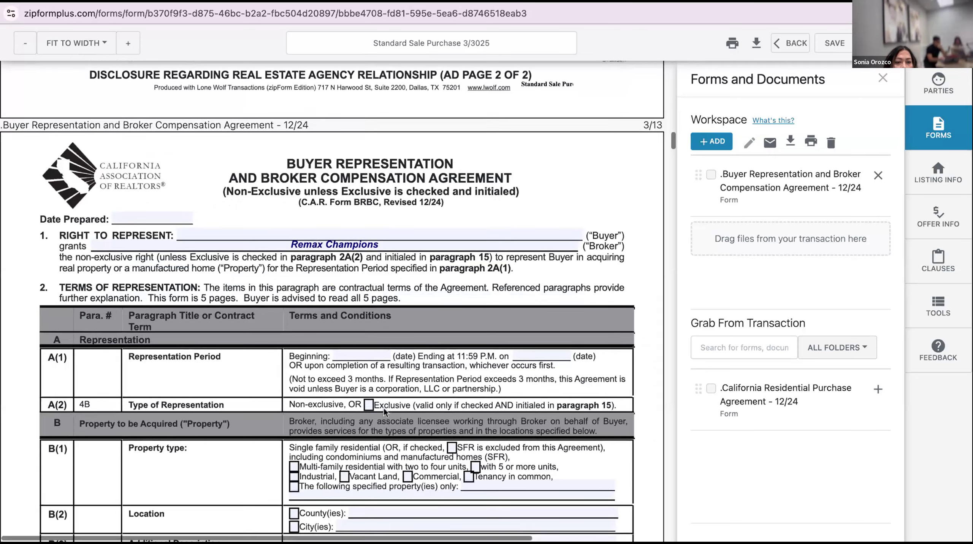
scroll(518, 347, "down", 2)
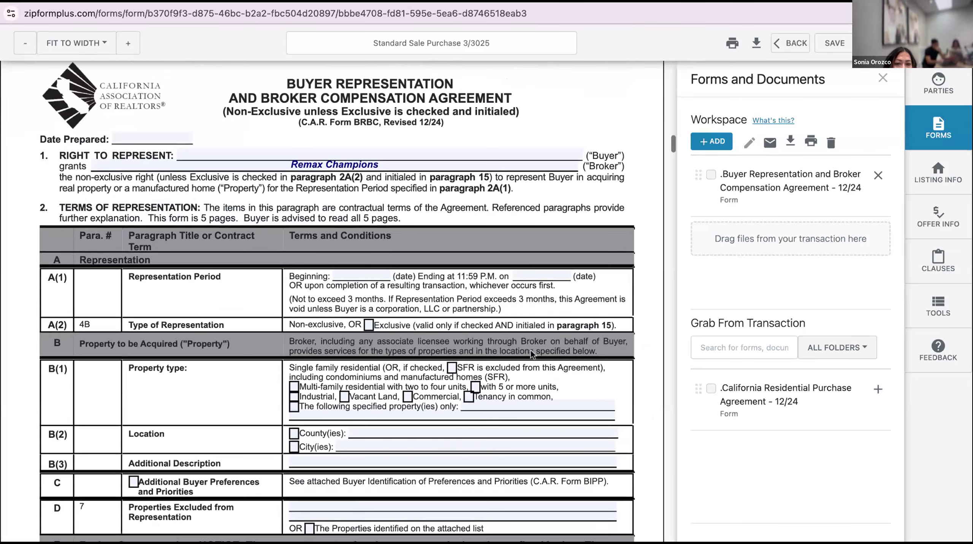
left_click(368, 325)
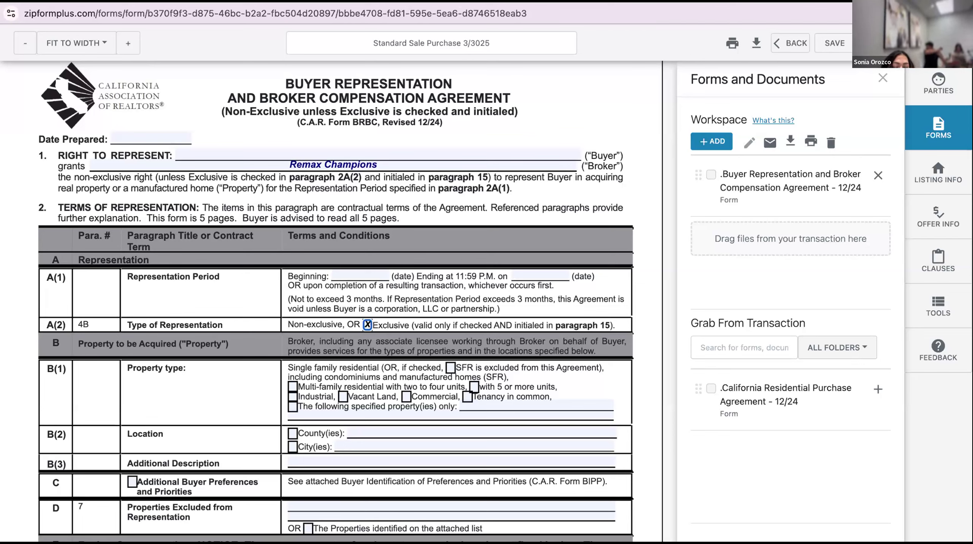
Check County(ies) in B(2) and select 'Riverside, San Bernardino, LA, Orange' as the location
scroll(294, 330, "down", 3)
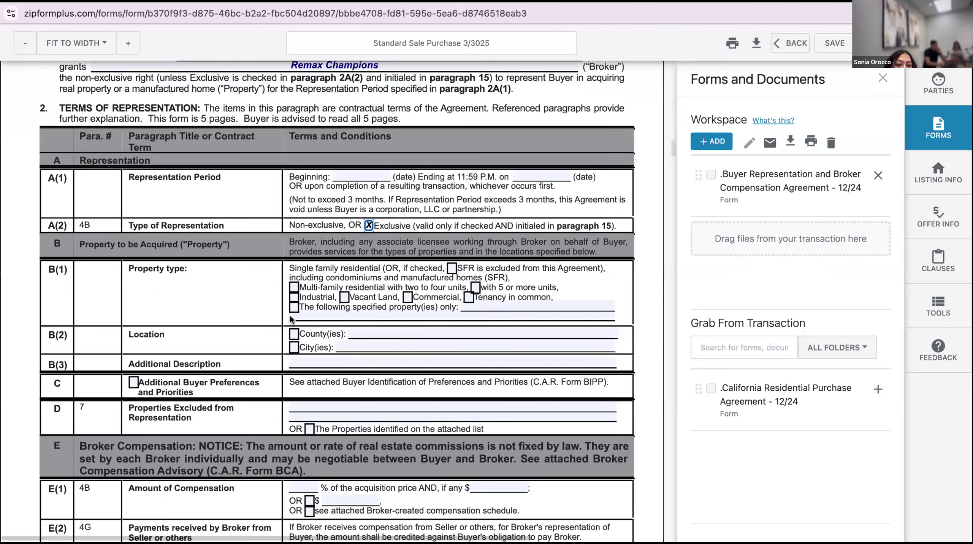
left_click(294, 333)
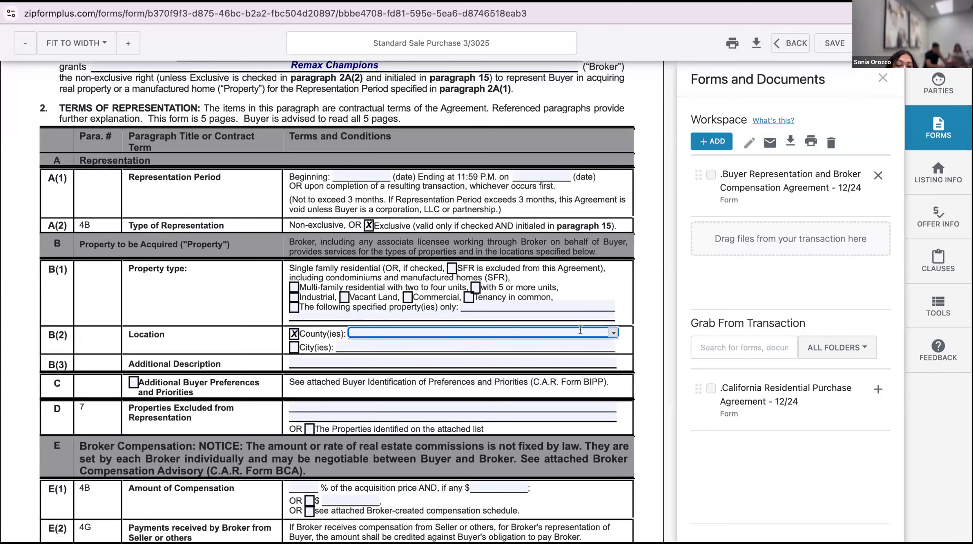
left_click(613, 330)
scroll(533, 388, "down", 5)
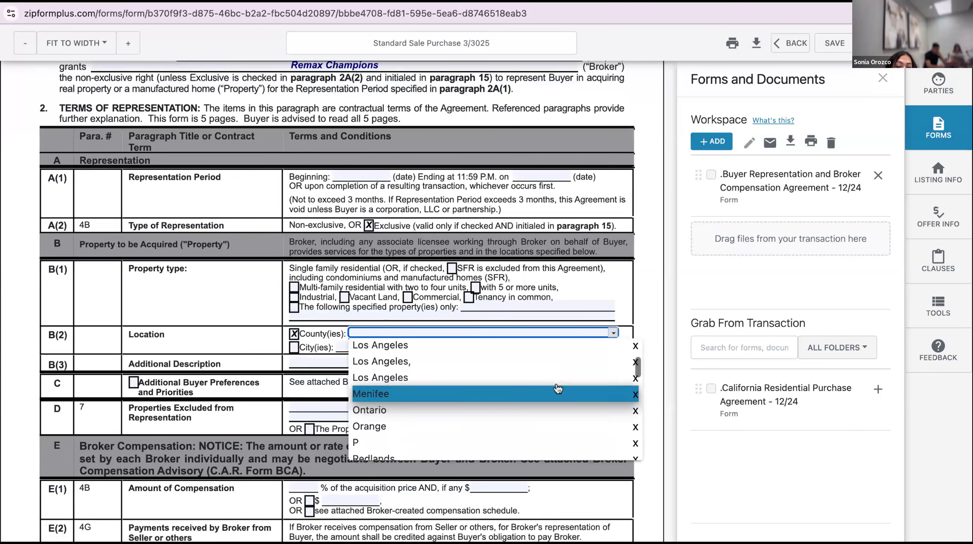
scroll(558, 389, "down", 3)
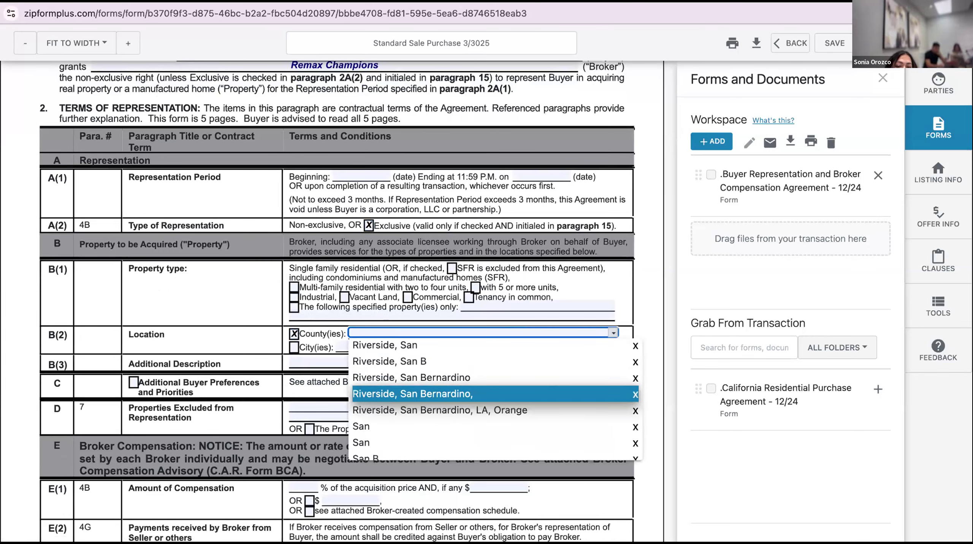
left_click(557, 400)
left_click(436, 372)
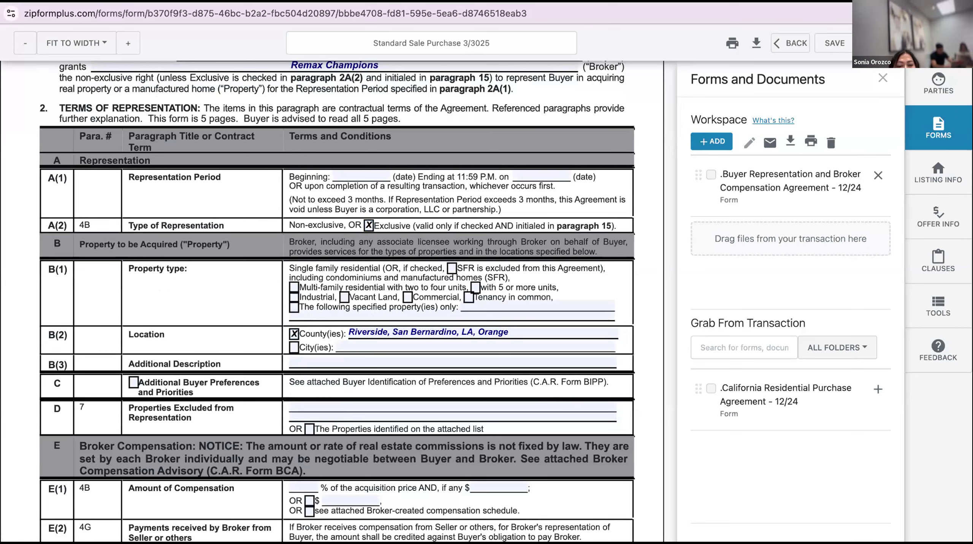
scroll(337, 301, "down", 3)
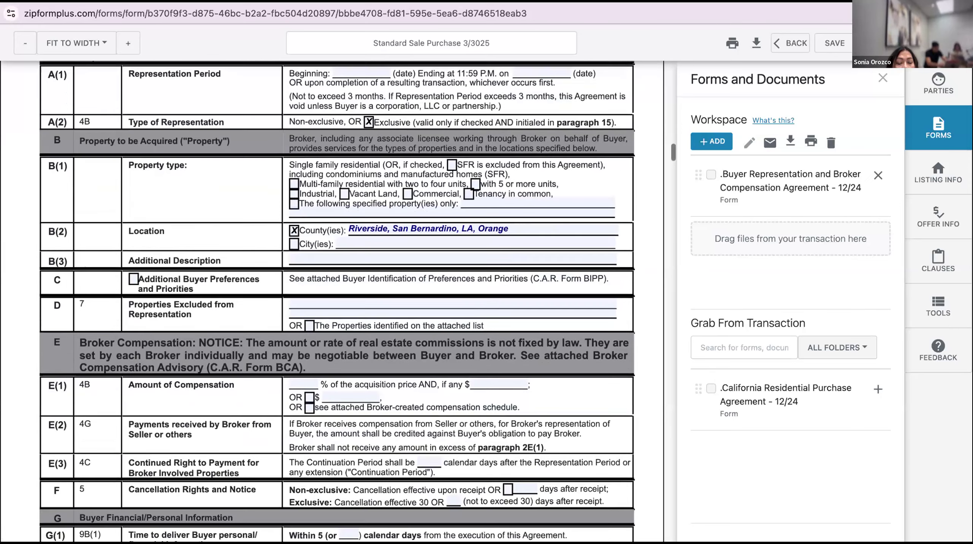
Set the E(1) compensation to 3 percent plus a flat $650.00
scroll(300, 321, "down", 2)
left_click(301, 327)
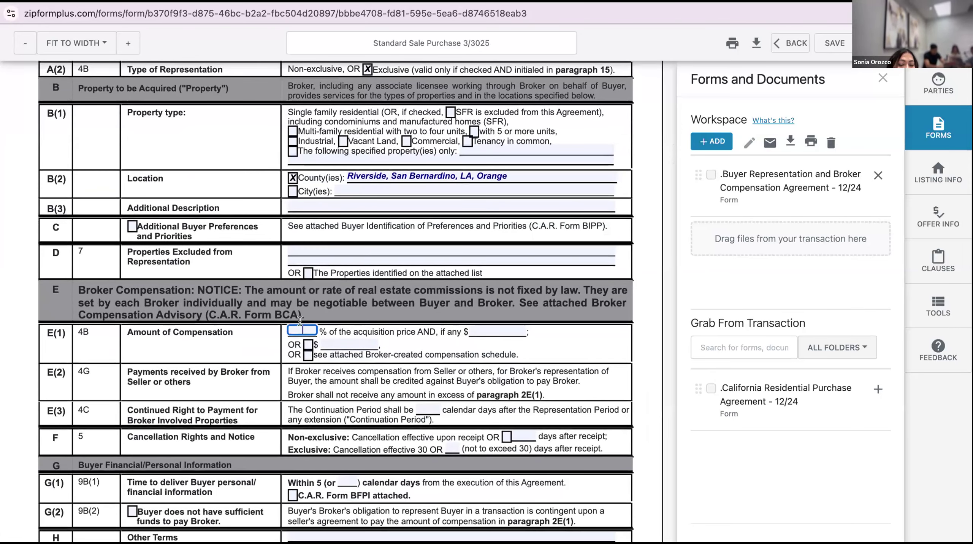
type("3")
left_click(413, 335)
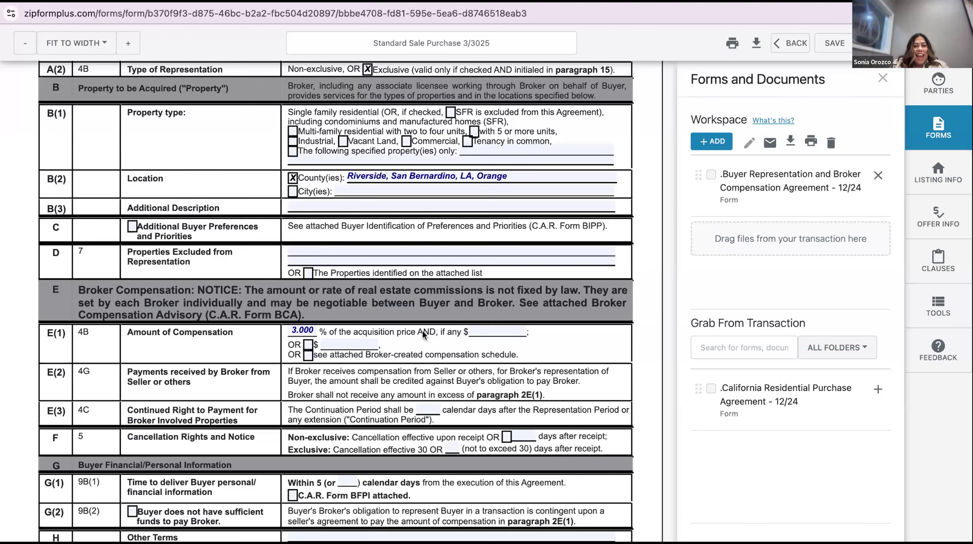
left_click(489, 322)
type("650.00")
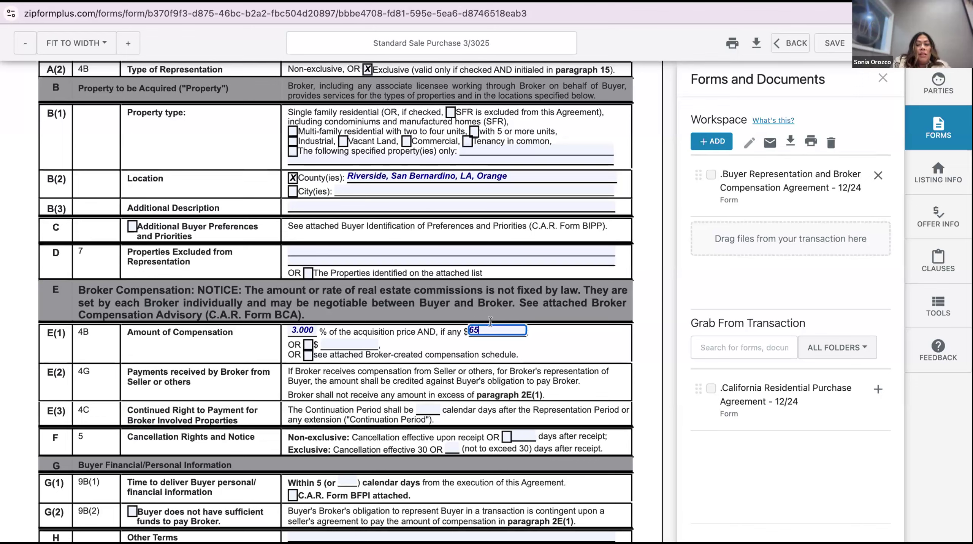
left_click(586, 334)
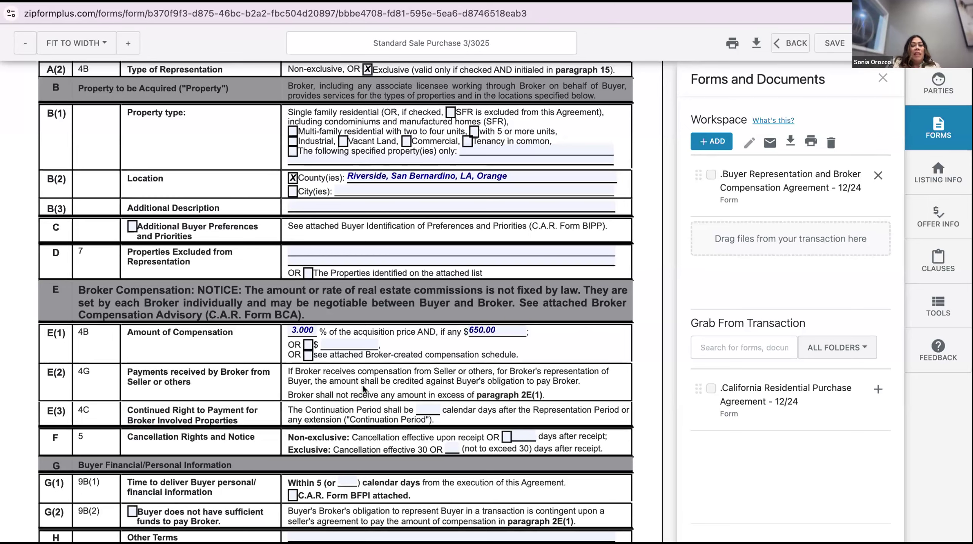
Enter 180 days as the E(3) Continuation Period
scroll(359, 385, "down", 1)
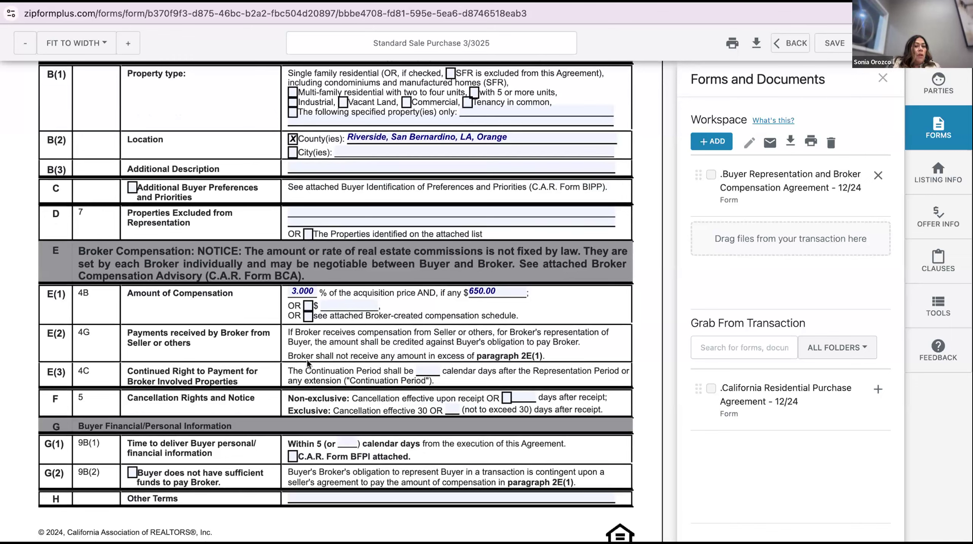
left_click(427, 366)
type("180")
left_click(347, 369)
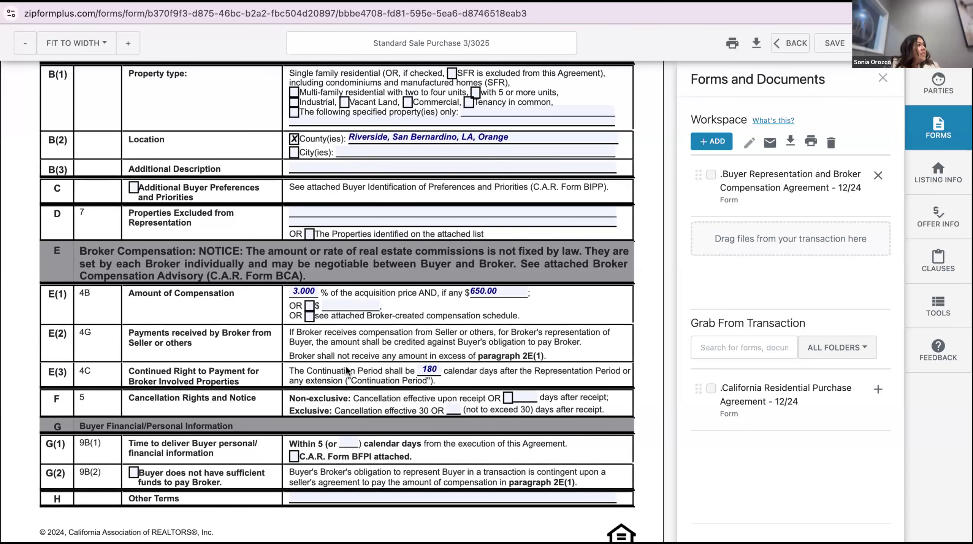
scroll(347, 369, "up", 1)
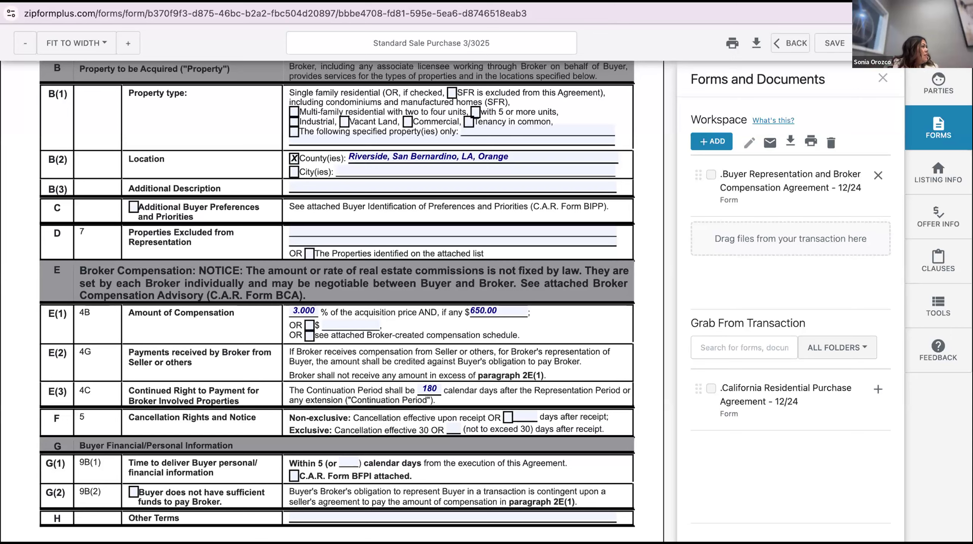
scroll(337, 301, "down", 2)
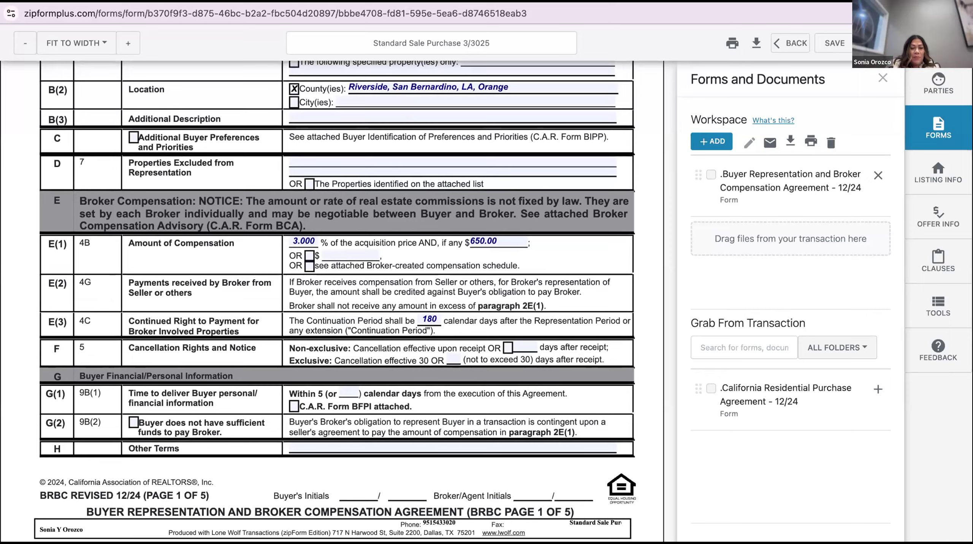
scroll(337, 301, "down", 1)
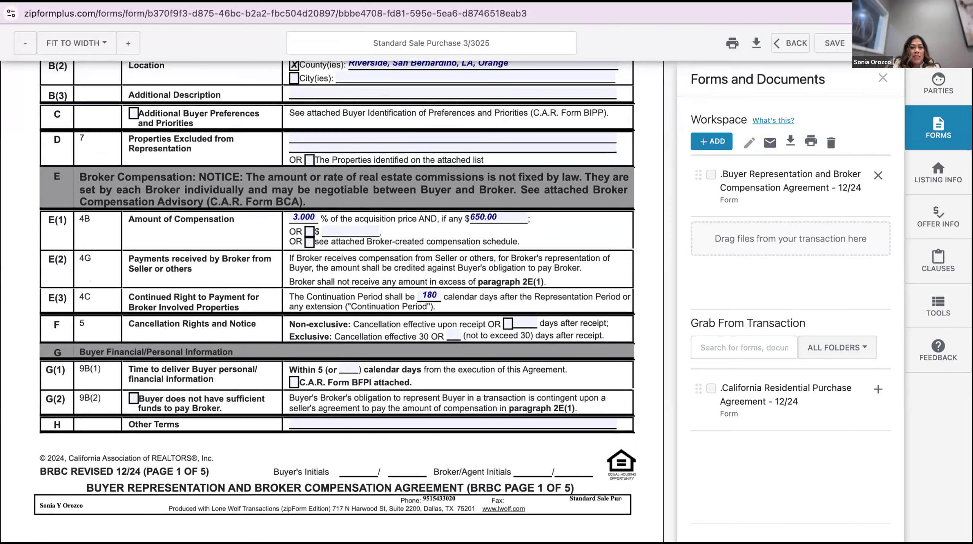
scroll(337, 301, "down", 1)
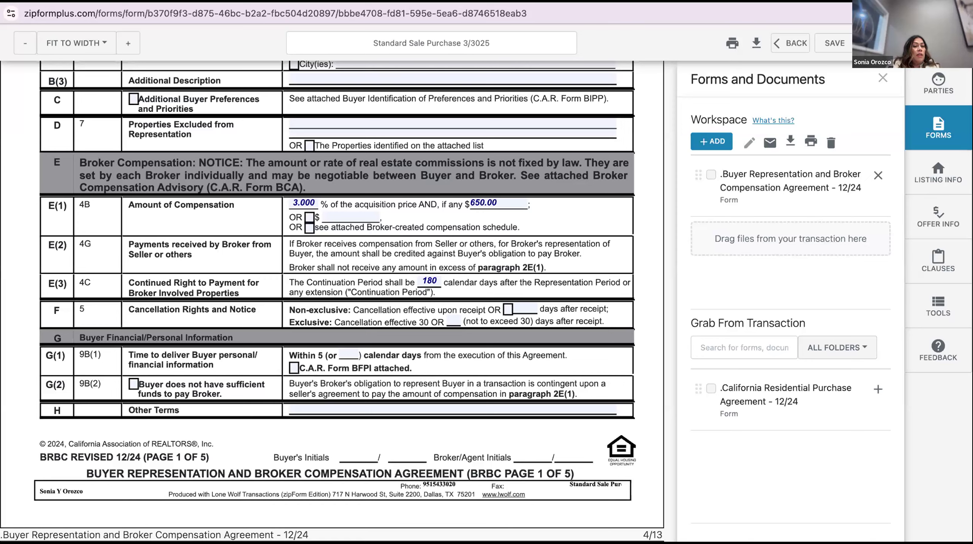
Scroll through pages 2–4 of the BRBC form down to paragraph 15 and the Entity Buyers section
scroll(333, 301, "down", 1)
scroll(333, 300, "down", 10)
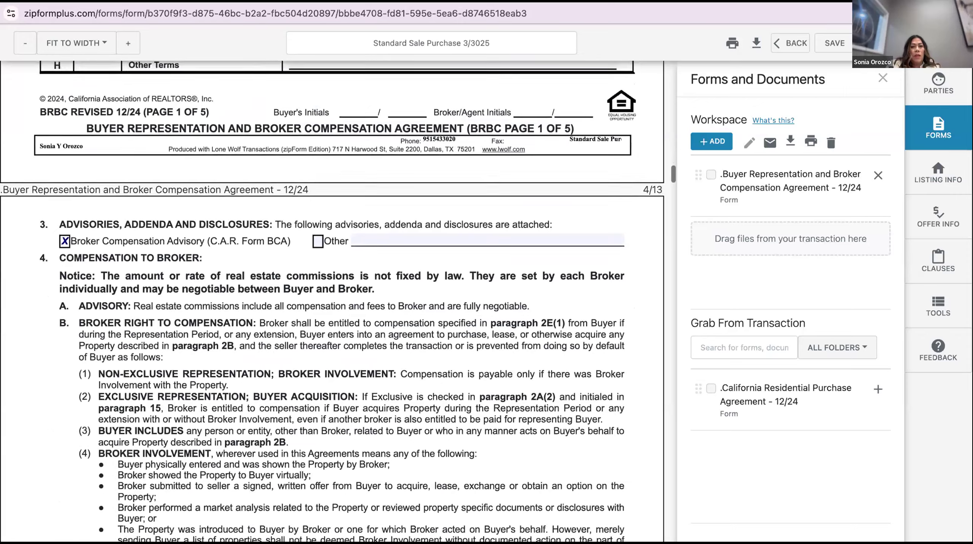
scroll(332, 301, "down", 15)
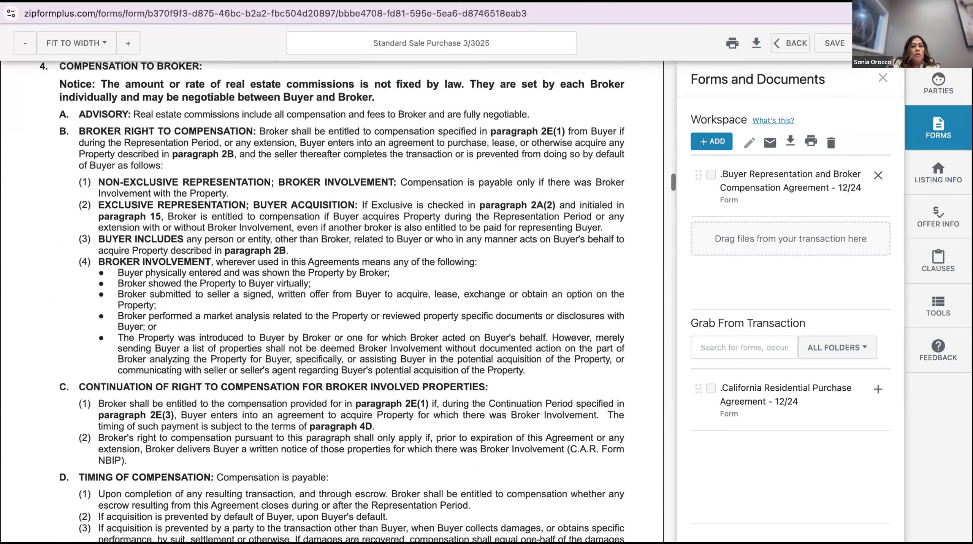
scroll(332, 301, "down", 18)
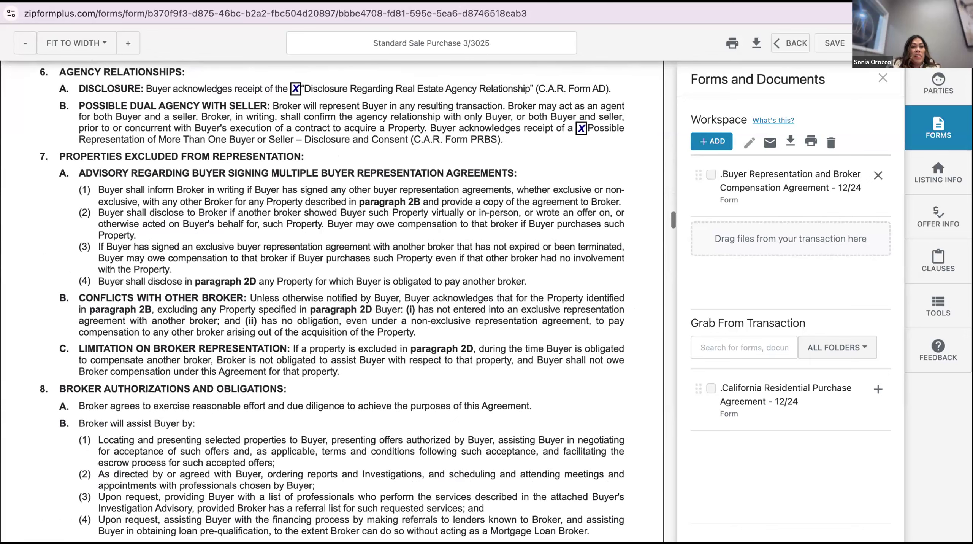
scroll(333, 300, "down", 2)
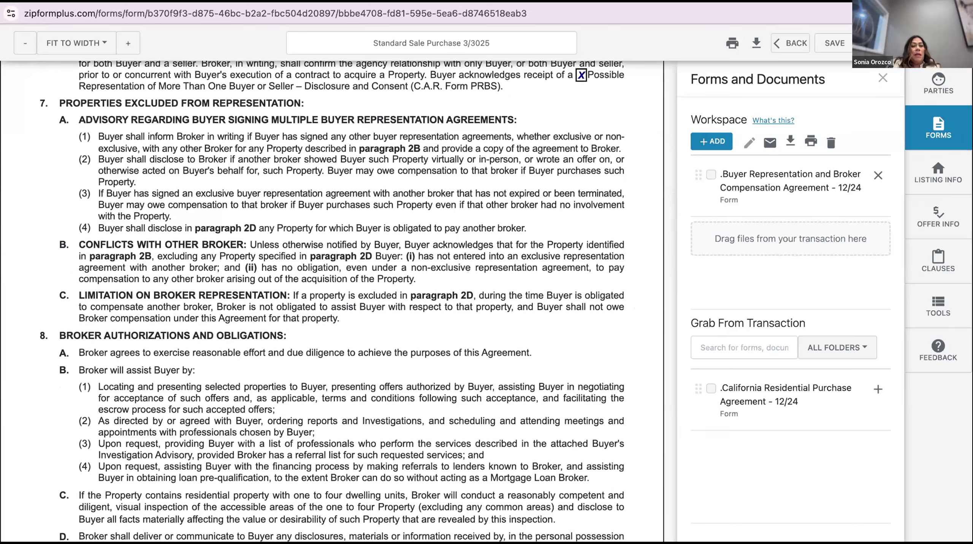
scroll(332, 301, "down", 7)
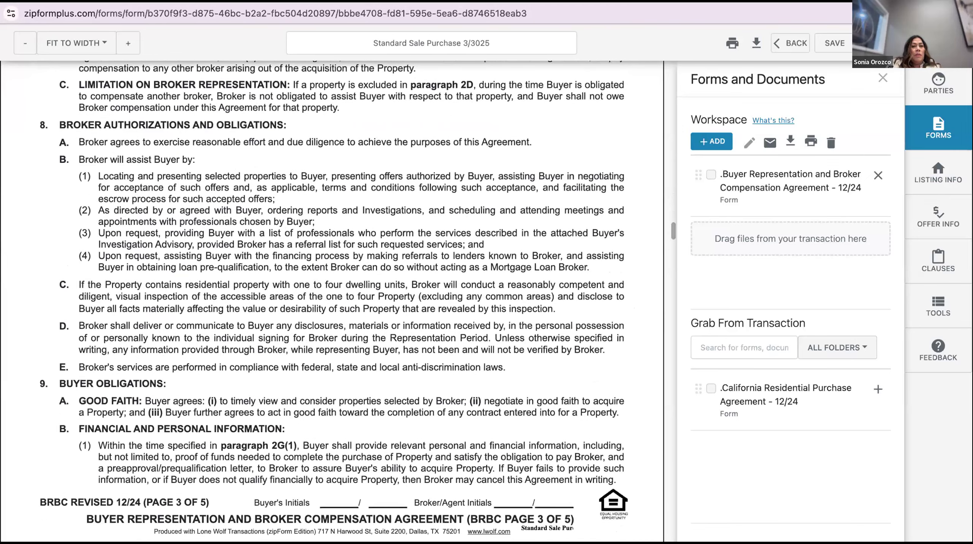
scroll(332, 300, "down", 3)
scroll(332, 301, "up", 1)
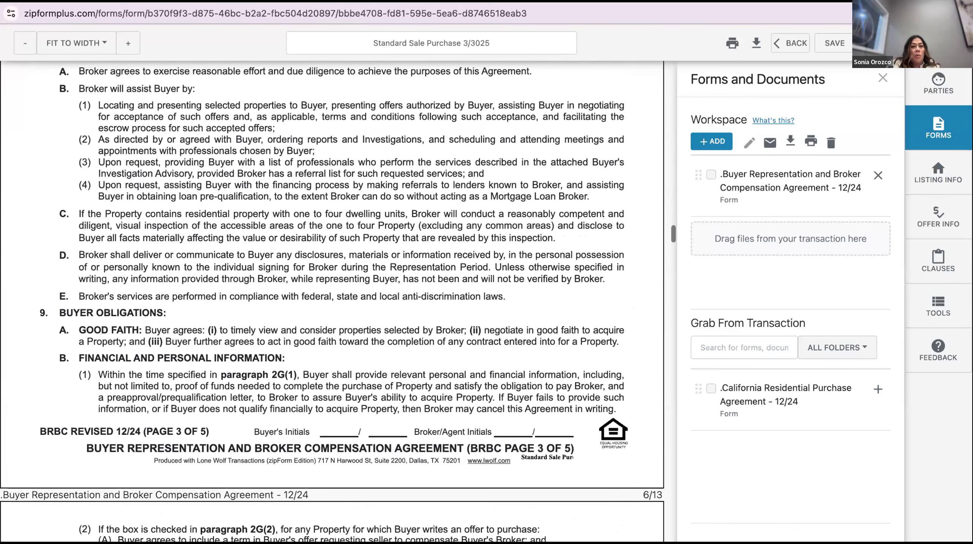
scroll(333, 301, "down", 10)
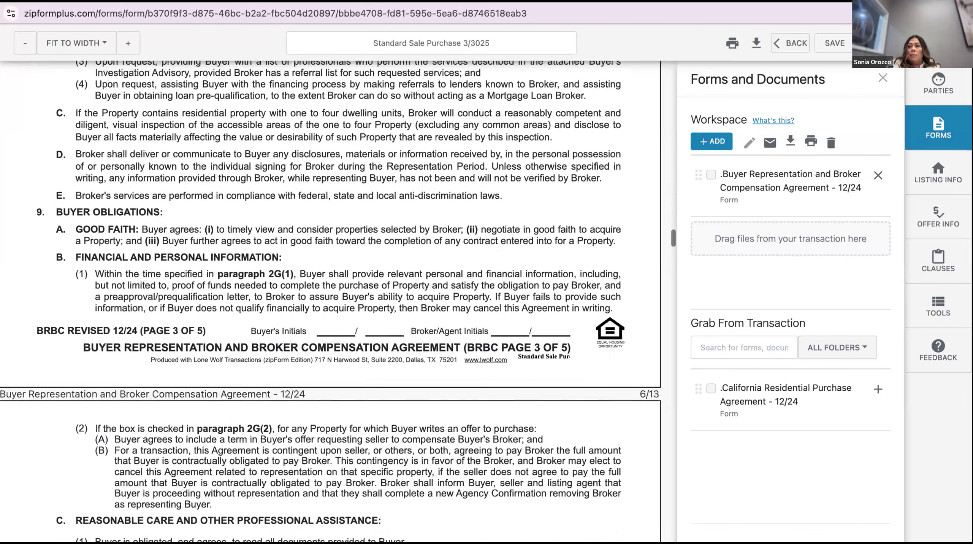
scroll(332, 301, "down", 8)
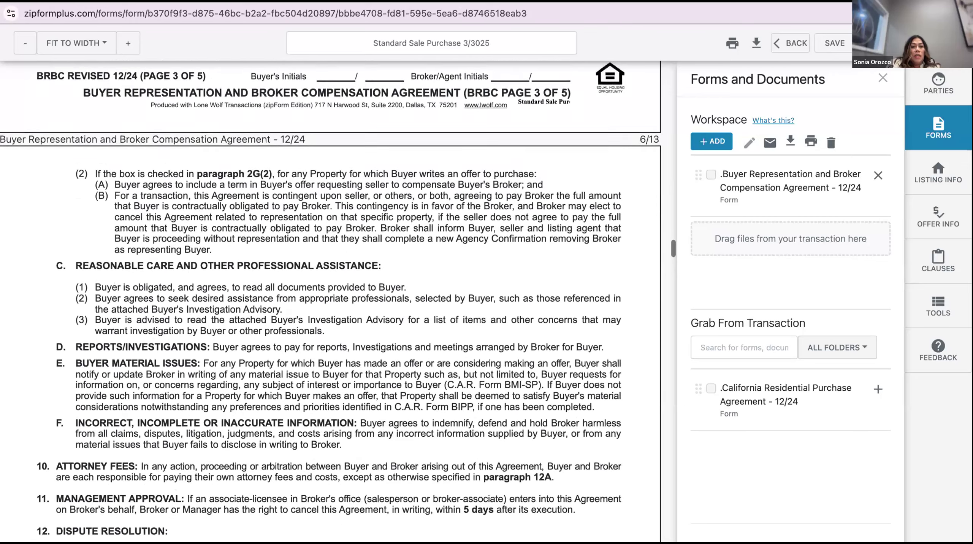
scroll(333, 300, "down", 7)
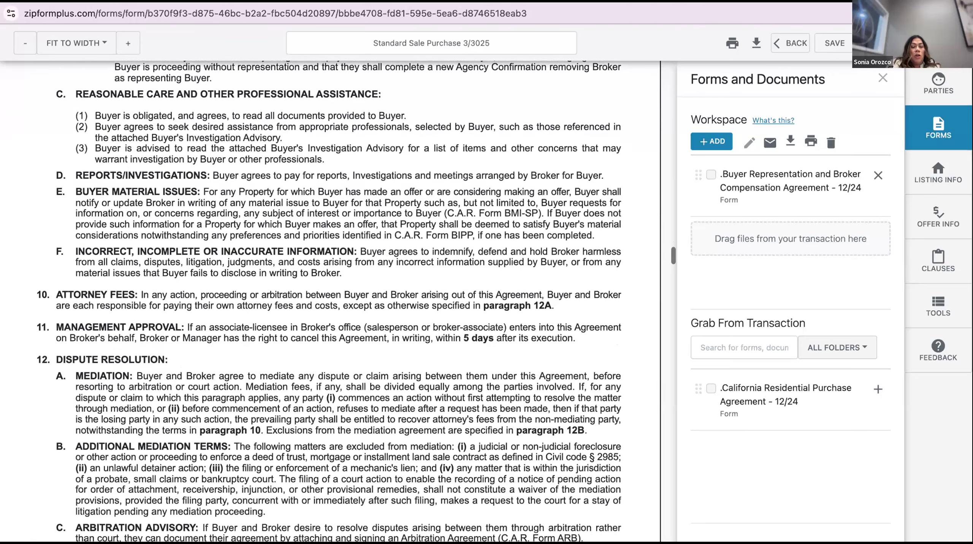
scroll(318, 234, "down", 10)
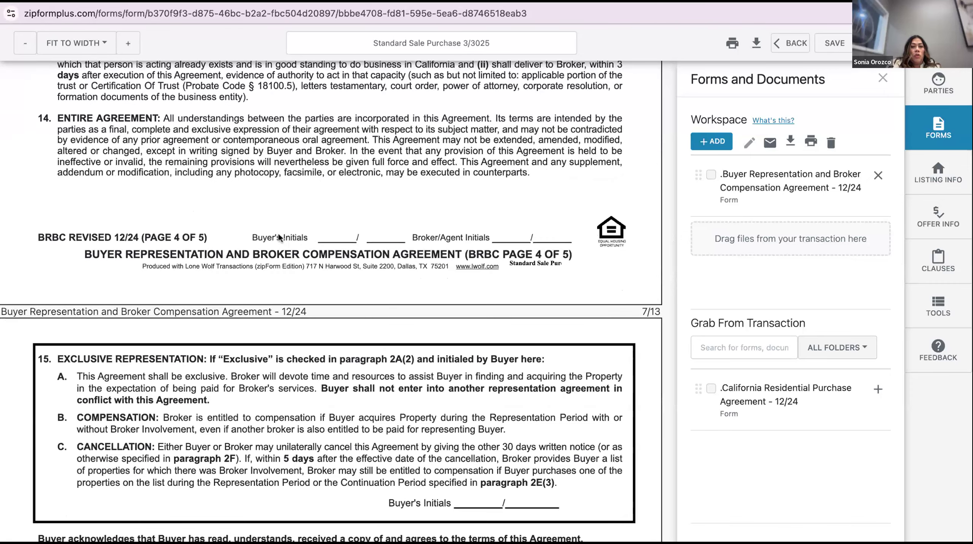
scroll(288, 416, "down", 6)
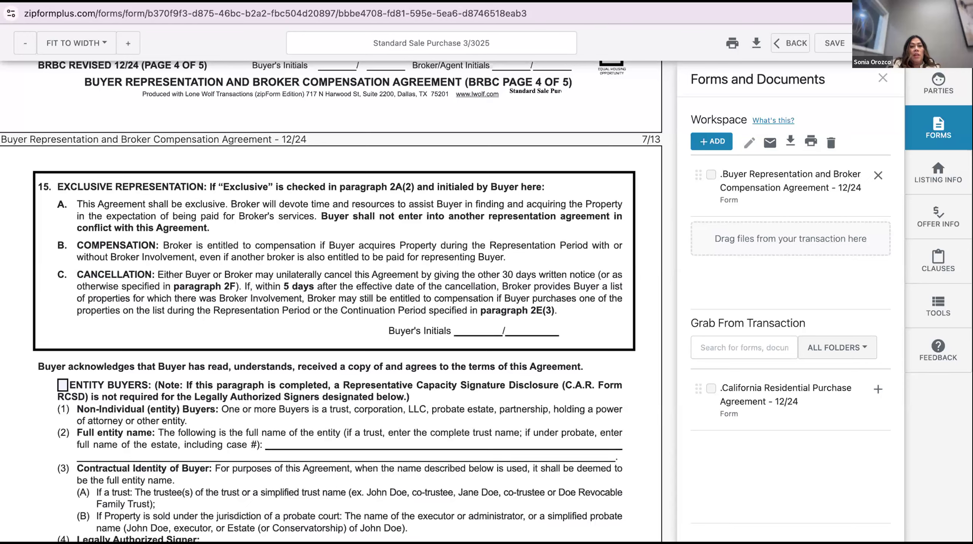
Scroll to the page 5 Broker Signature(s) block showing Remax Champions and both DRE numbers
scroll(331, 301, "down", 5)
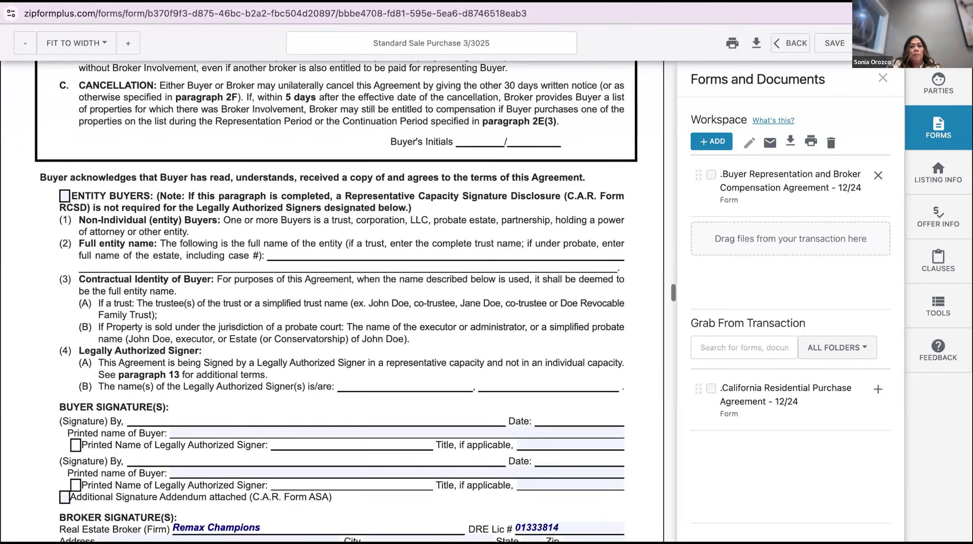
scroll(385, 301, "down", 1)
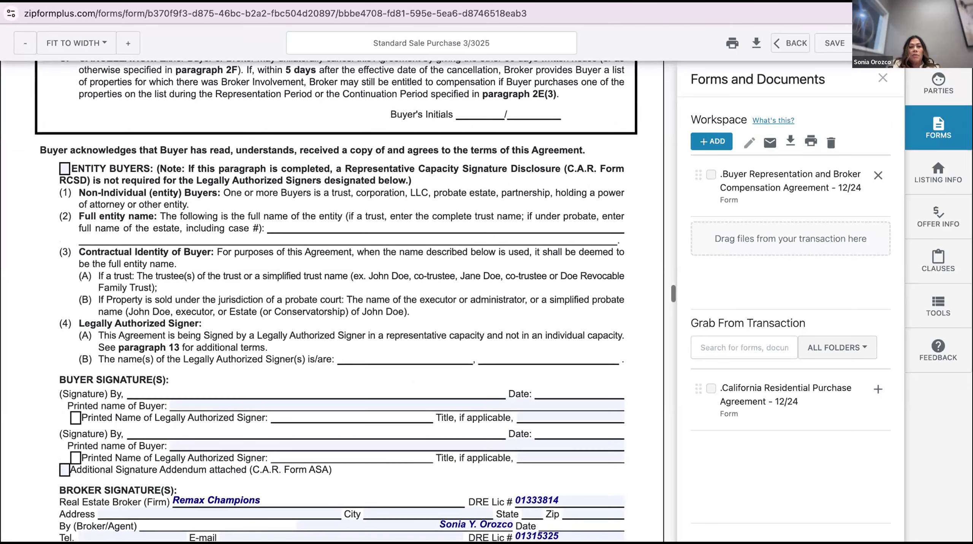
scroll(44, 158, "down", 1)
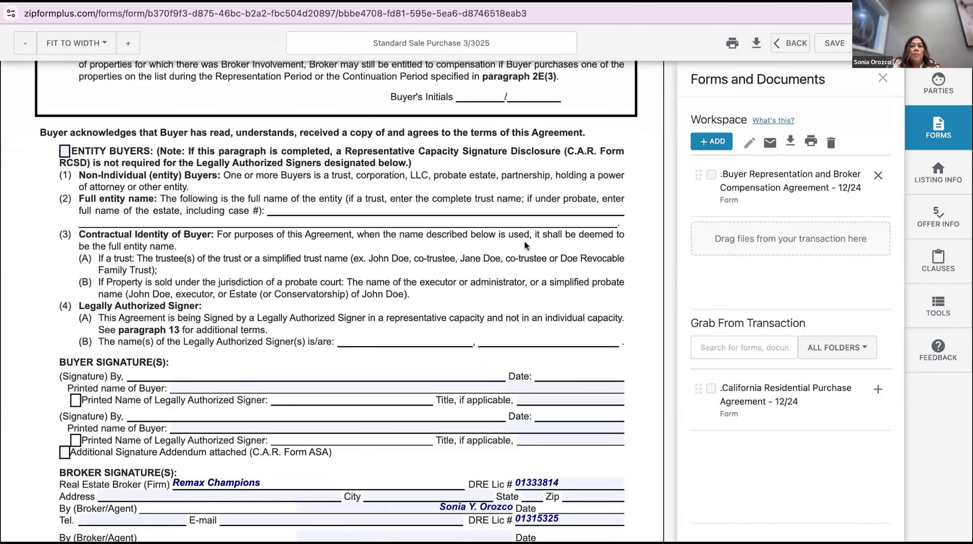
scroll(525, 238, "up", 2)
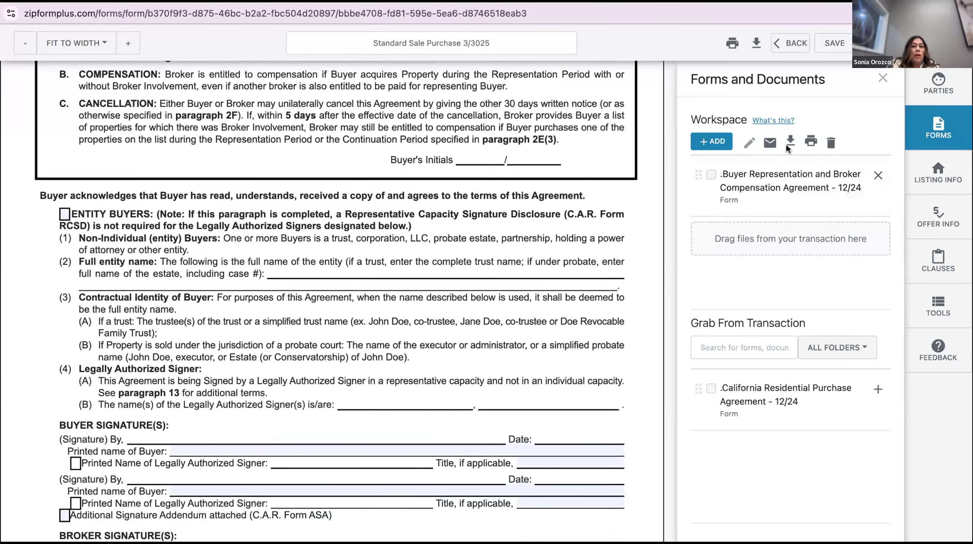
scroll(469, 304, "down", 6)
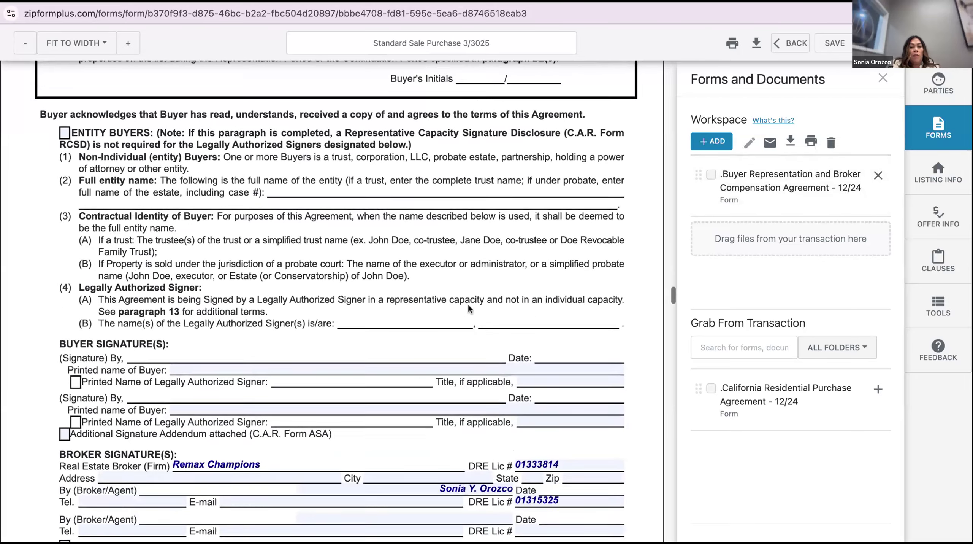
scroll(469, 304, "down", 4)
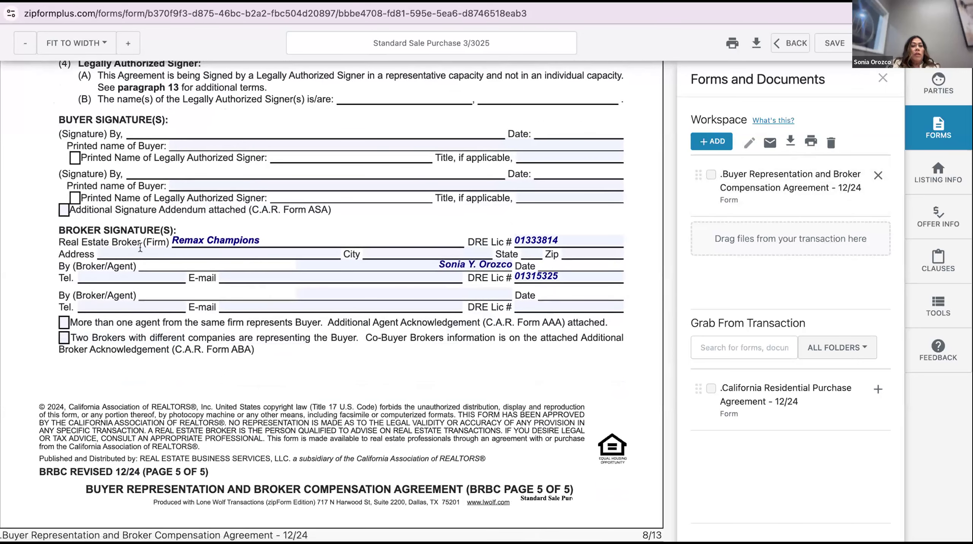
Choose the brokerage's office street address from the saved addresses
left_click(294, 249)
left_click(335, 251)
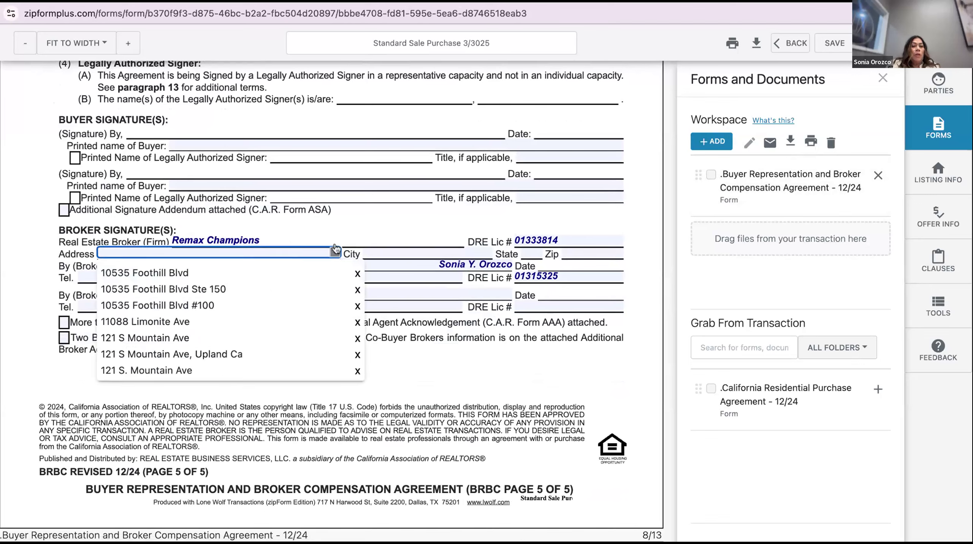
scroll(320, 318, "down", 8)
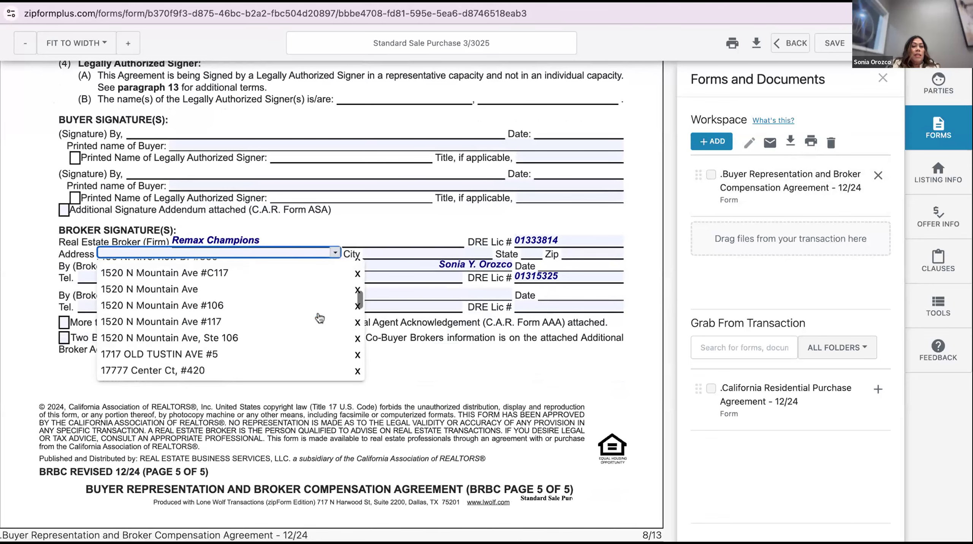
left_click(304, 307)
left_click(304, 291)
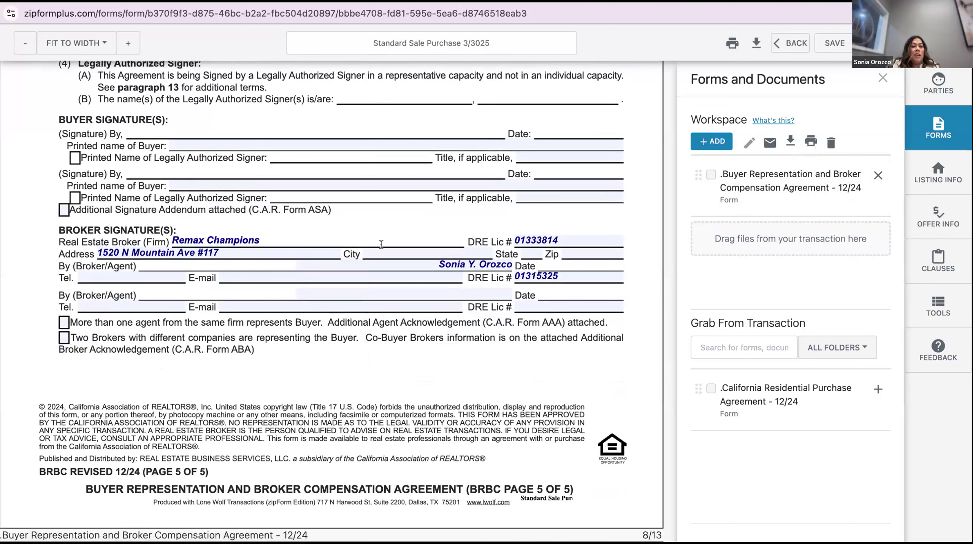
Set the broker's city to Ontario from the saved city list
key("Tab")
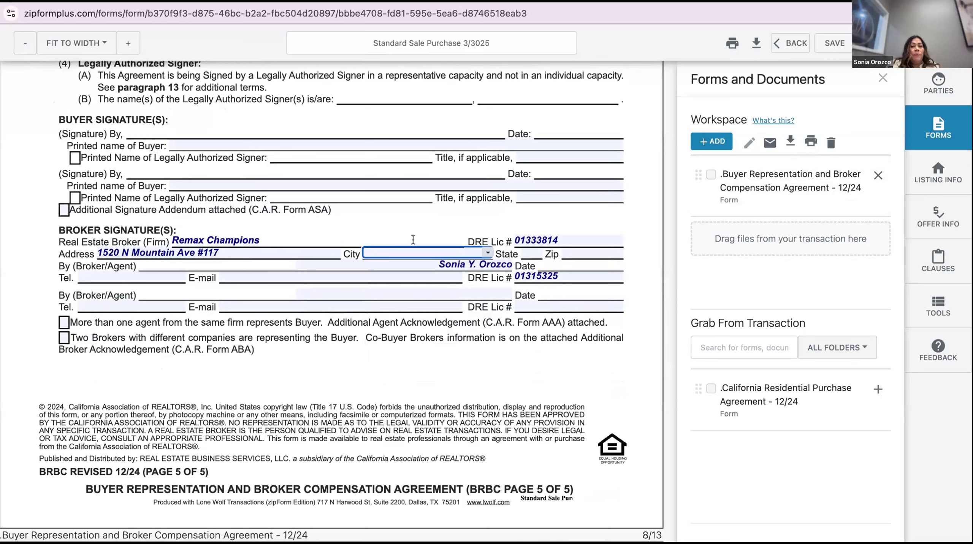
left_click(487, 252)
scroll(433, 334, "down", 10)
scroll(434, 333, "down", 15)
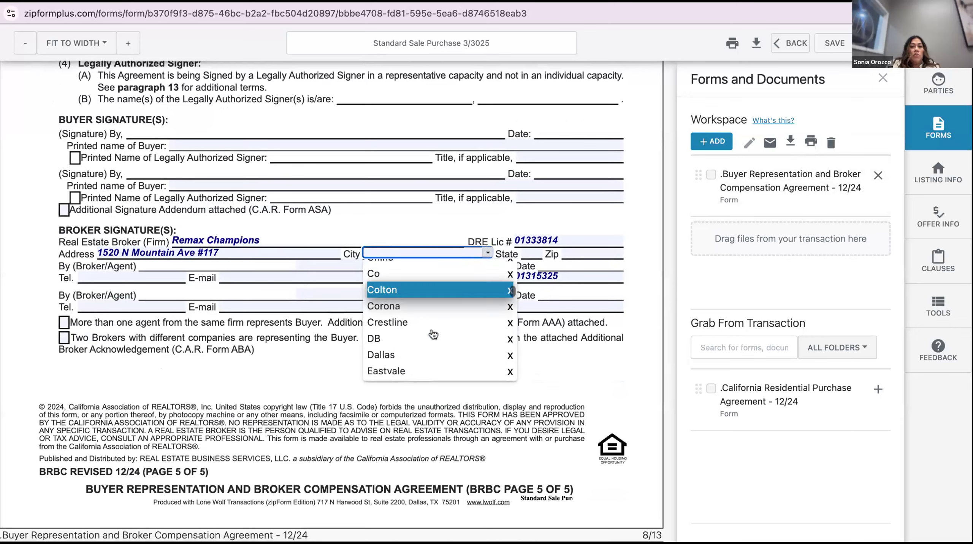
scroll(431, 311, "down", 10)
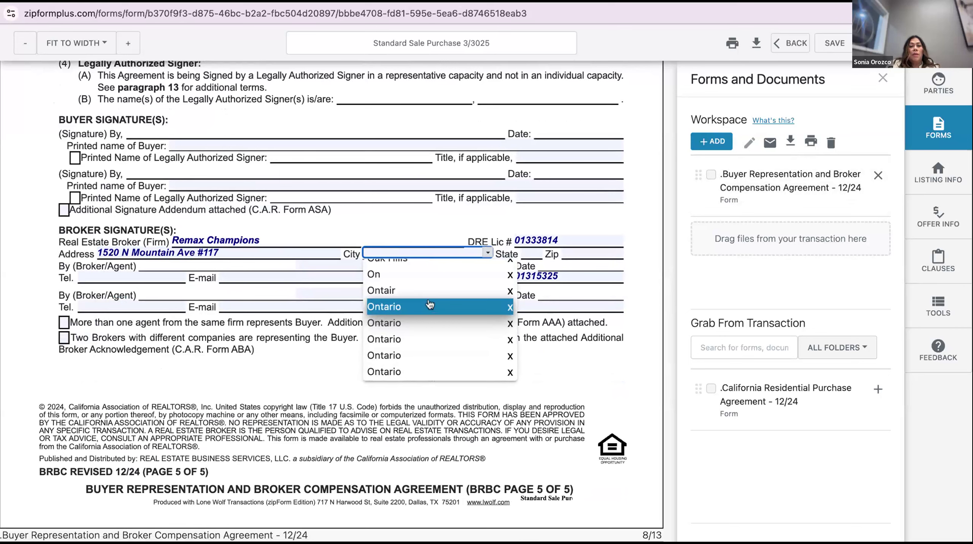
left_click(431, 312)
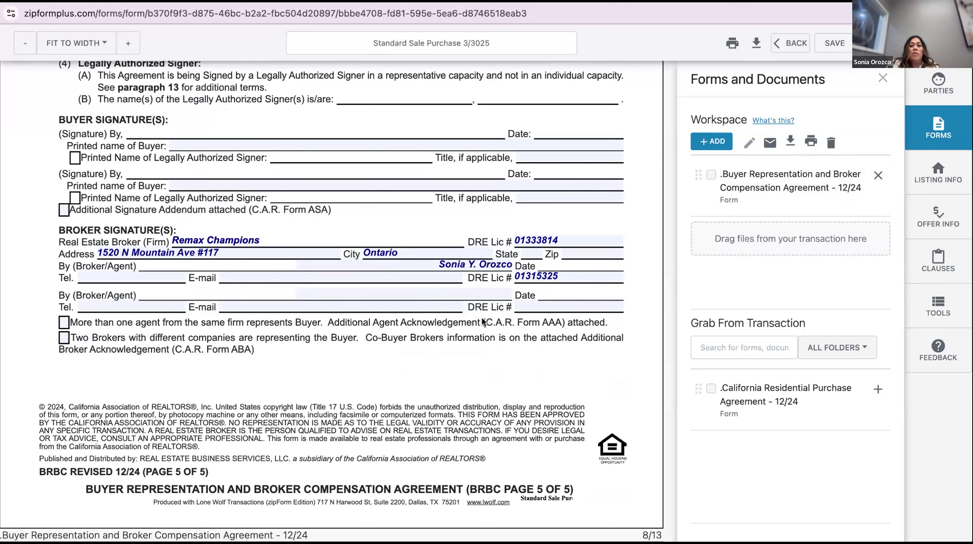
Enter CA as the broker's state and fill in the office zip code
left_click(534, 250)
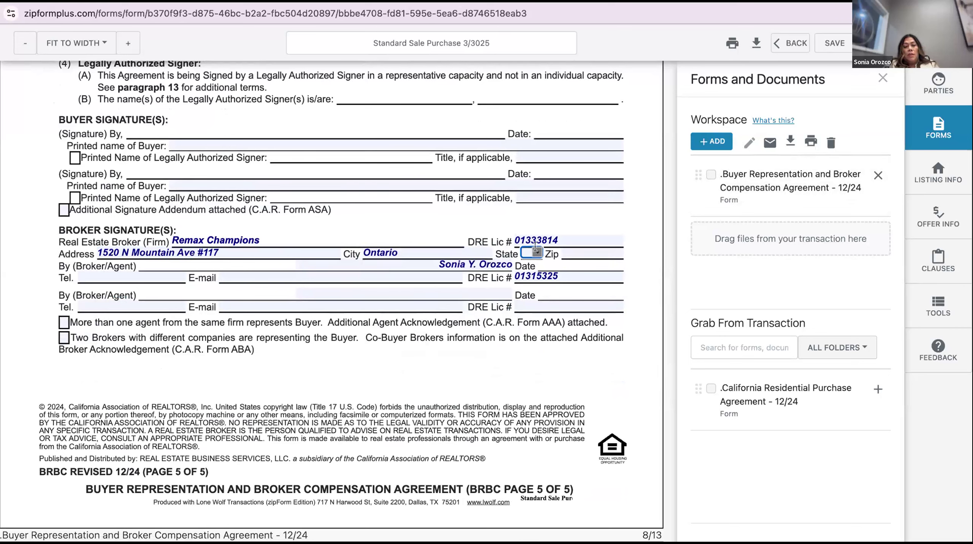
type("CA")
left_click(608, 219)
left_click(603, 248)
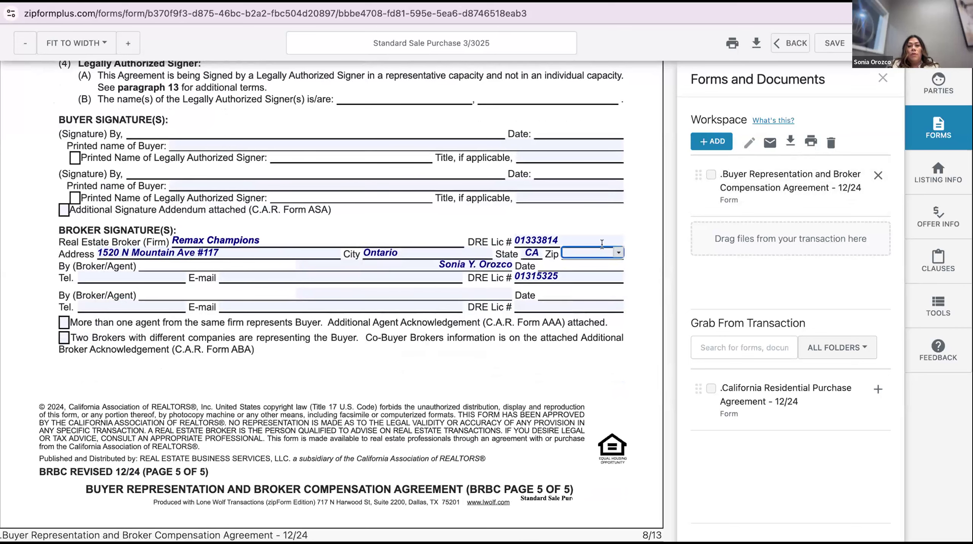
type("9178")
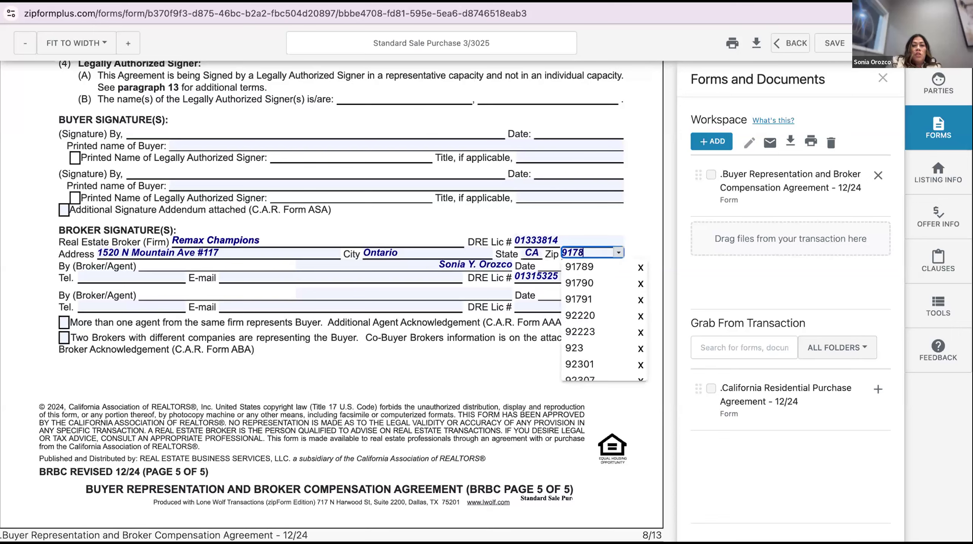
key("BackSpace")
type("62")
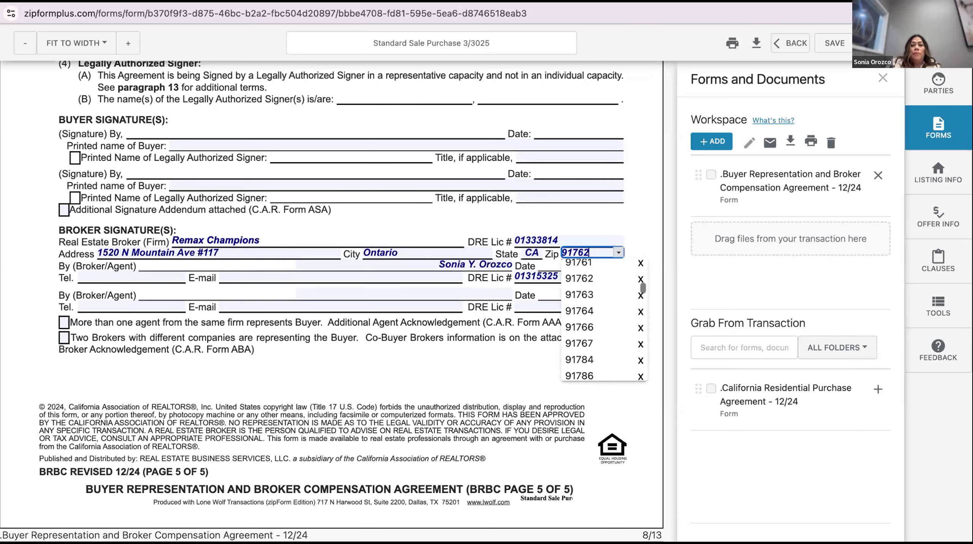
left_click(483, 323)
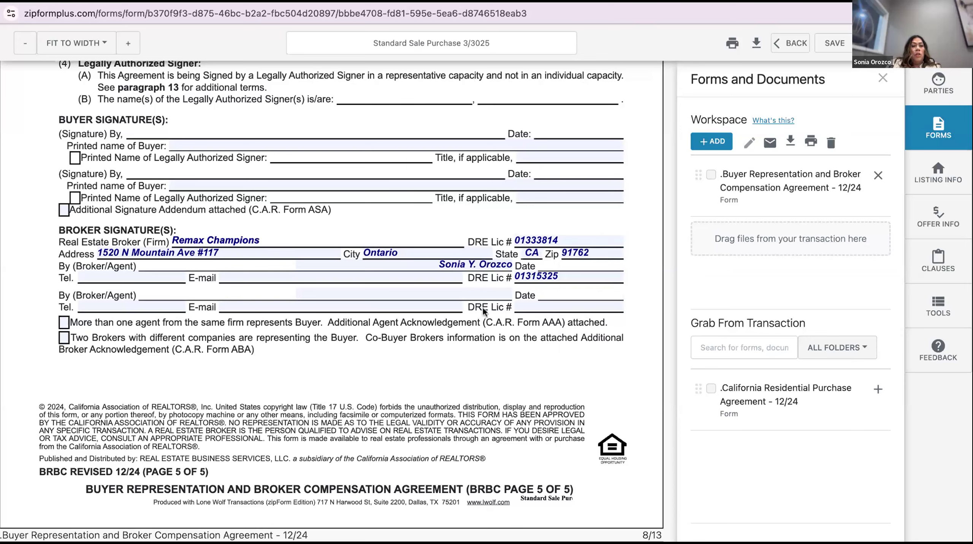
Pick the office phone number and the broker's e-mail address from their saved lists
left_click(114, 276)
left_click(179, 275)
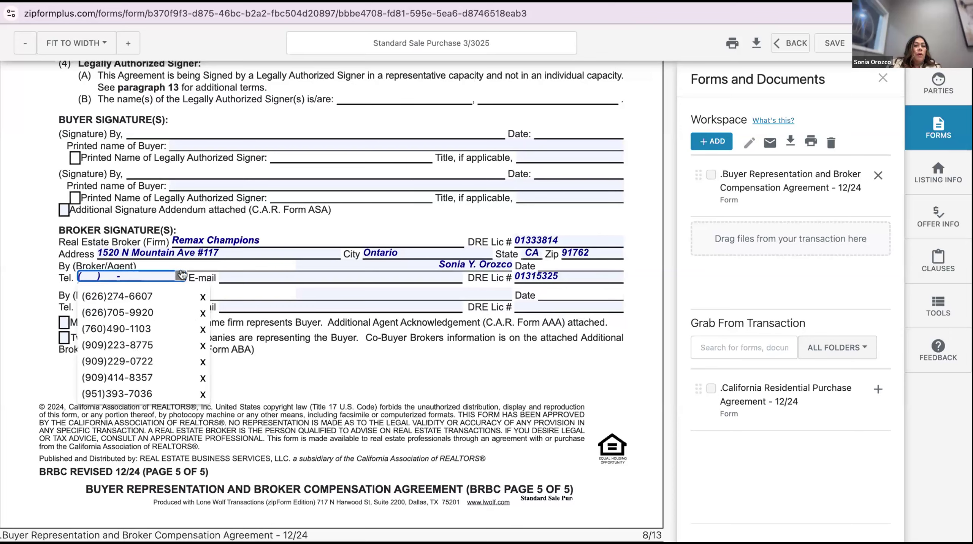
scroll(169, 327, "down", 2)
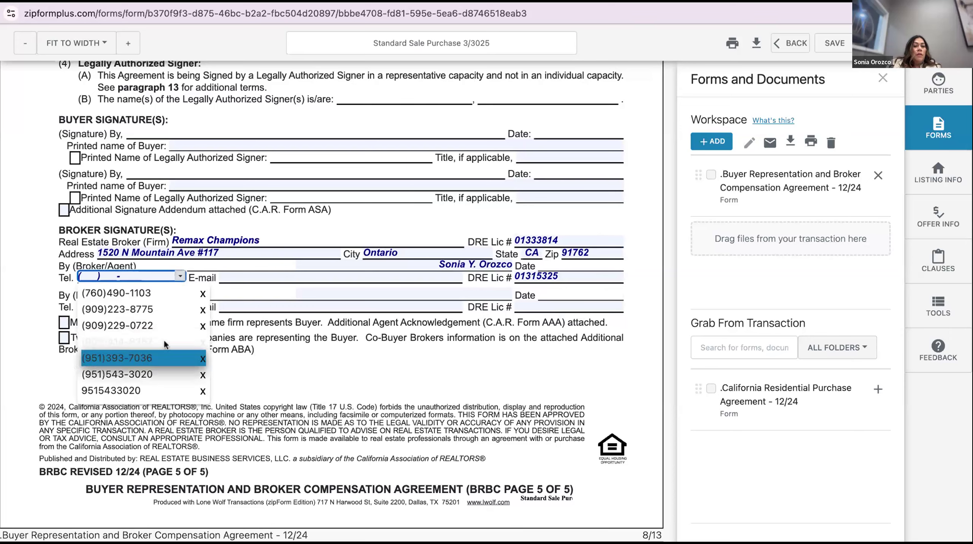
left_click(159, 362)
left_click(320, 269)
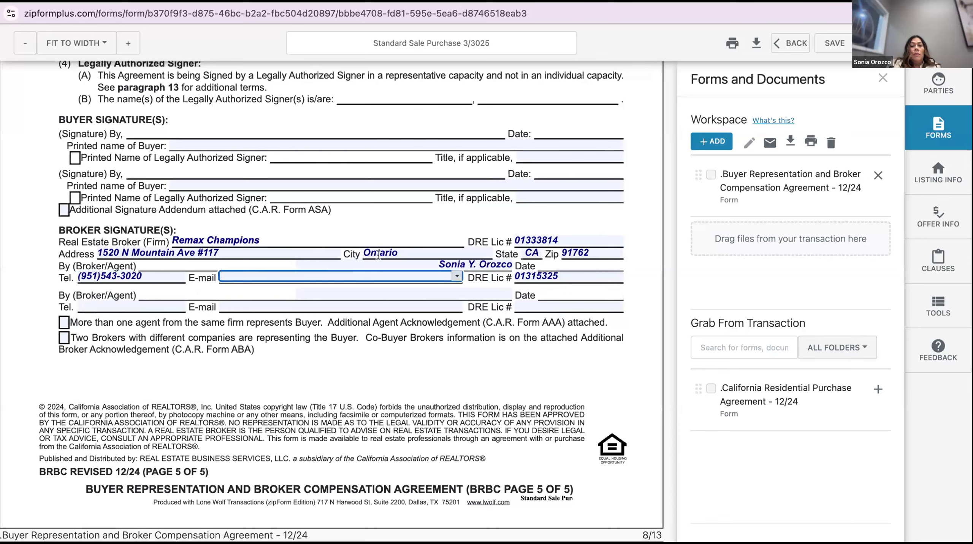
left_click(457, 276)
scroll(386, 361, "down", 3)
scroll(387, 362, "down", 5)
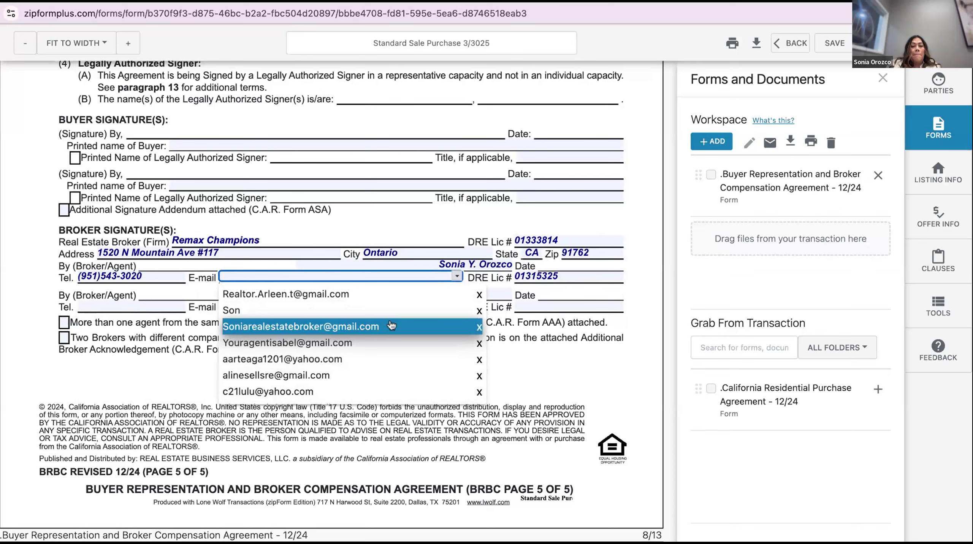
left_click(390, 325)
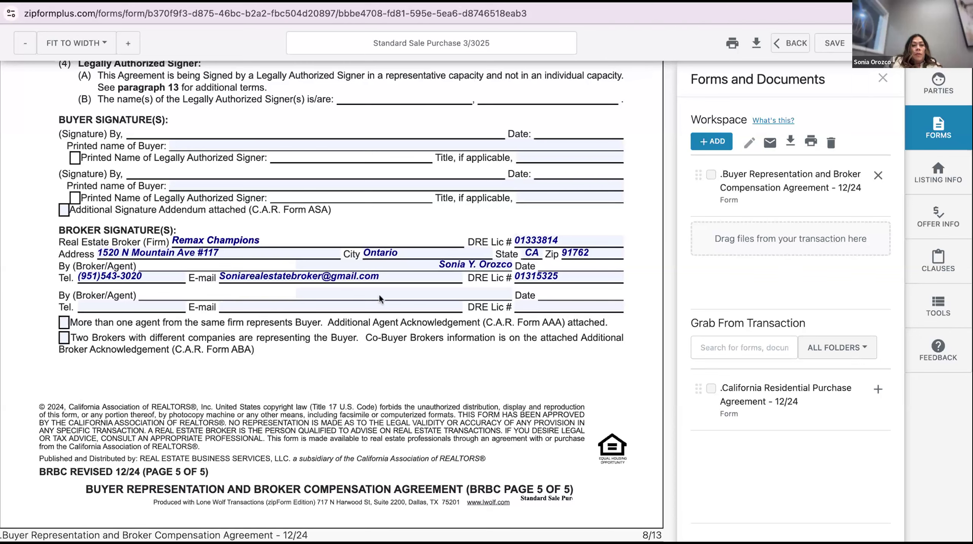
Switch the broker's street address to the other saved office address
left_click(318, 253)
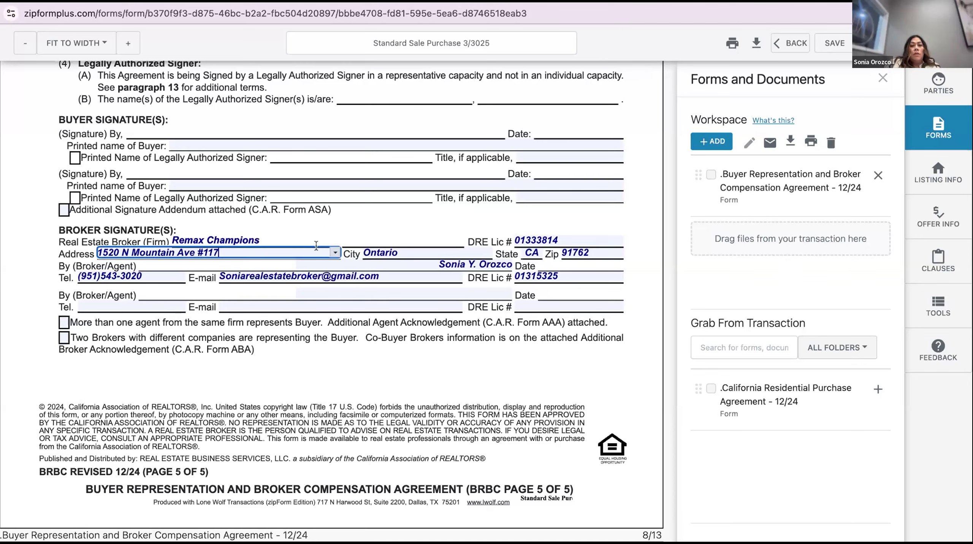
left_click(334, 252)
scroll(321, 265, "up", 5)
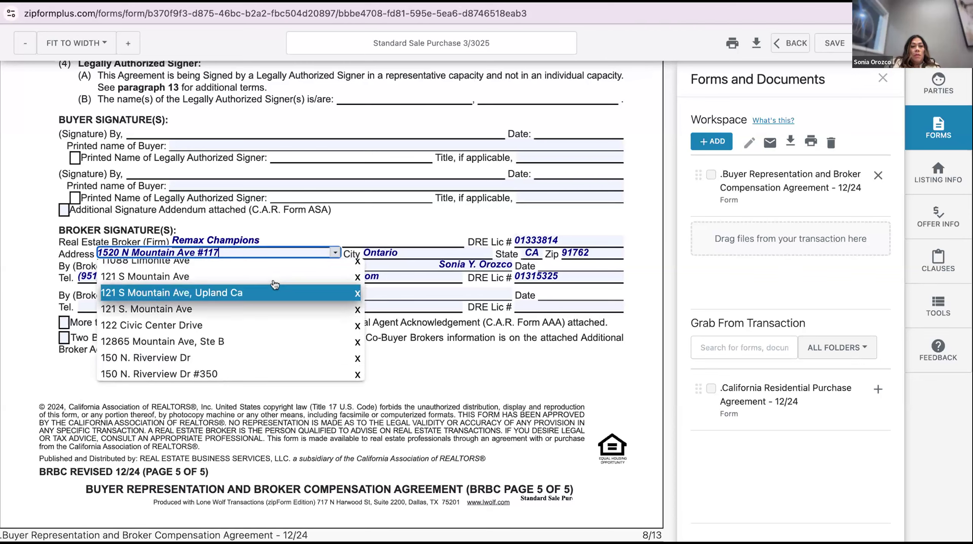
left_click(273, 280)
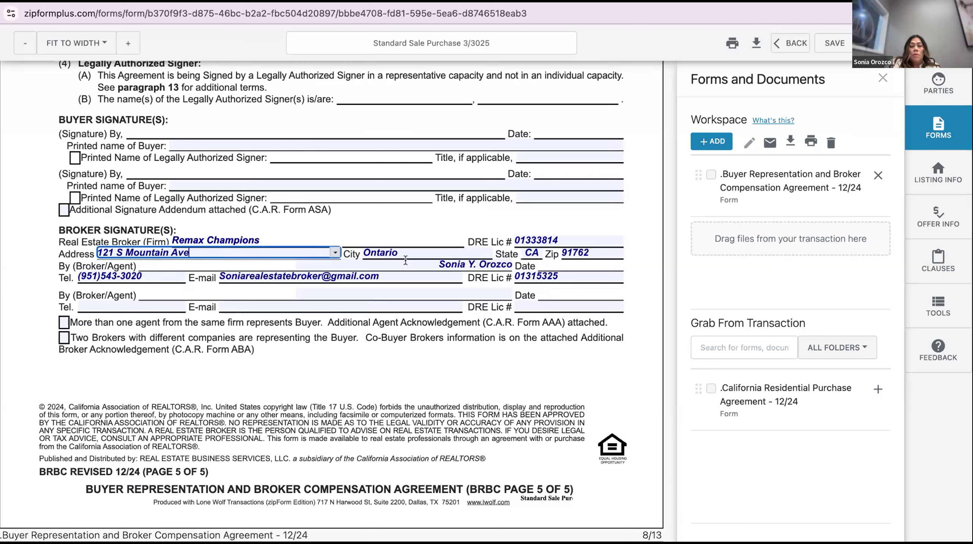
Set the broker's city to Upland and change the zip code's ending to 86
left_click(420, 248)
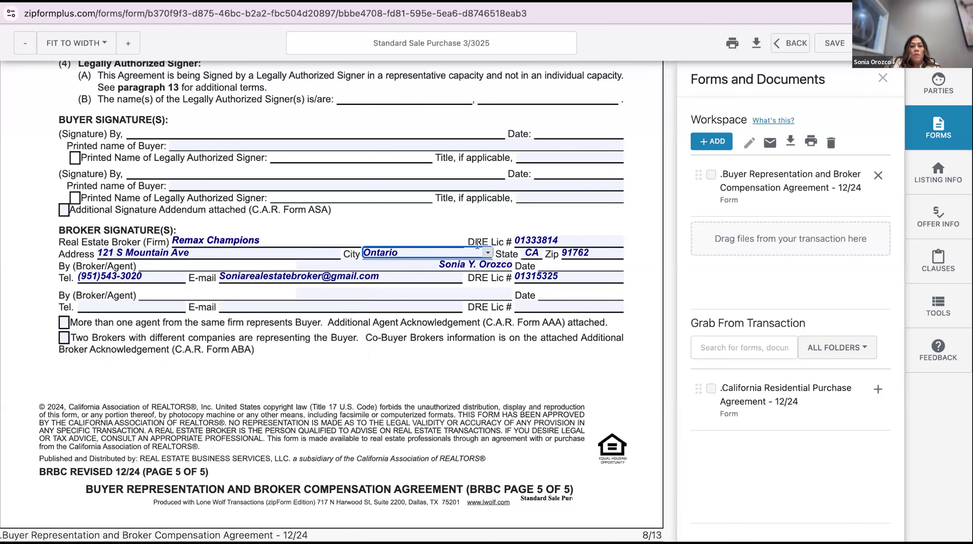
left_click(488, 252)
scroll(444, 299, "up", 2)
scroll(445, 300, "up", 5)
scroll(446, 282, "down", 10)
scroll(446, 282, "up", 3)
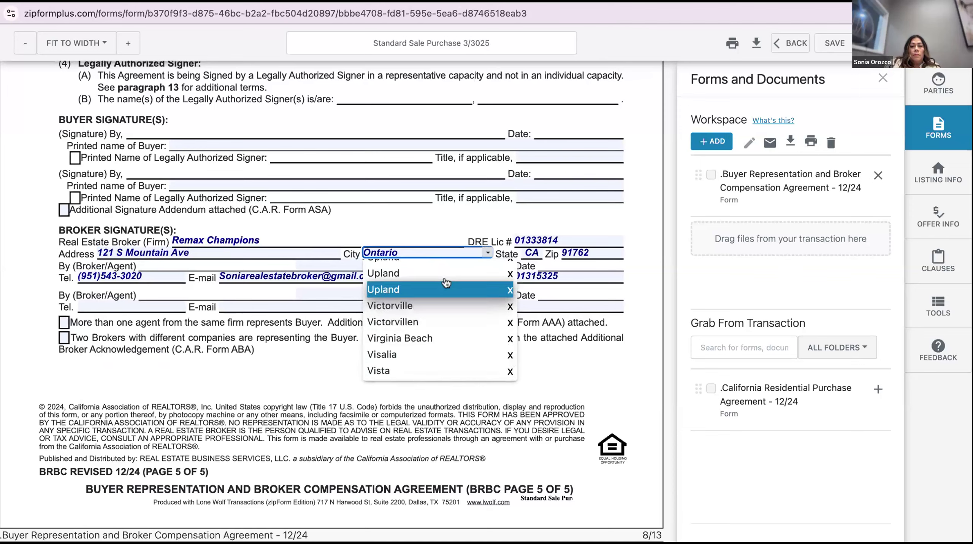
left_click(446, 282)
key("Tab")
key("Tab")
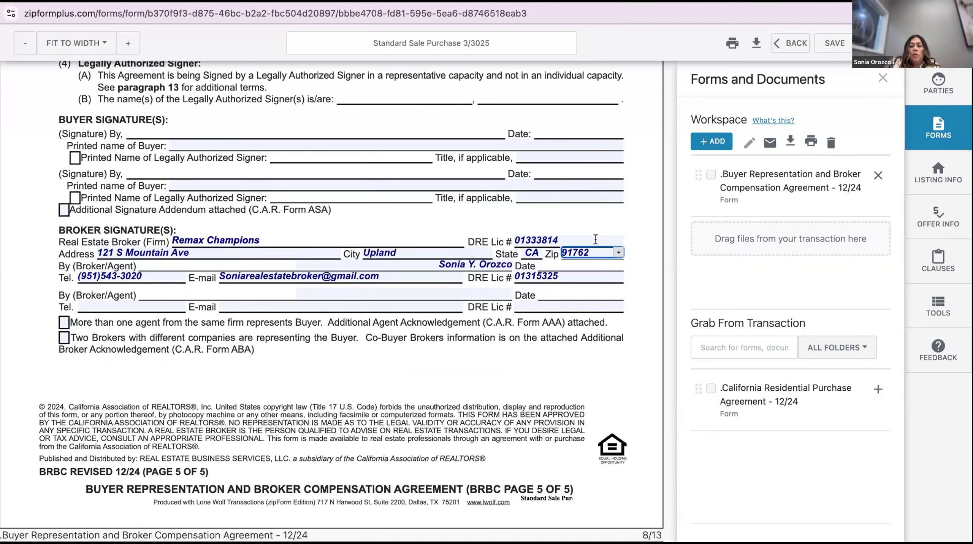
key("BackSpace")
key("BackSpace")
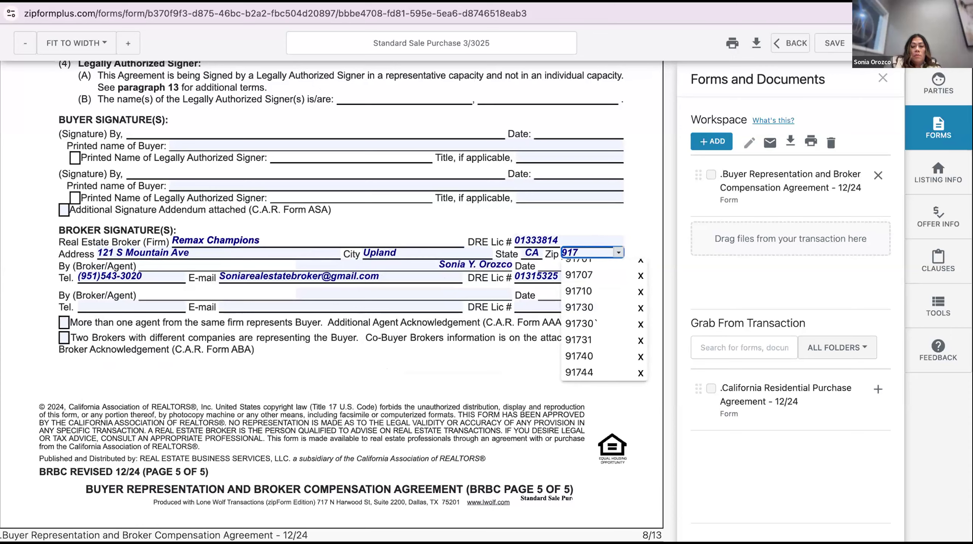
type("86")
left_click(497, 354)
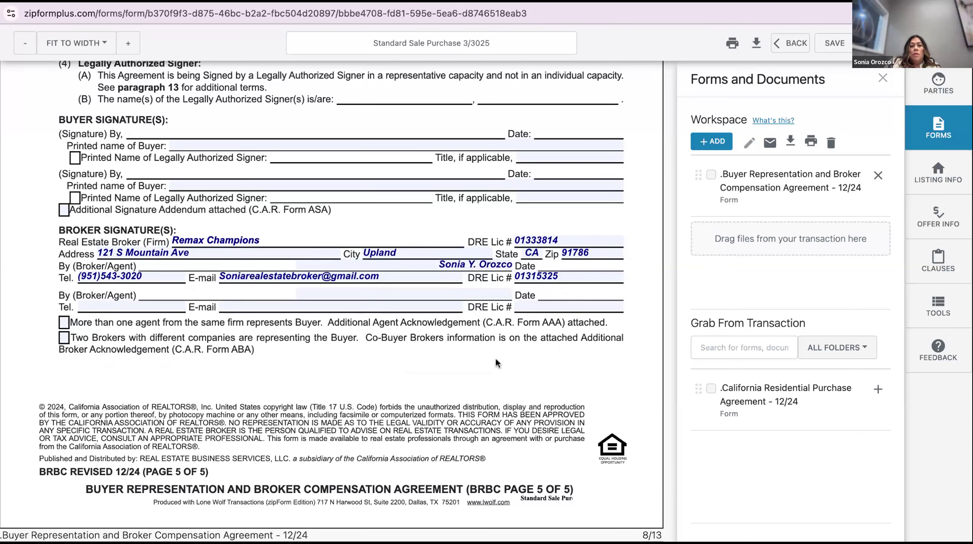
Review the remaining Buyer Representation pages, then save the Standard Sale Purchase template
scroll(347, 318, "up", 1)
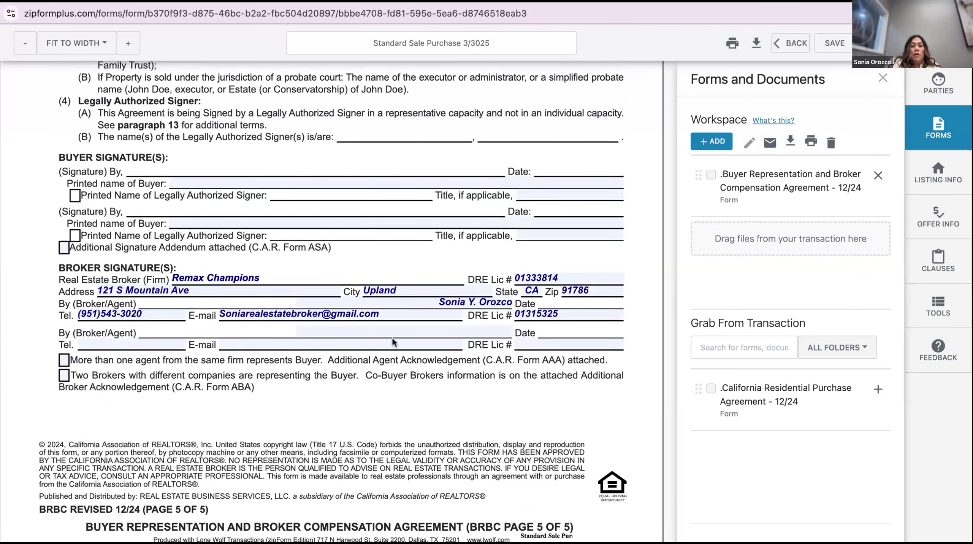
scroll(392, 338, "down", 3)
scroll(391, 358, "down", 9)
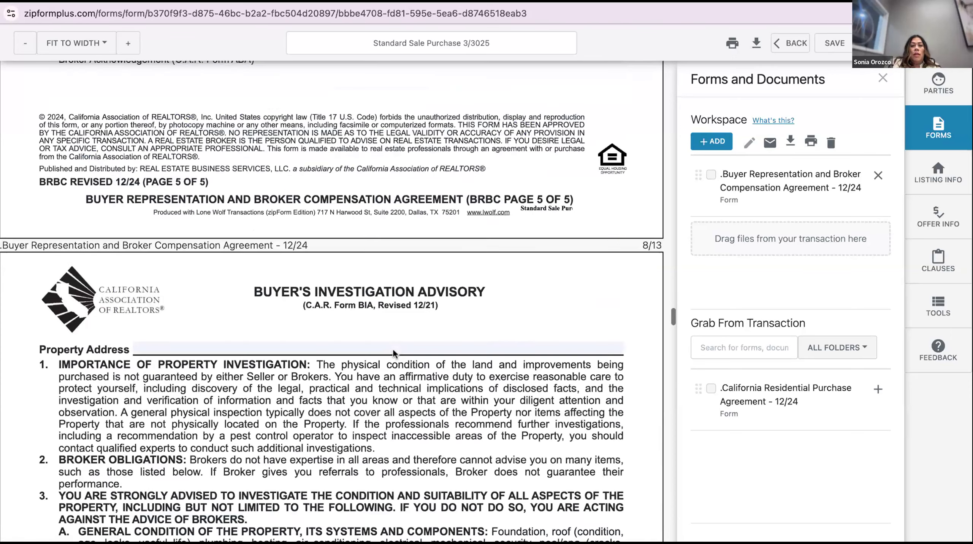
scroll(371, 317, "down", 1)
scroll(371, 317, "down", 20)
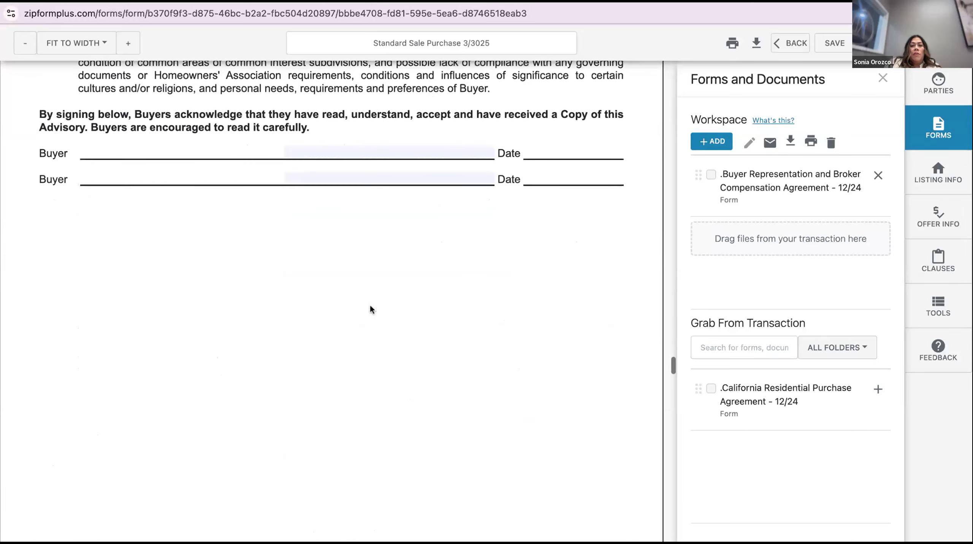
scroll(393, 376, "down", 13)
scroll(393, 377, "down", 20)
scroll(399, 348, "down", 20)
scroll(331, 301, "down", 20)
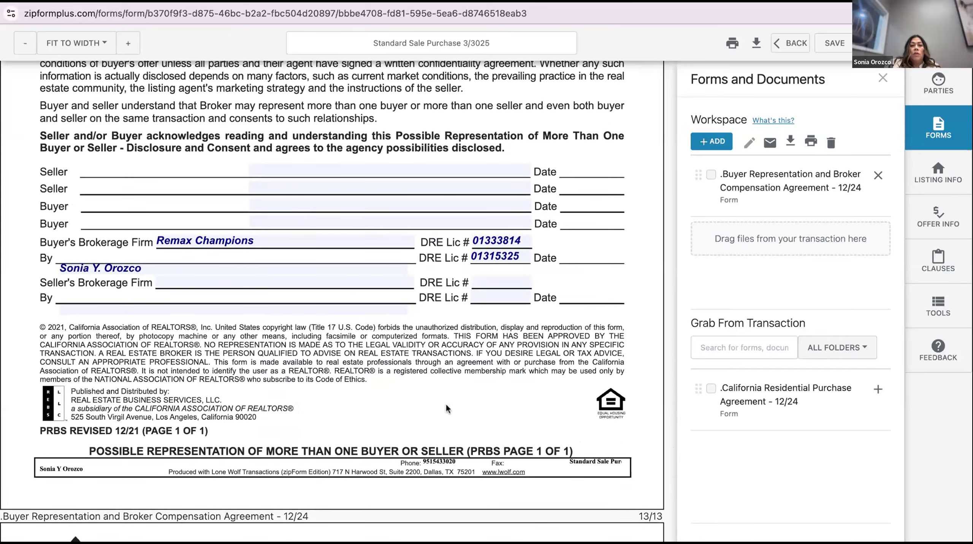
scroll(447, 409, "down", 10)
scroll(447, 408, "down", 20)
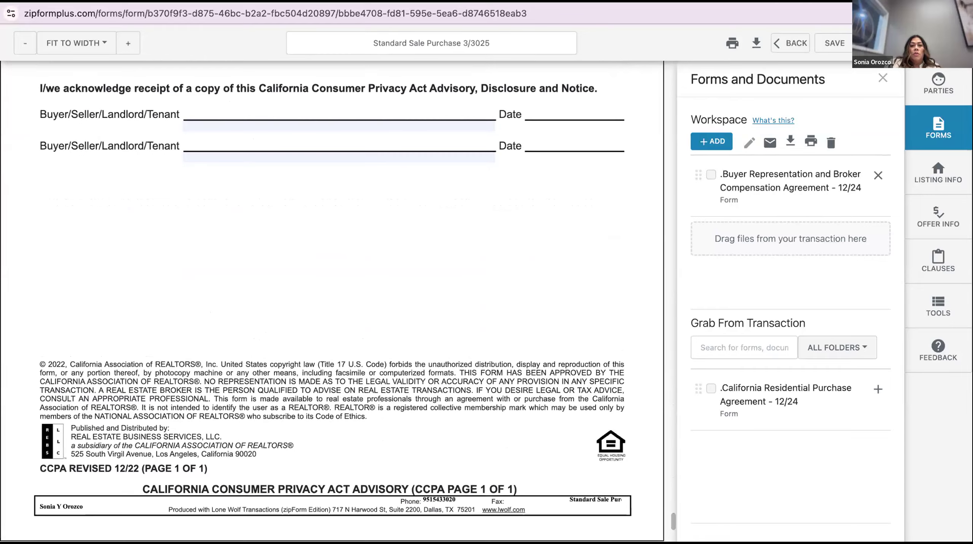
scroll(416, 143, "up", 13)
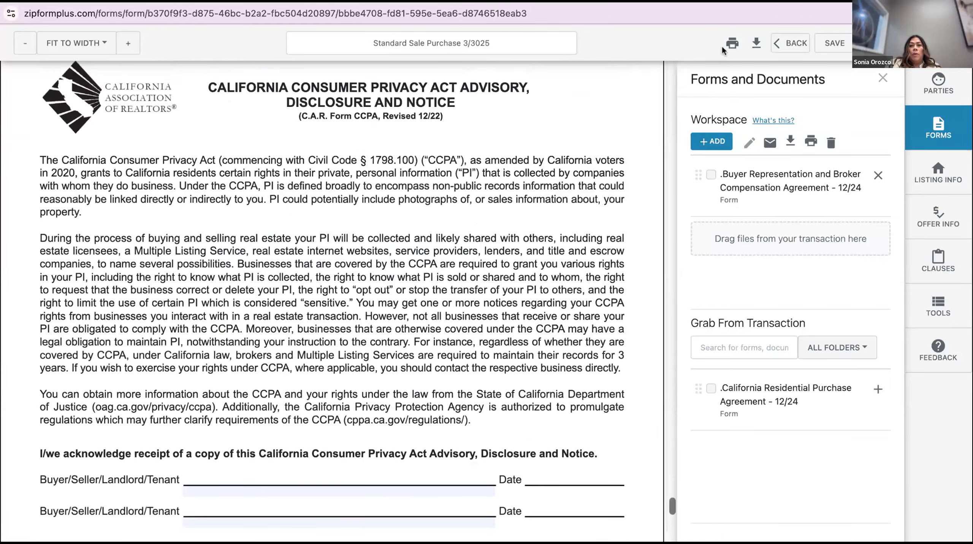
left_click(833, 43)
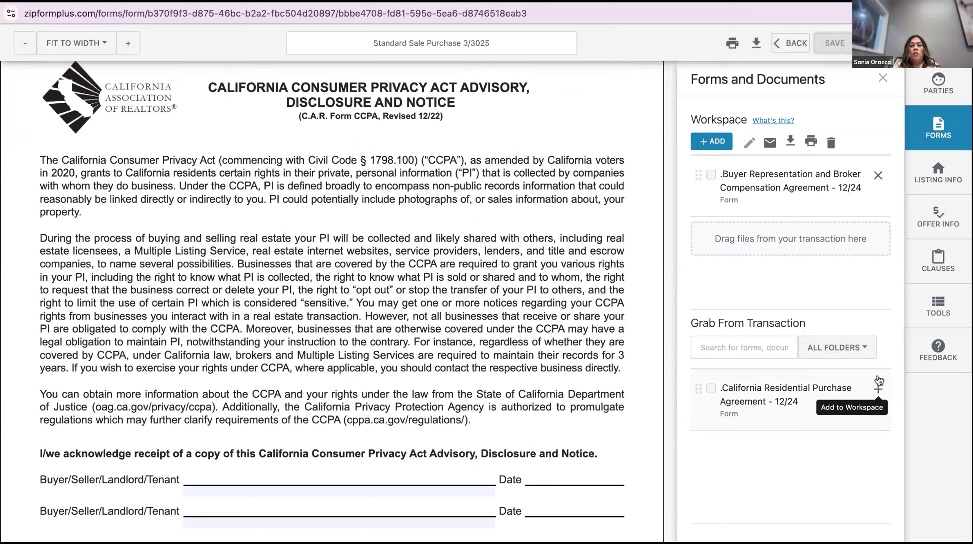
Add the California Residential Purchase Agreement from Grab From Transaction and scroll to its Agency section
left_click(878, 387)
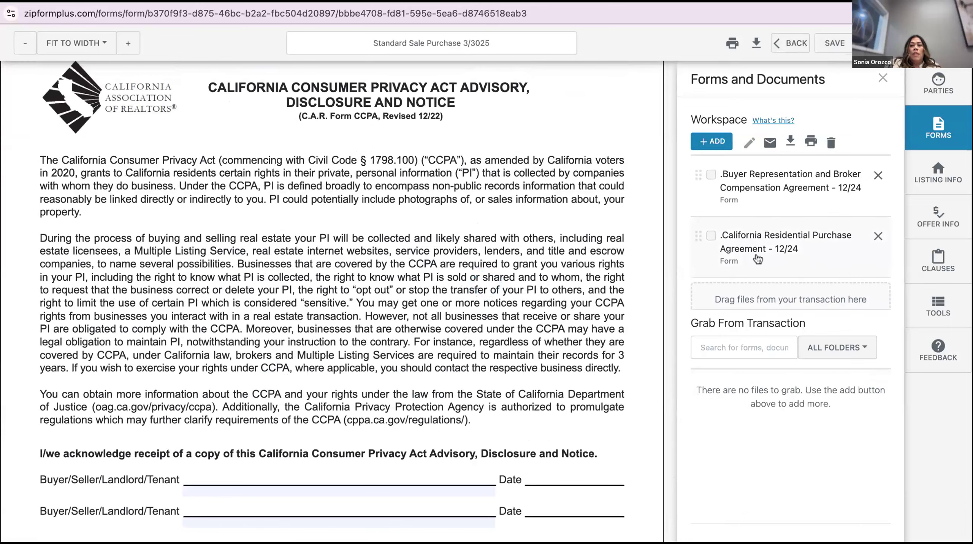
left_click(748, 238)
scroll(441, 268, "down", 5)
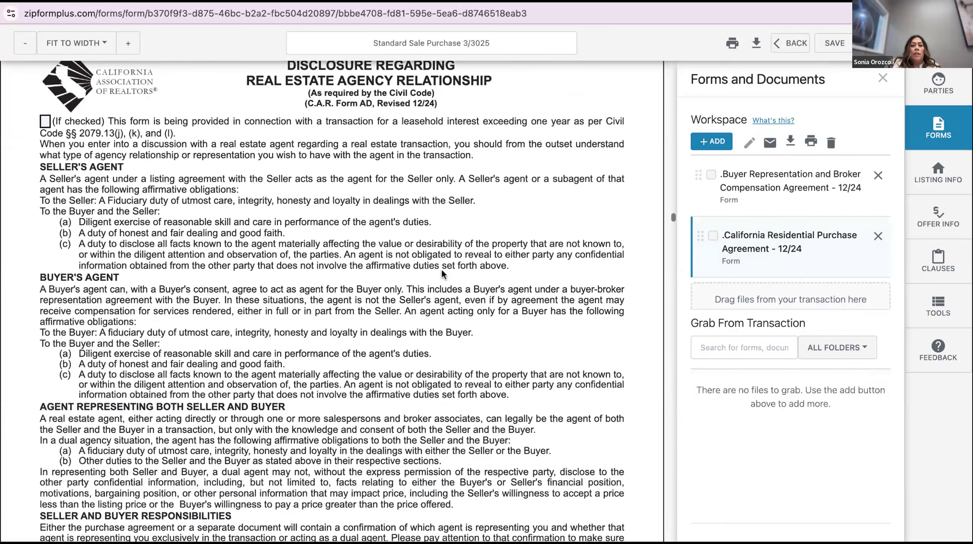
scroll(442, 269, "down", 5)
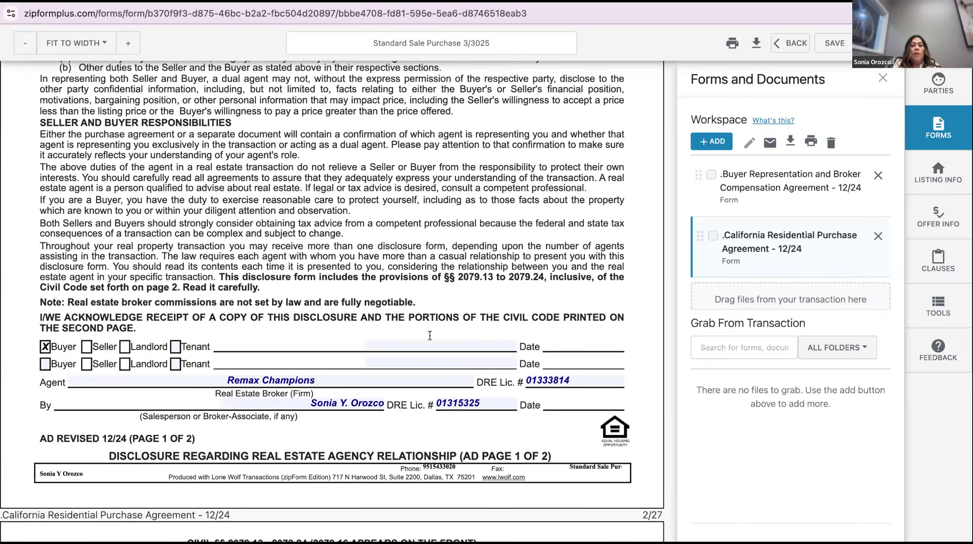
scroll(344, 423, "down", 1)
scroll(343, 418, "down", 6)
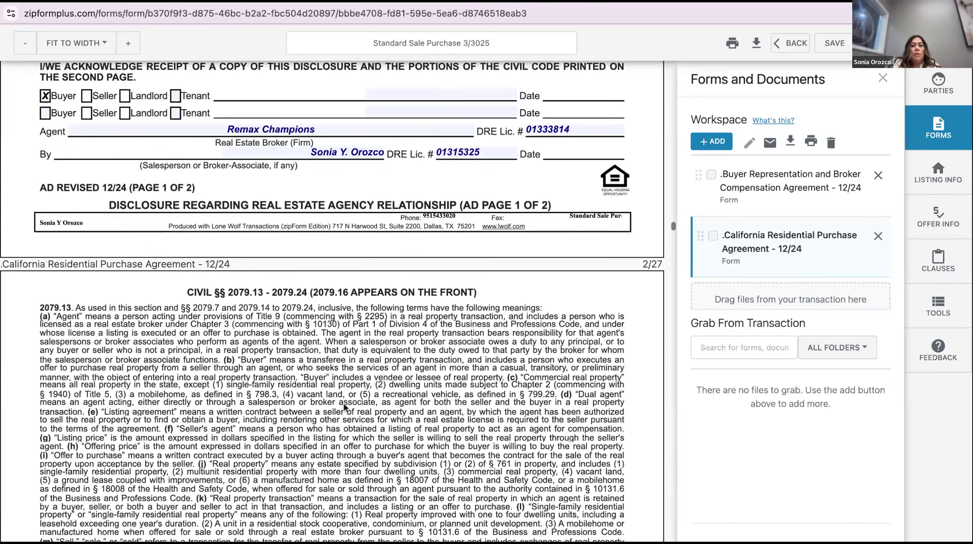
scroll(345, 406, "down", 1)
scroll(344, 400, "down", 18)
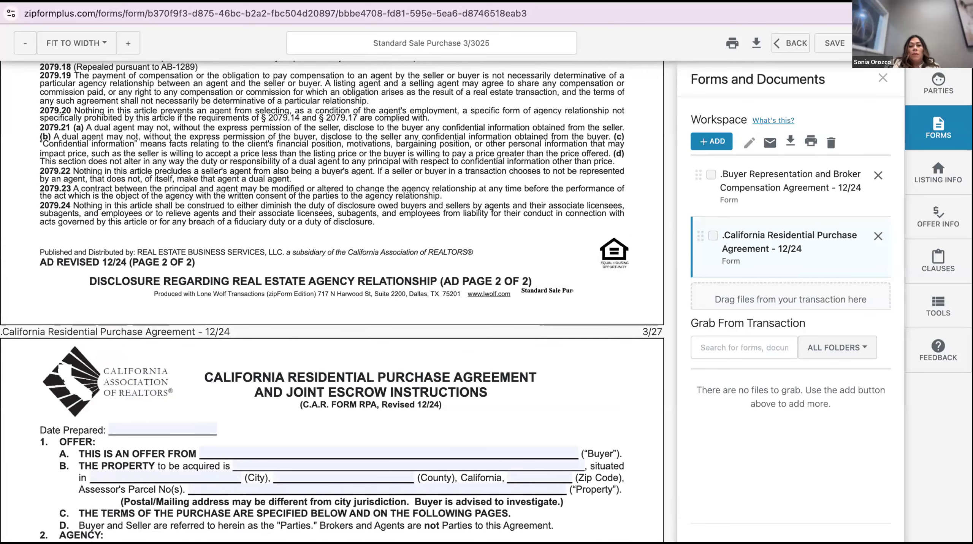
scroll(332, 301, "down", 3)
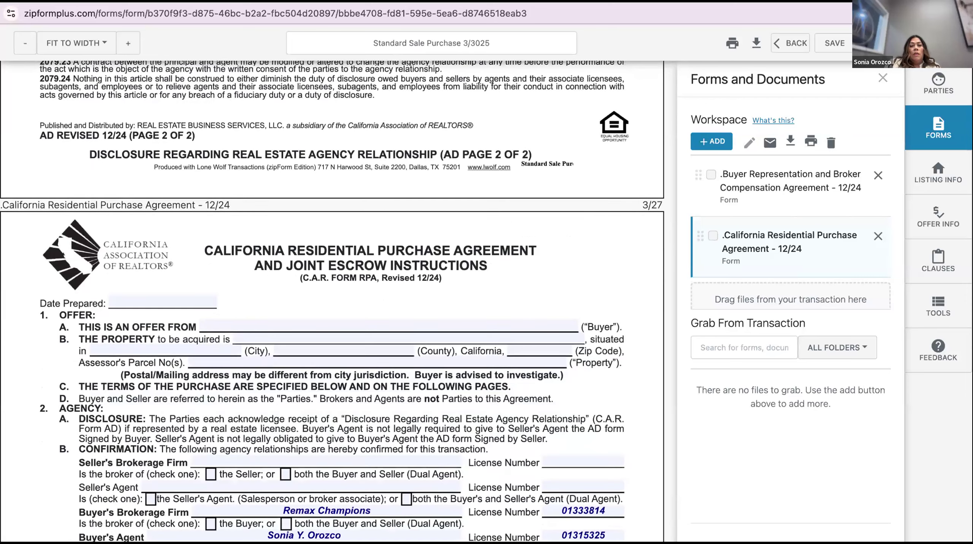
scroll(333, 300, "down", 1)
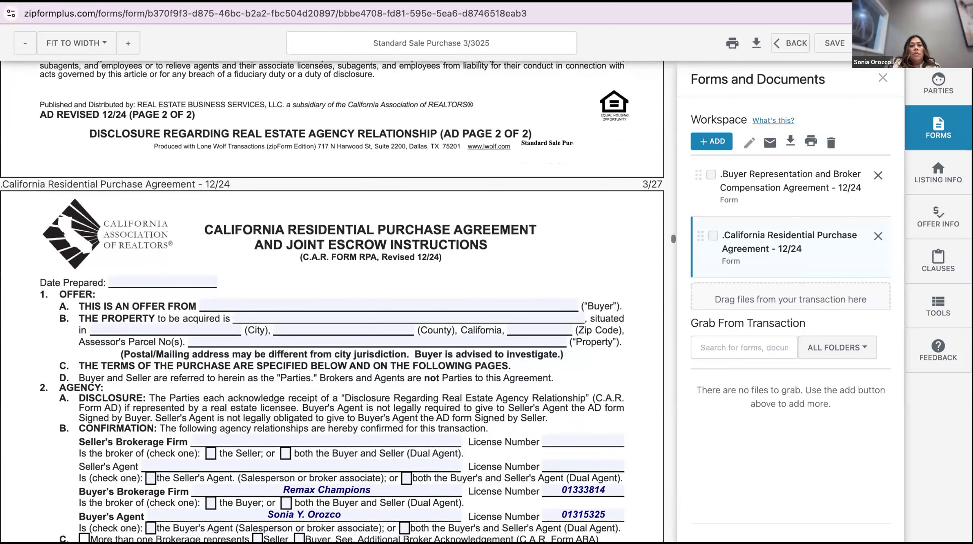
scroll(332, 301, "down", 2)
scroll(332, 301, "down", 2)
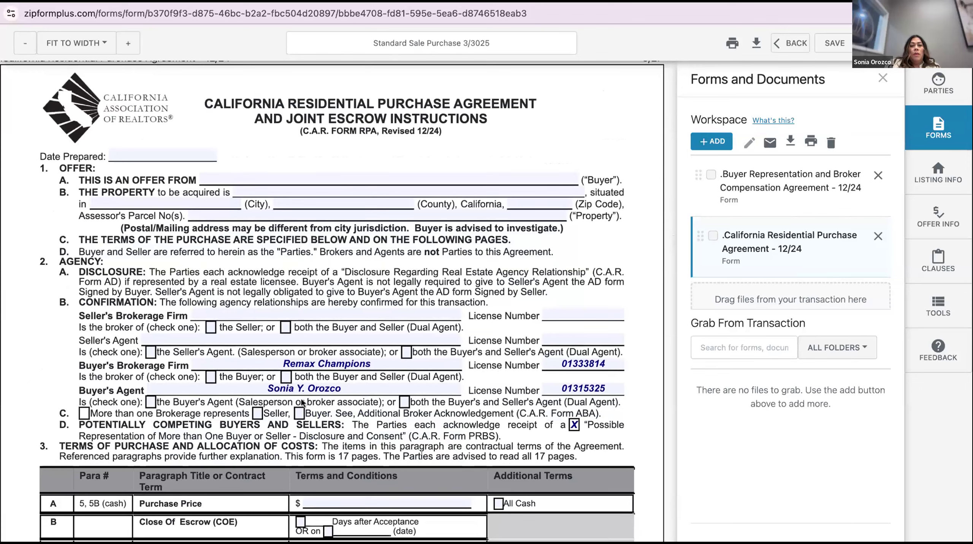
Tick 'the Buyer's Agent' in RPA section 2B, then review section 3
left_click(151, 402)
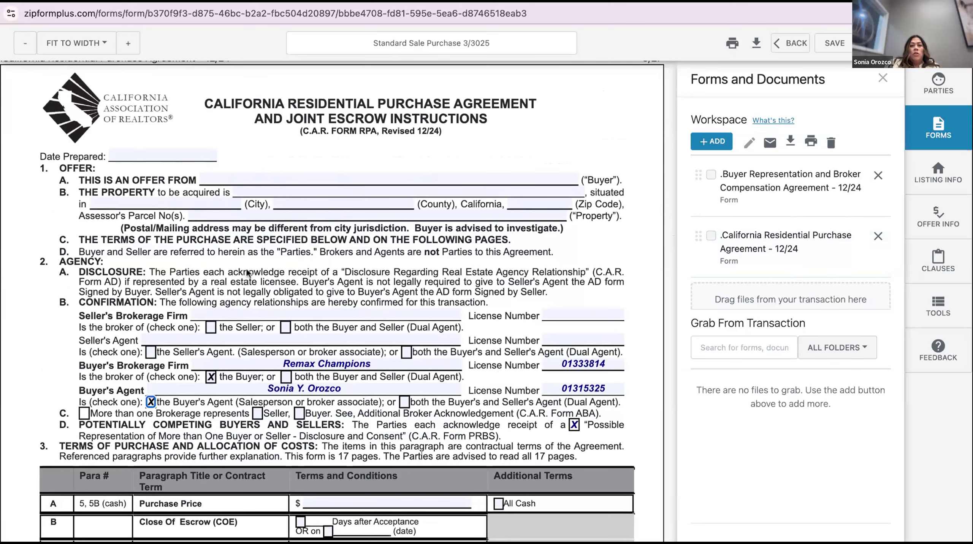
scroll(227, 258, "down", 2)
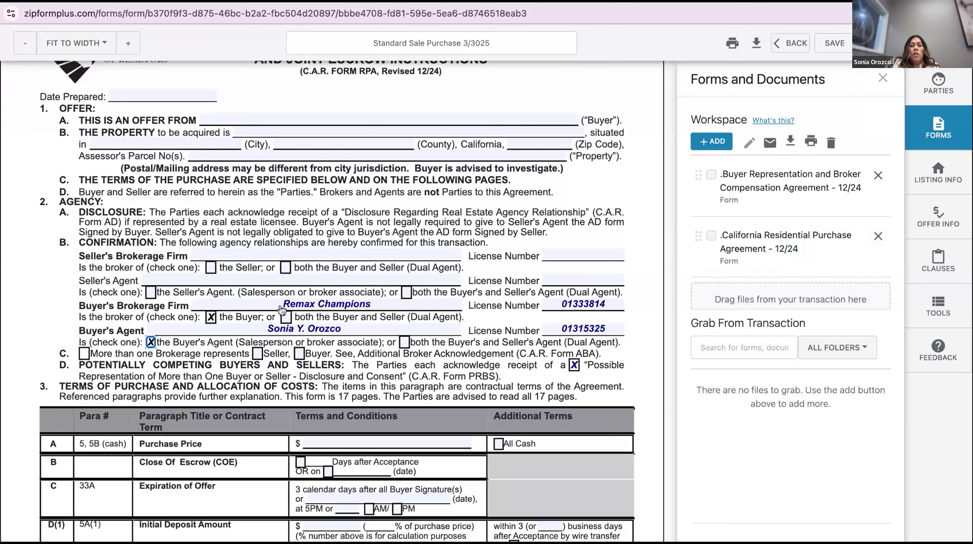
scroll(305, 309, "down", 2)
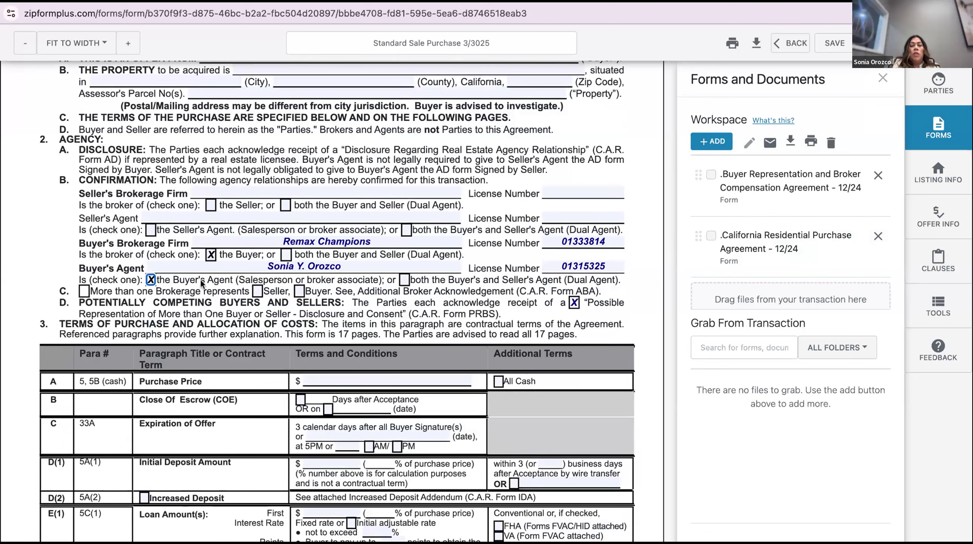
scroll(199, 279, "up", 1)
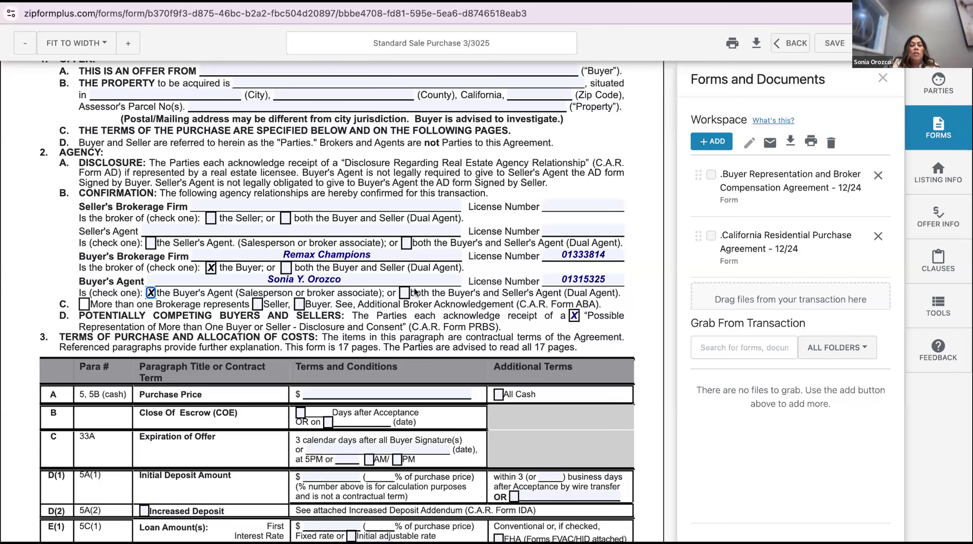
scroll(414, 287, "down", 3)
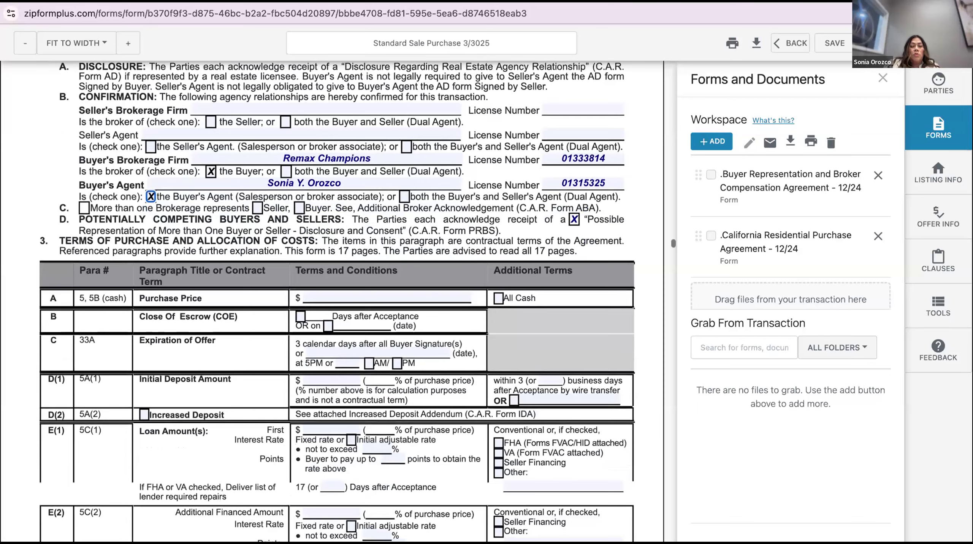
scroll(338, 301, "down", 2)
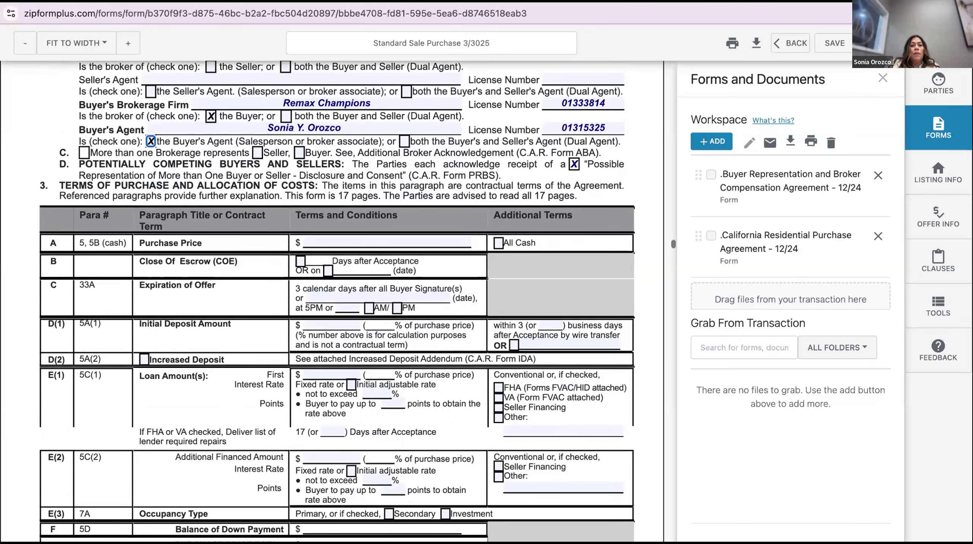
scroll(338, 301, "down", 3)
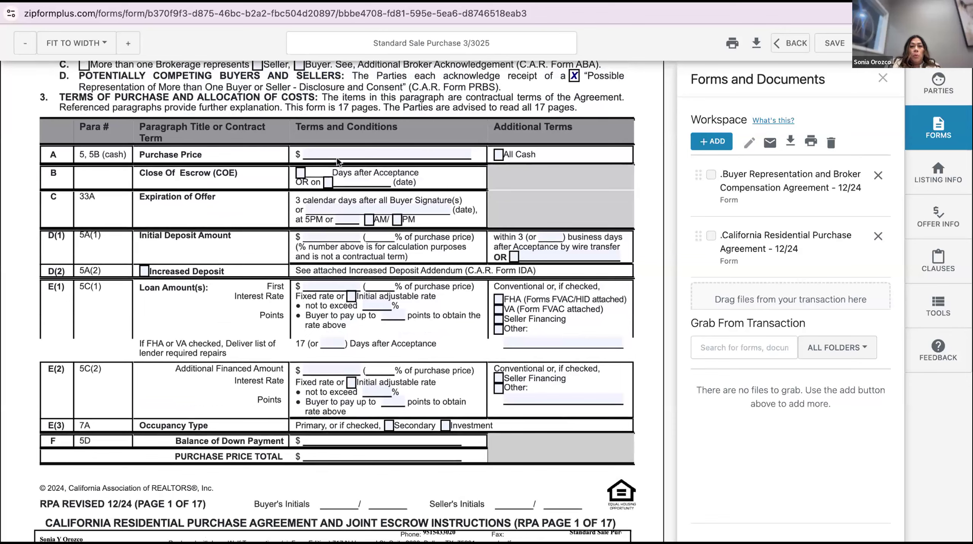
Set close of escrow to 30 days after acceptance
left_click(300, 174)
left_click(318, 169)
type("30")
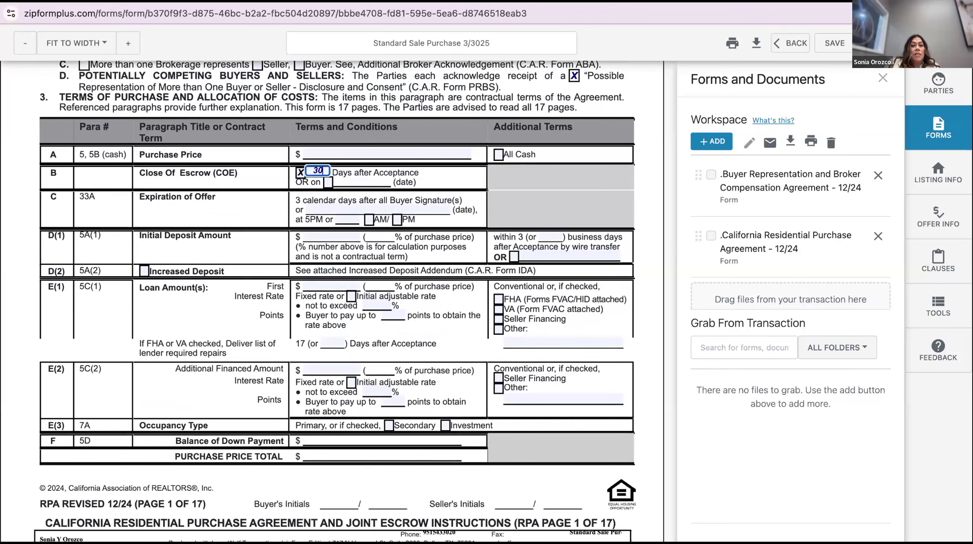
left_click(435, 181)
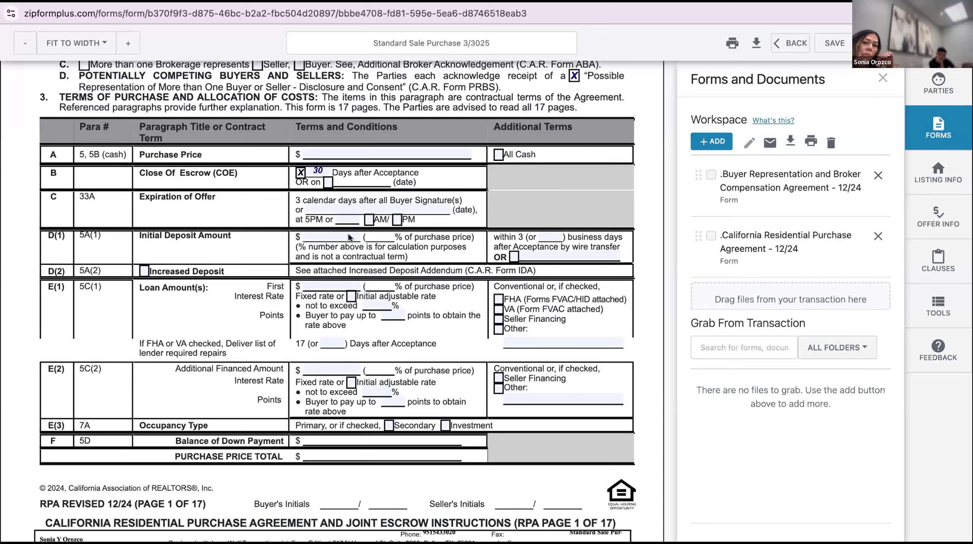
Enter a 10,000.00 initial deposit so the balance fills in
scroll(349, 237, "down", 1)
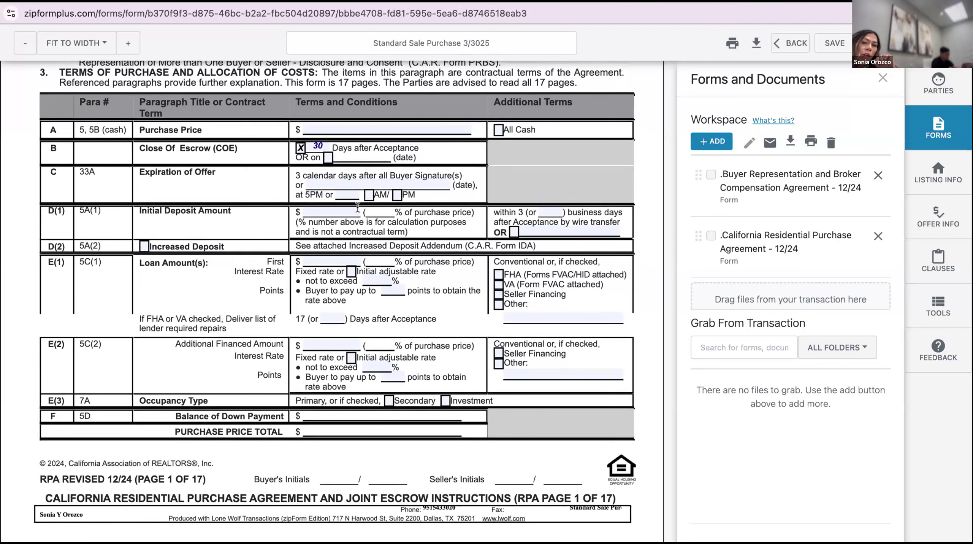
left_click(329, 209)
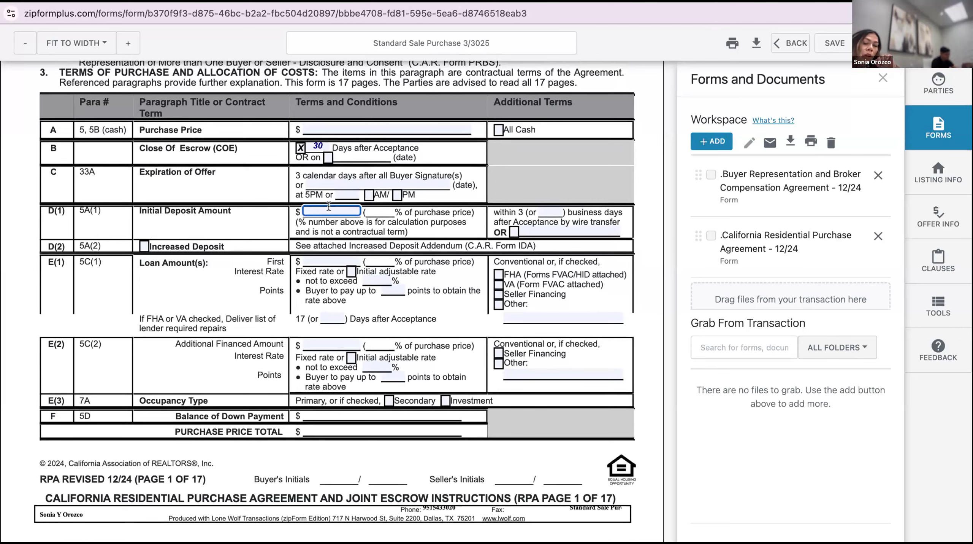
type("10000")
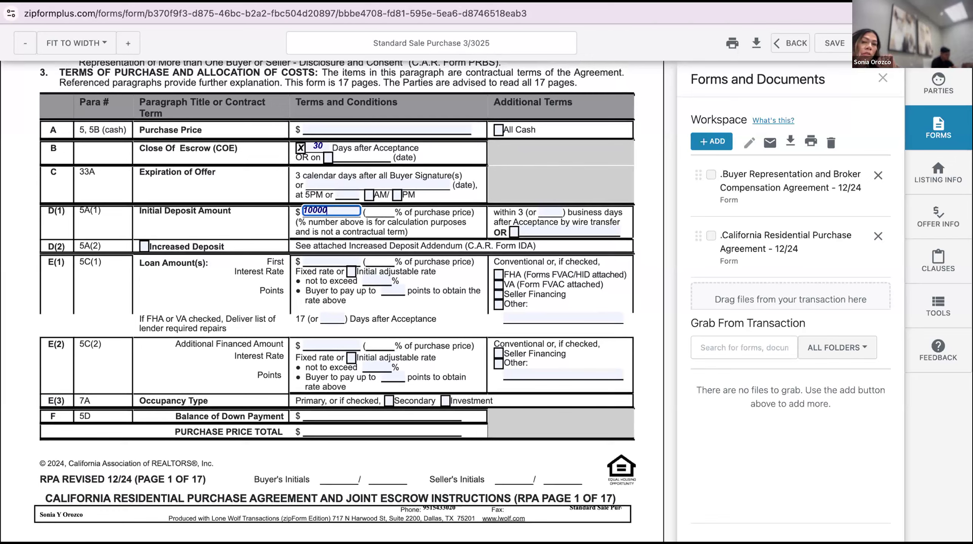
left_click(373, 212)
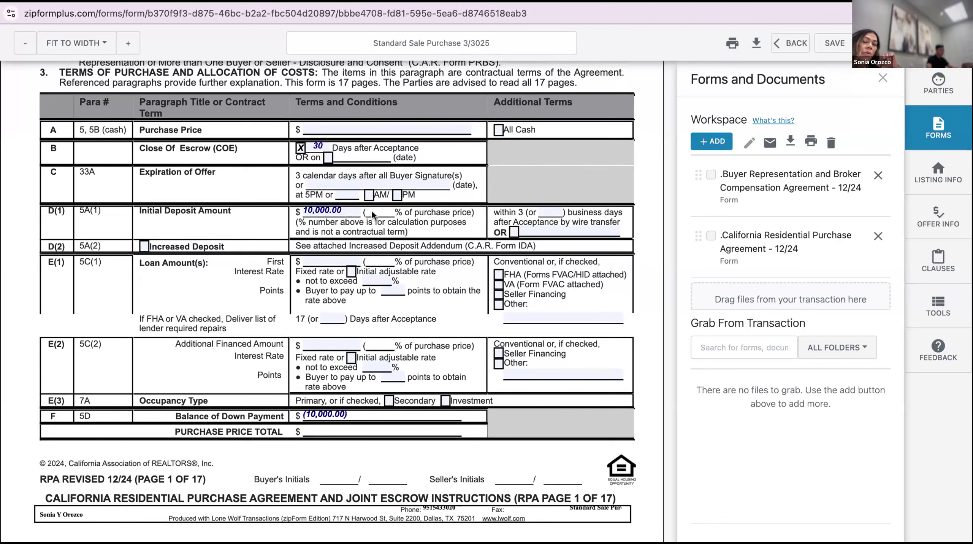
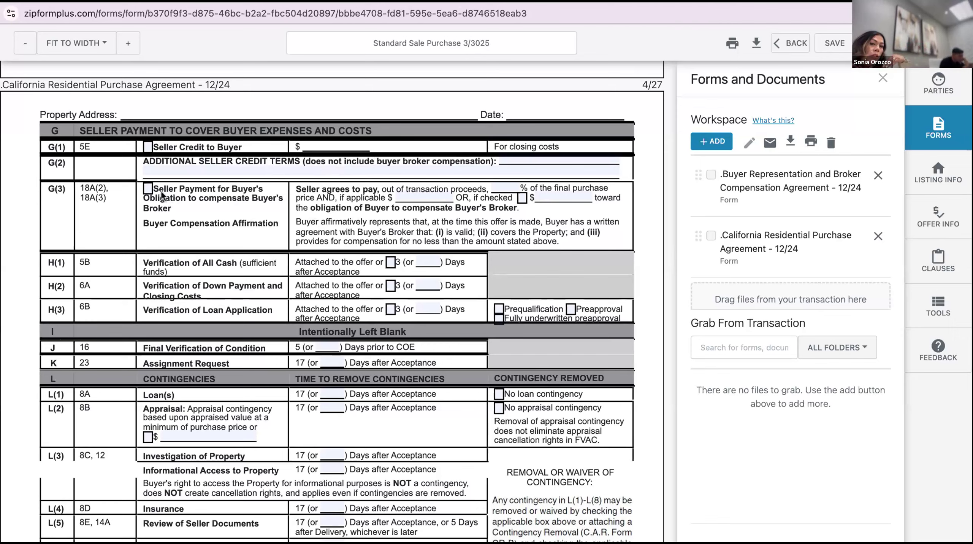
Check the G(3) seller payment toward the buyer's broker compensation box
left_click(148, 188)
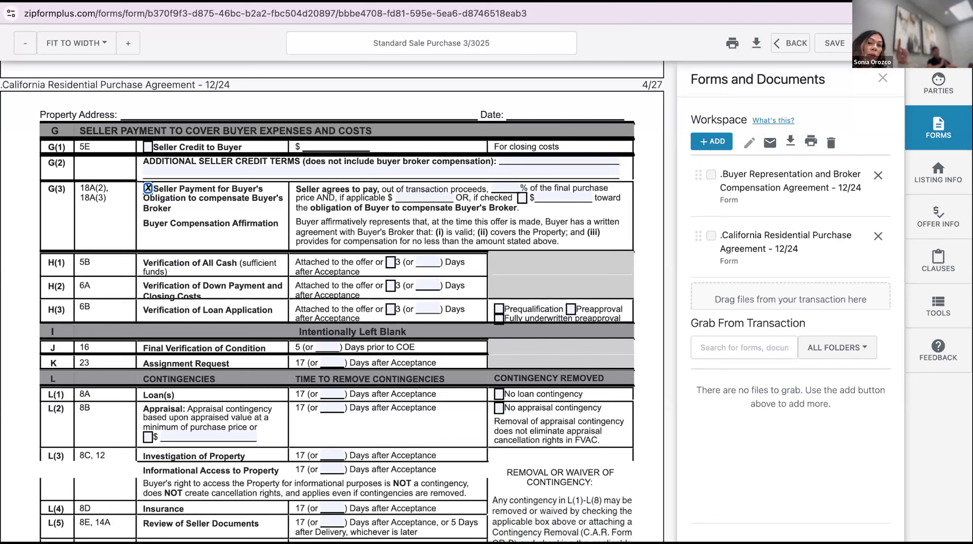
Enter 3% of the final purchase price as the G(3) seller payment
left_click(507, 185)
type("3")
left_click(506, 208)
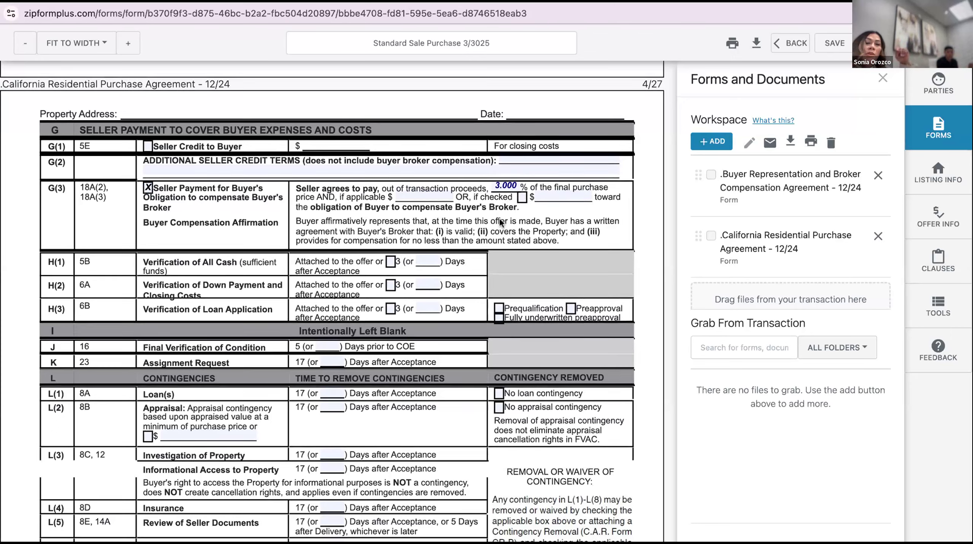
scroll(500, 220, "down", 3)
scroll(382, 261, "down", 3)
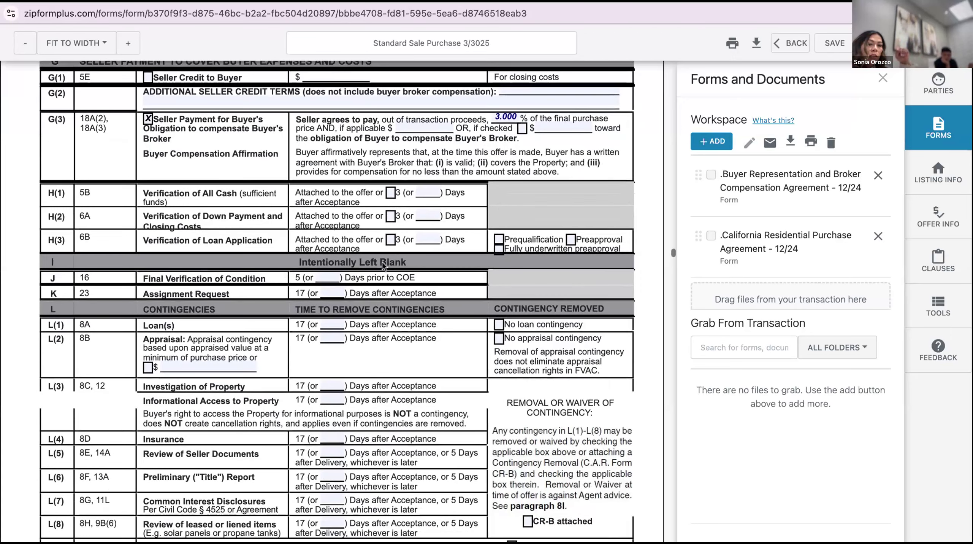
scroll(382, 260, "down", 1)
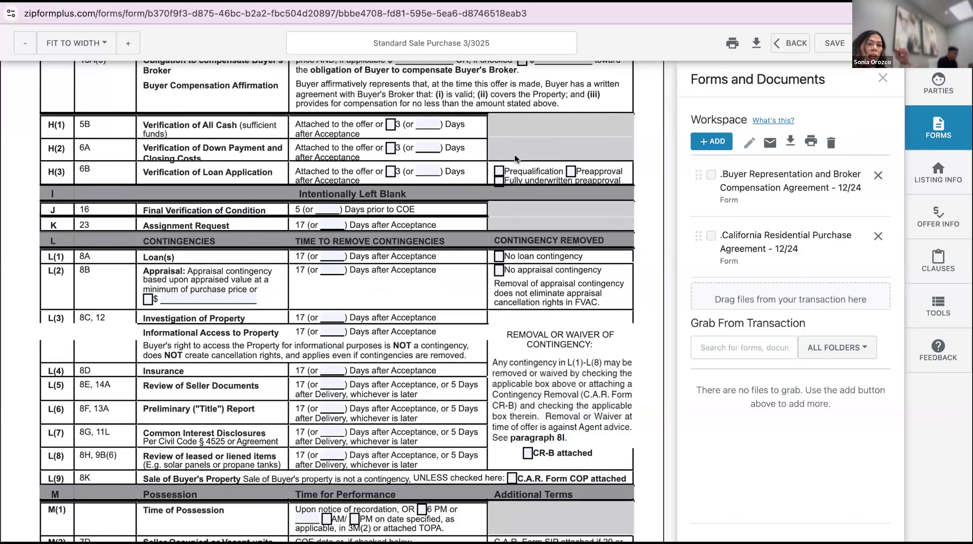
Mark the H(3) loan application verification as Preapproval
left_click(572, 171)
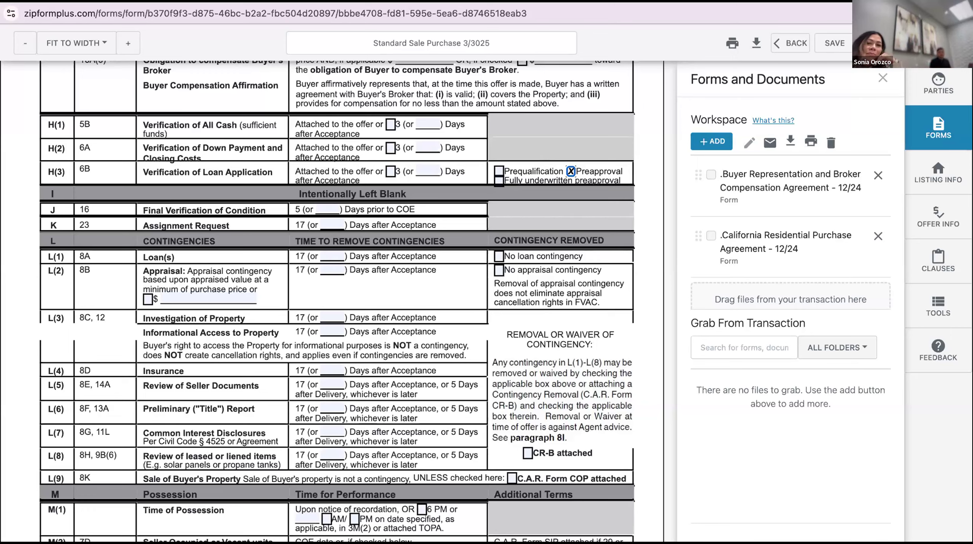
scroll(438, 223, "down", 2)
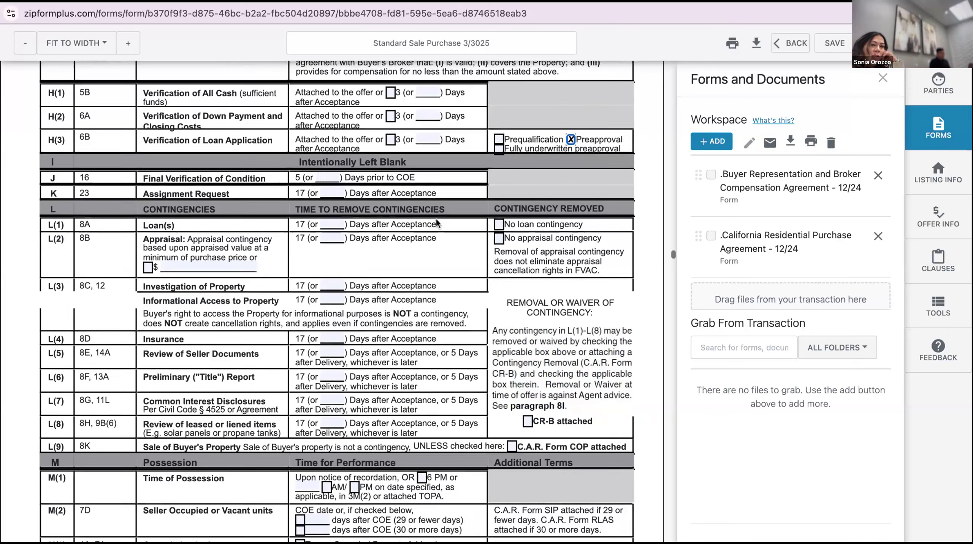
scroll(330, 215, "down", 1)
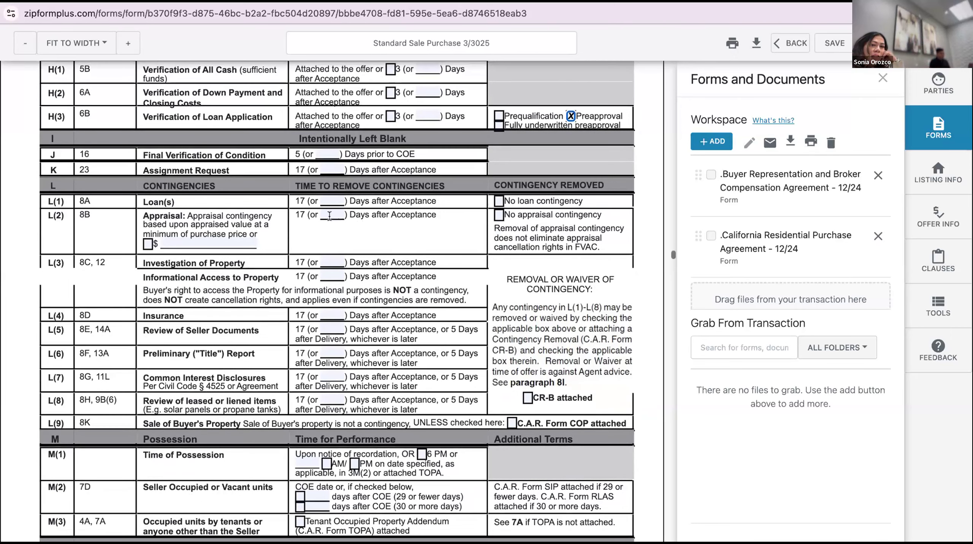
scroll(330, 215, "down", 1)
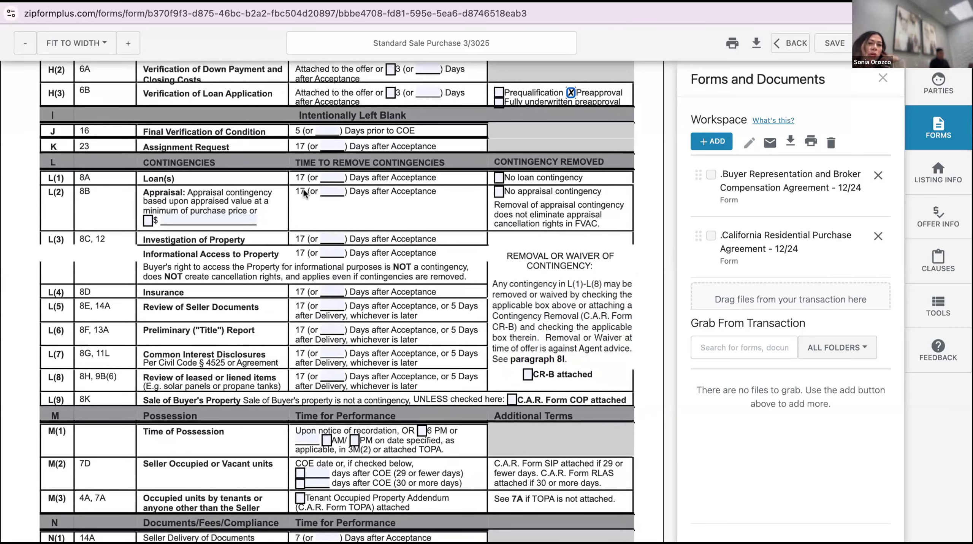
Set the L(3) investigation of property contingency to 10 days after Acceptance
scroll(302, 189, "down", 1)
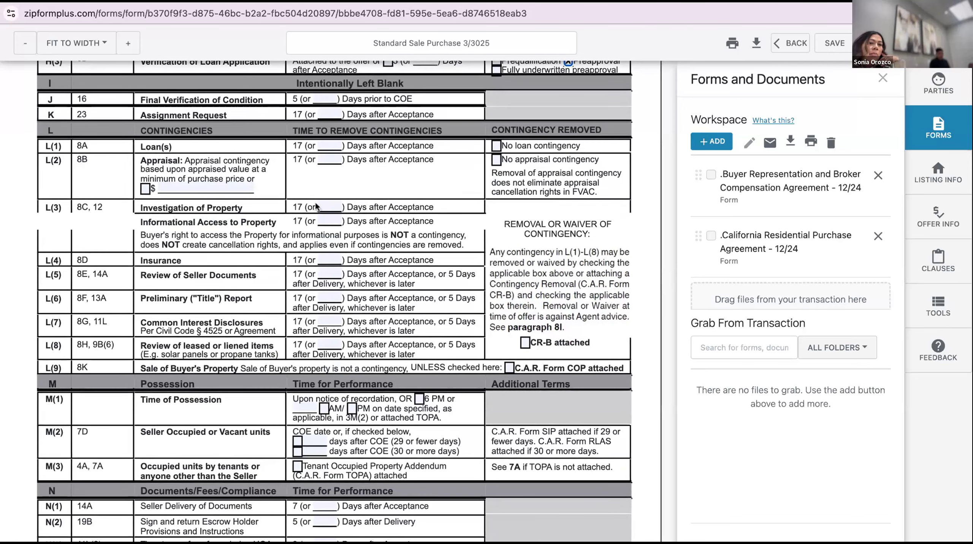
left_click(331, 202)
type("7")
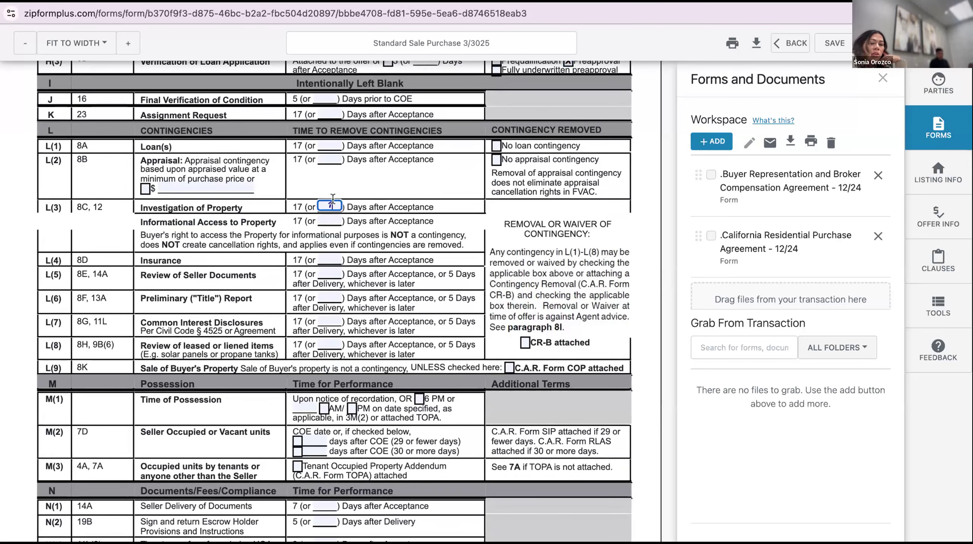
type("0")
left_click(419, 207)
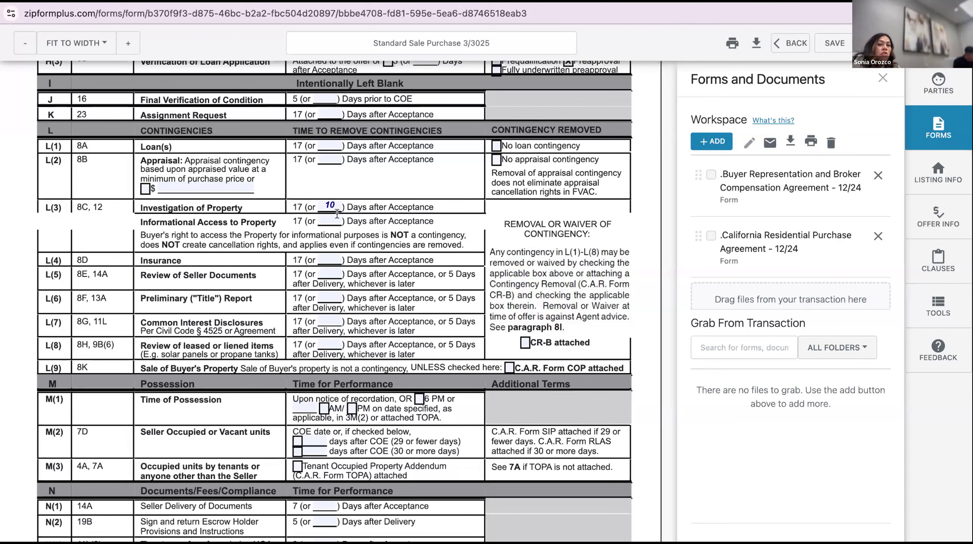
Enter 10 days for contingency rows L(4) through L(8)
left_click(329, 258)
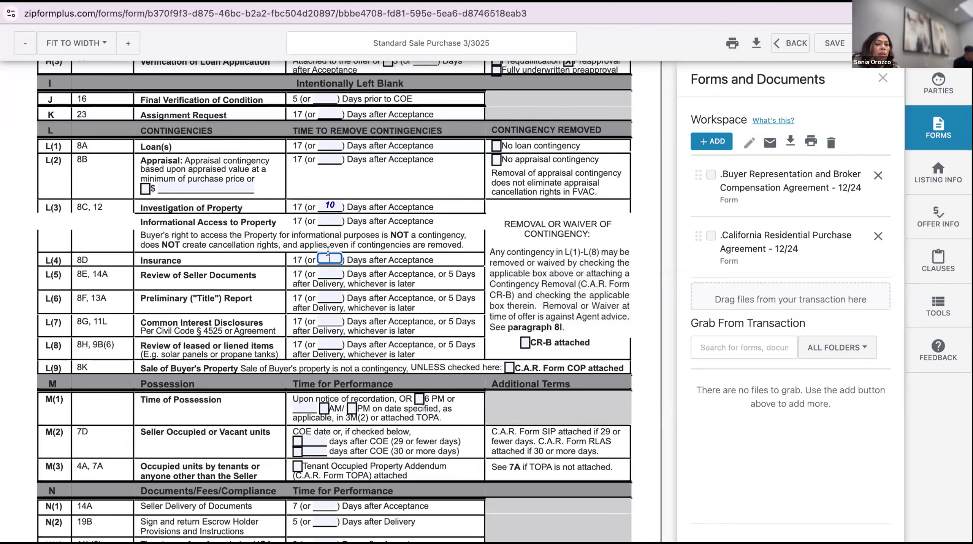
type("10")
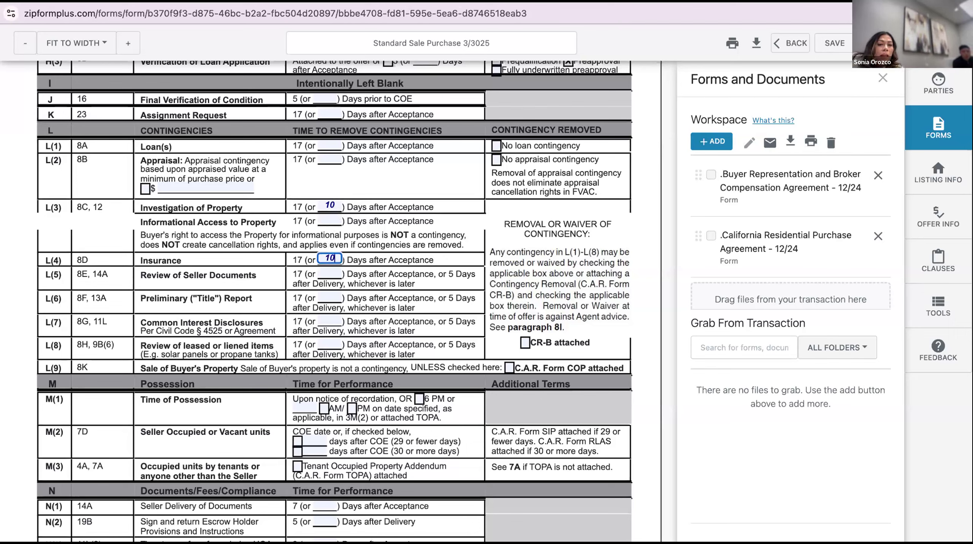
left_click(323, 274)
type("10")
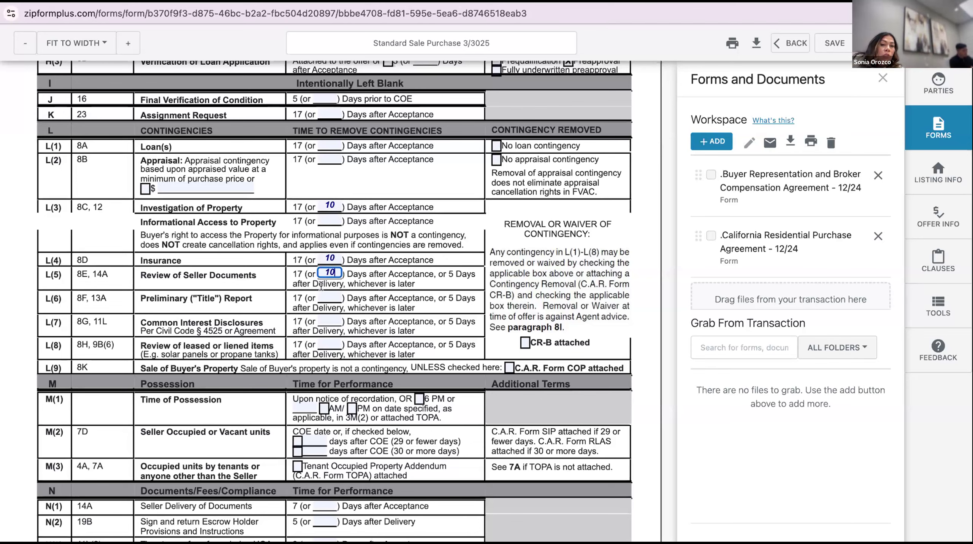
key("Tab")
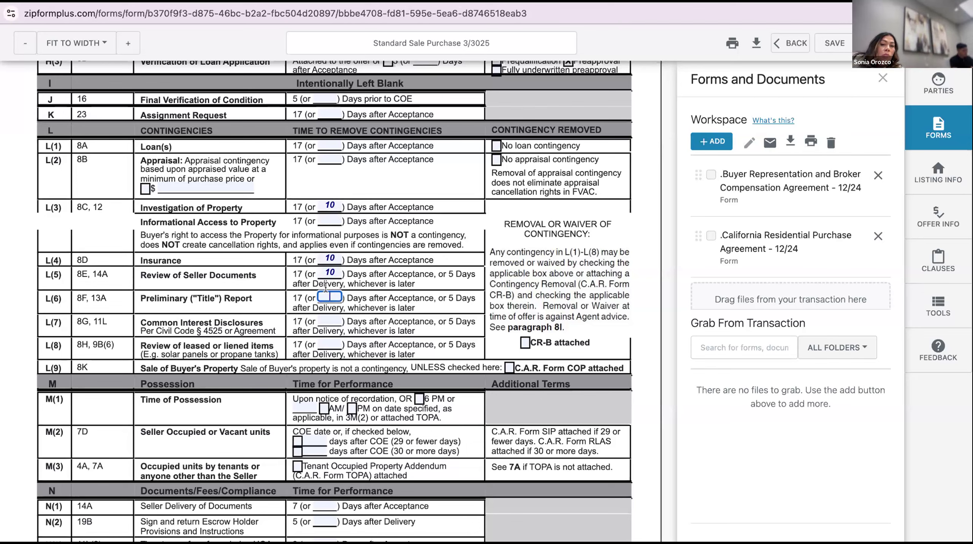
type("10")
key("Tab")
type("10")
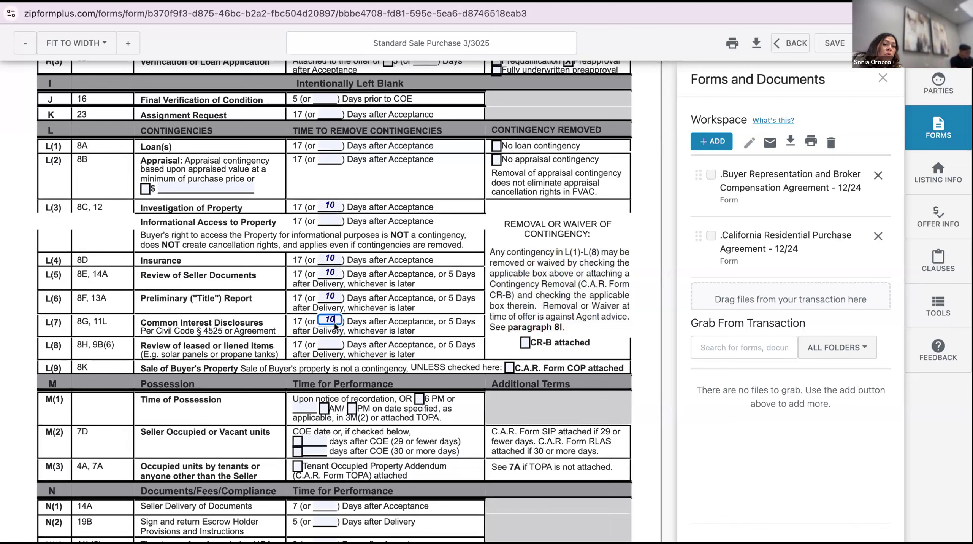
key("Tab")
type("10")
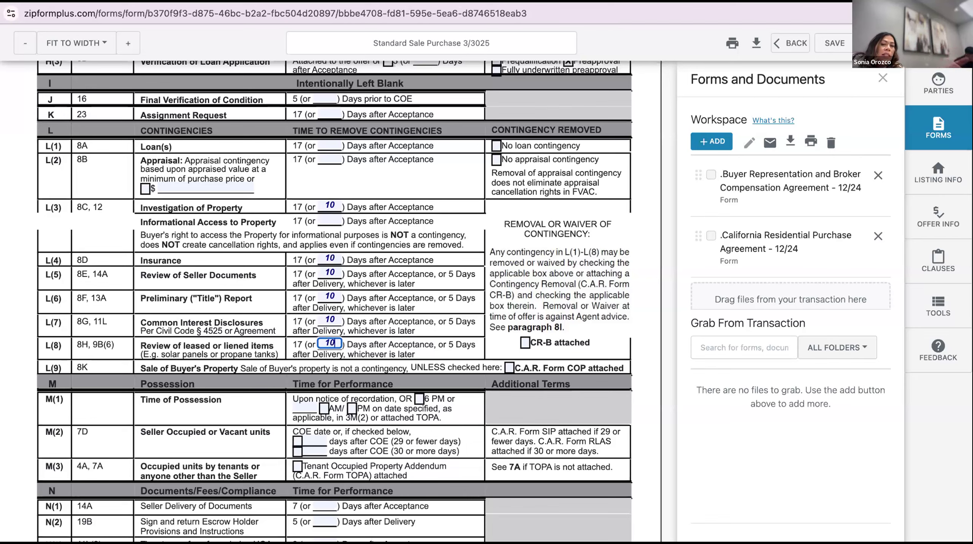
left_click(357, 330)
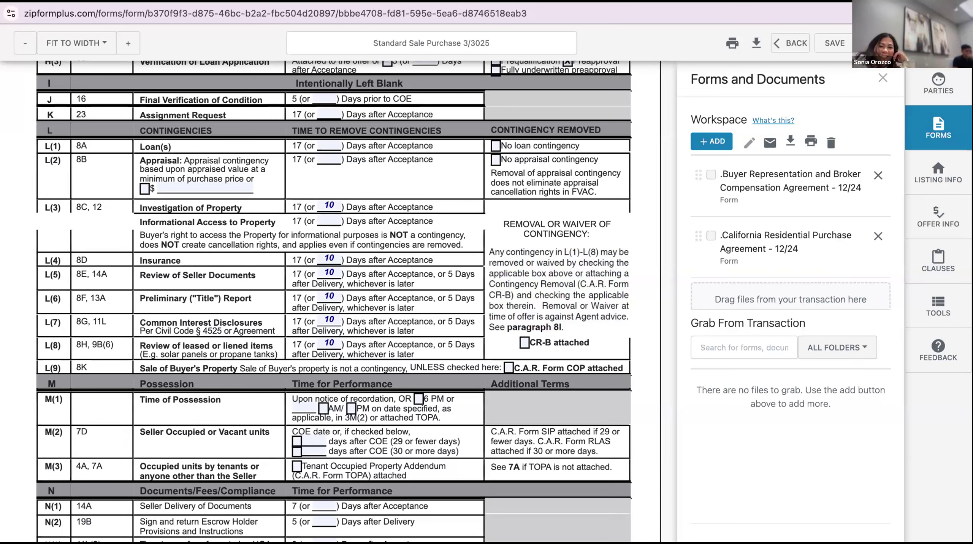
scroll(334, 301, "down", 3)
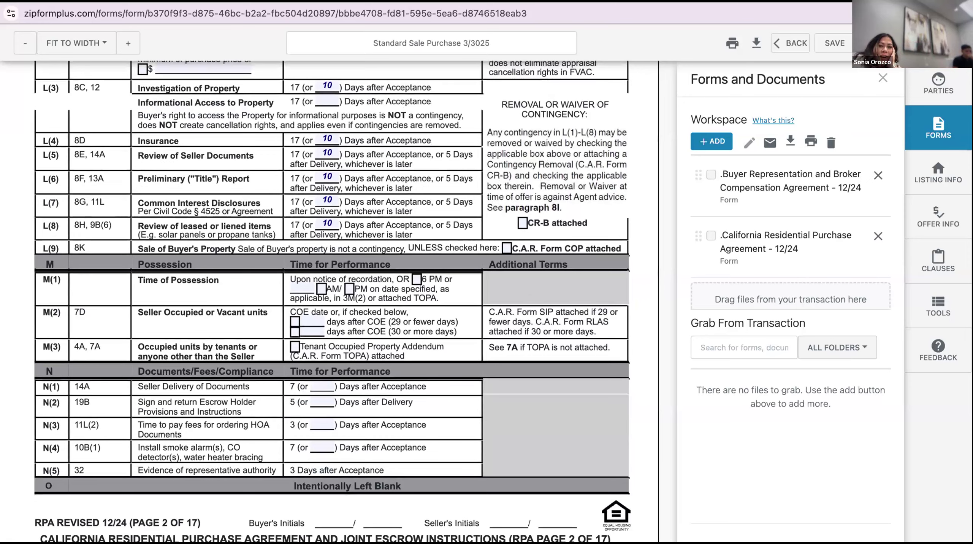
scroll(334, 301, "down", 1)
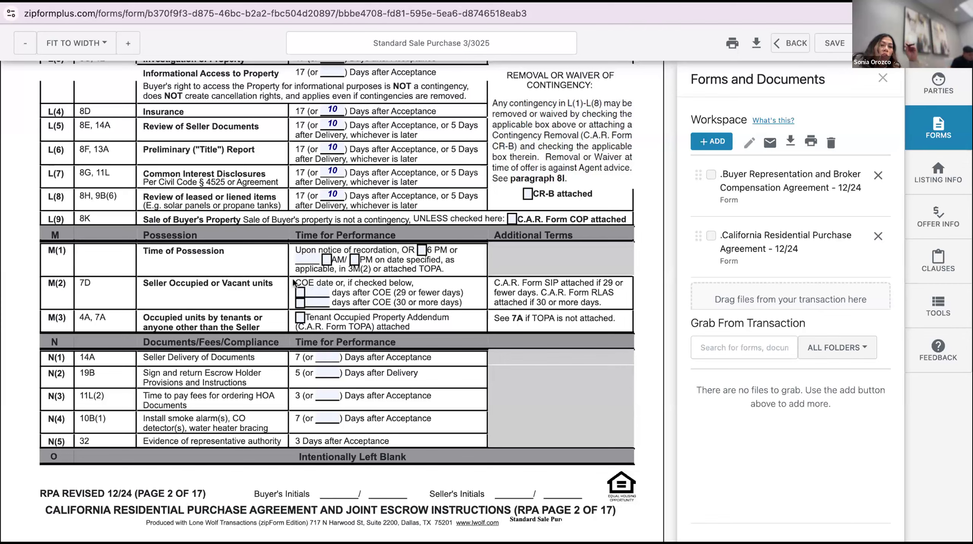
Set M(2) to 3 days after COE and remove the Buyer Representation agreement from the workspace
left_click(301, 292)
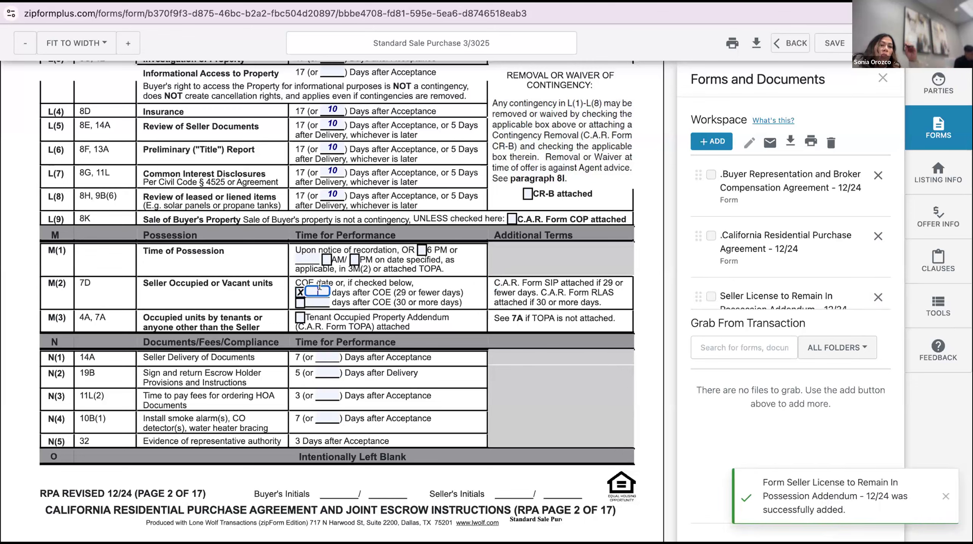
type("3")
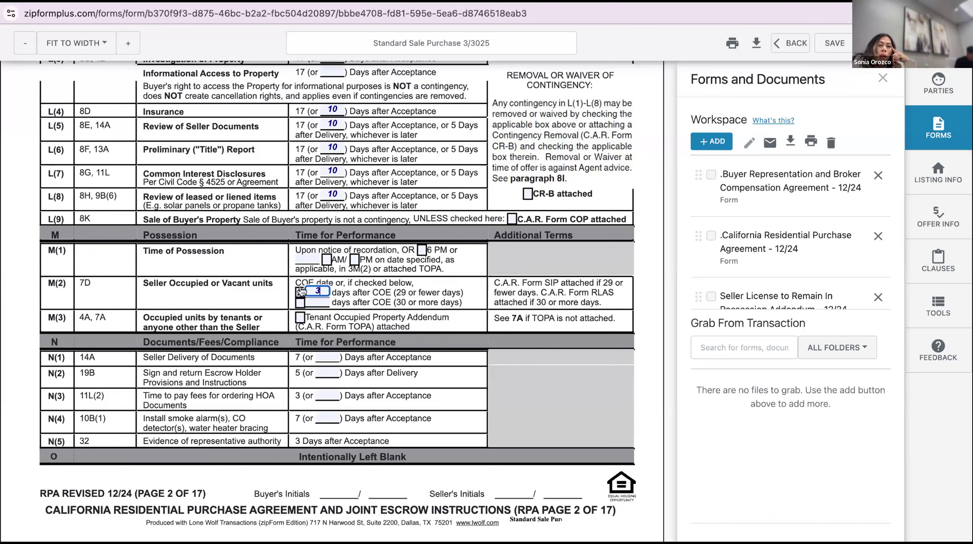
left_click(878, 175)
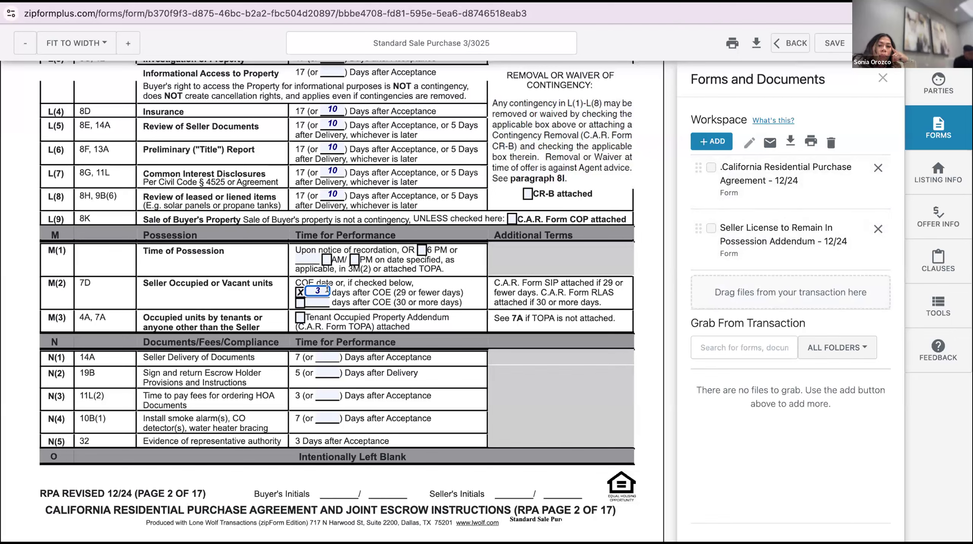
key("BackSpace")
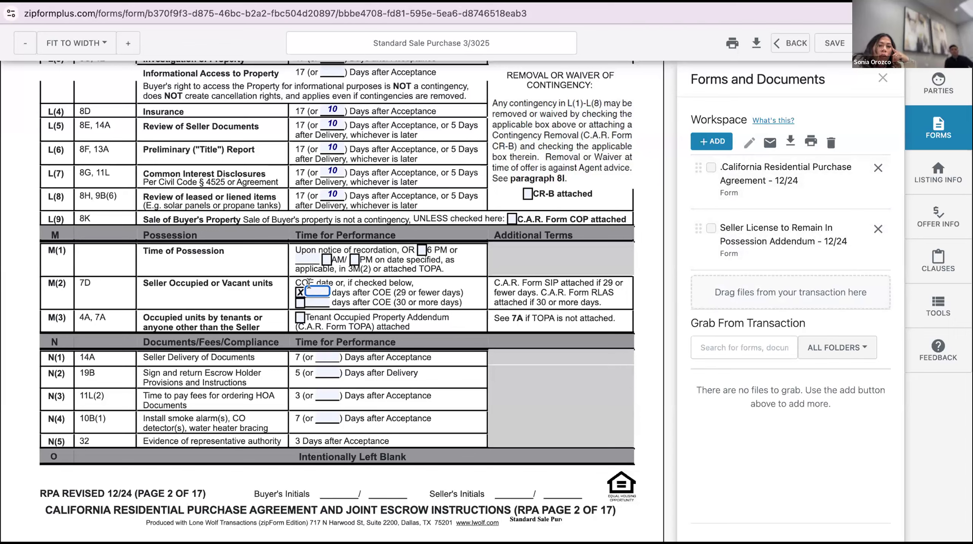
left_click(300, 291)
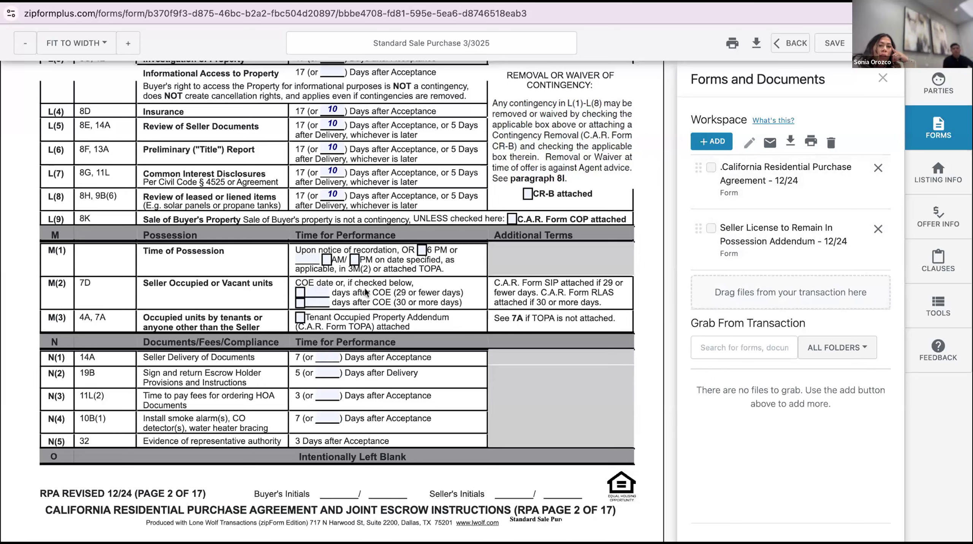
scroll(382, 287, "down", 1)
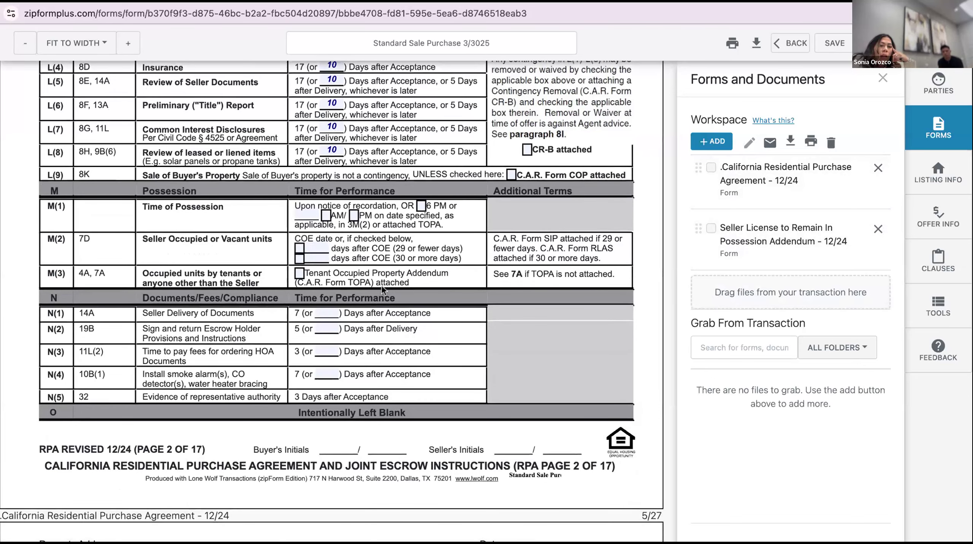
left_click(326, 310)
type("5")
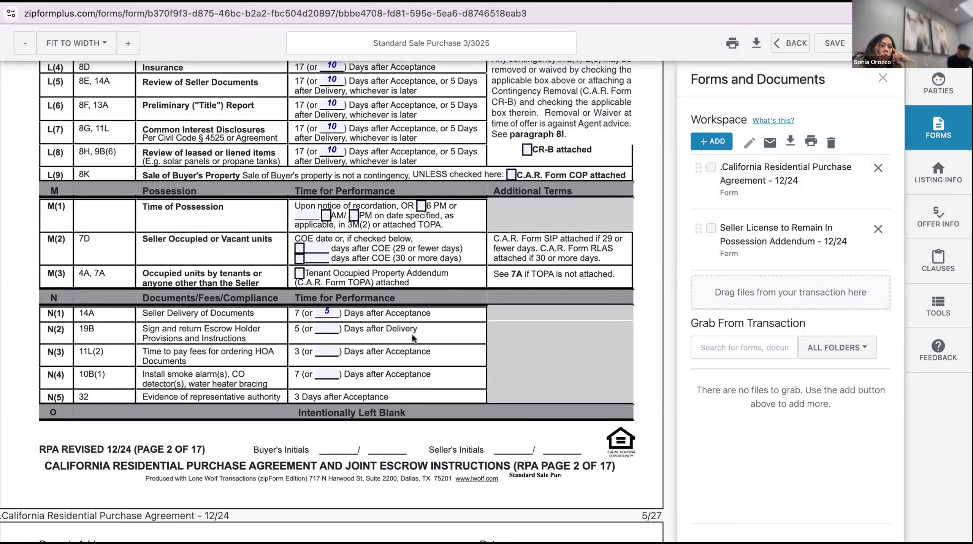
scroll(412, 334, "up", 2)
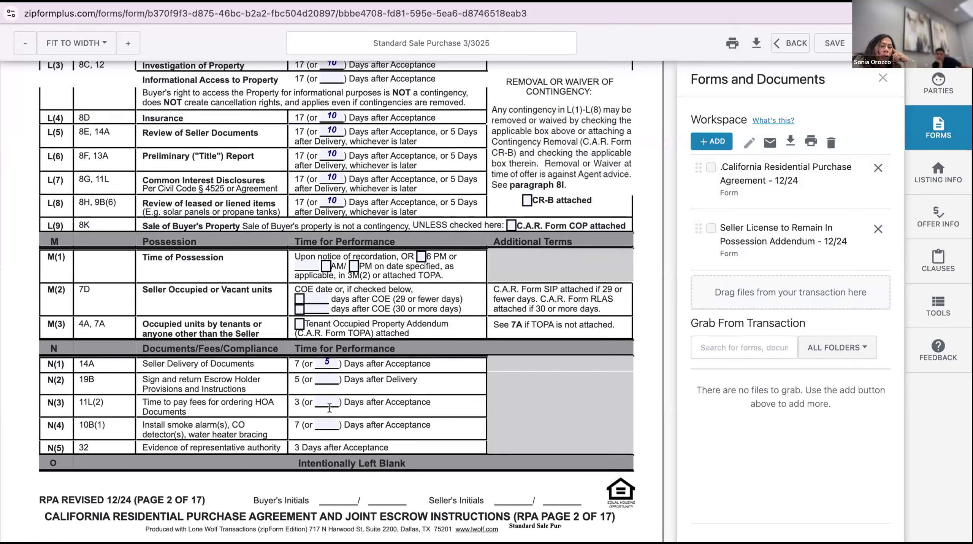
scroll(329, 405, "down", 2)
scroll(329, 403, "down", 7)
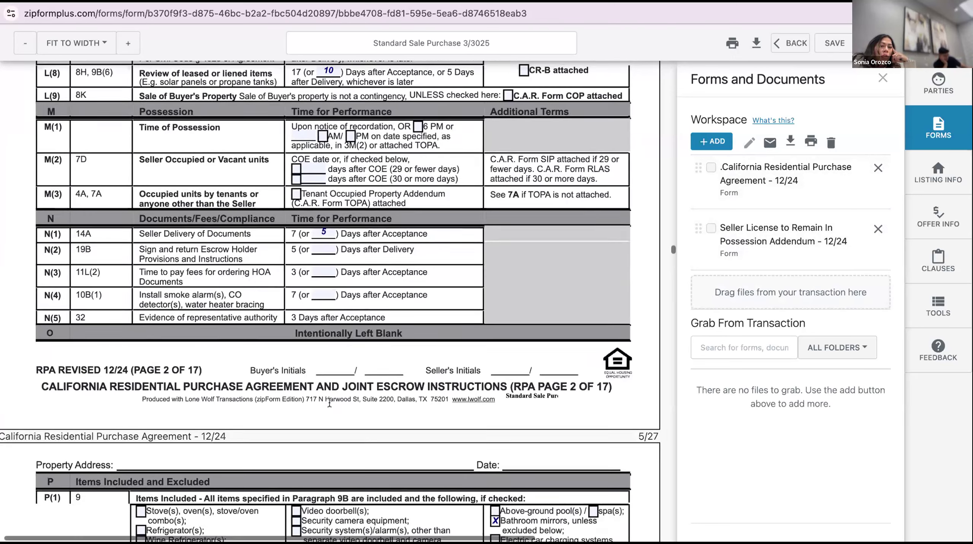
In P(1), include stove/oven, dishwasher, microwave, video doorbell, smart home devices and security equipment
scroll(330, 402, "down", 1)
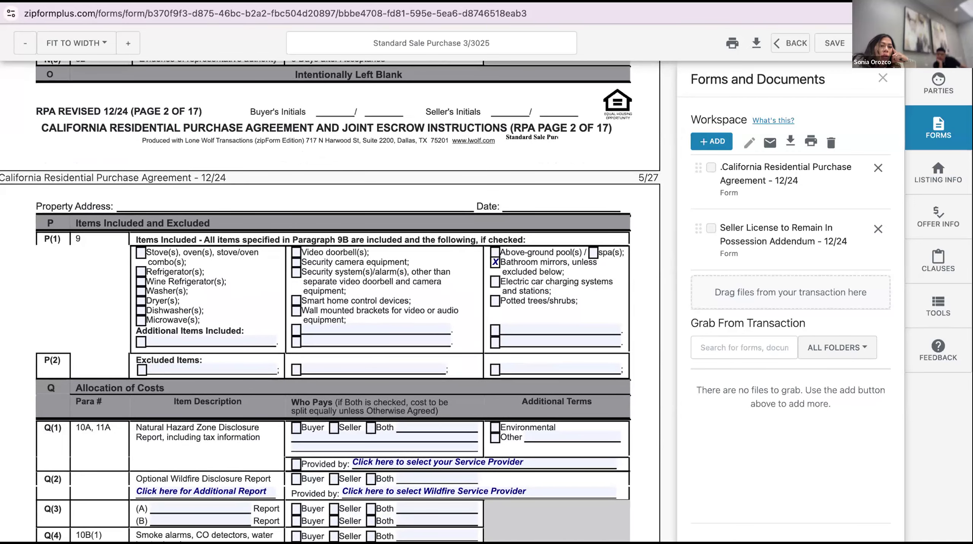
scroll(330, 331, "down", 1)
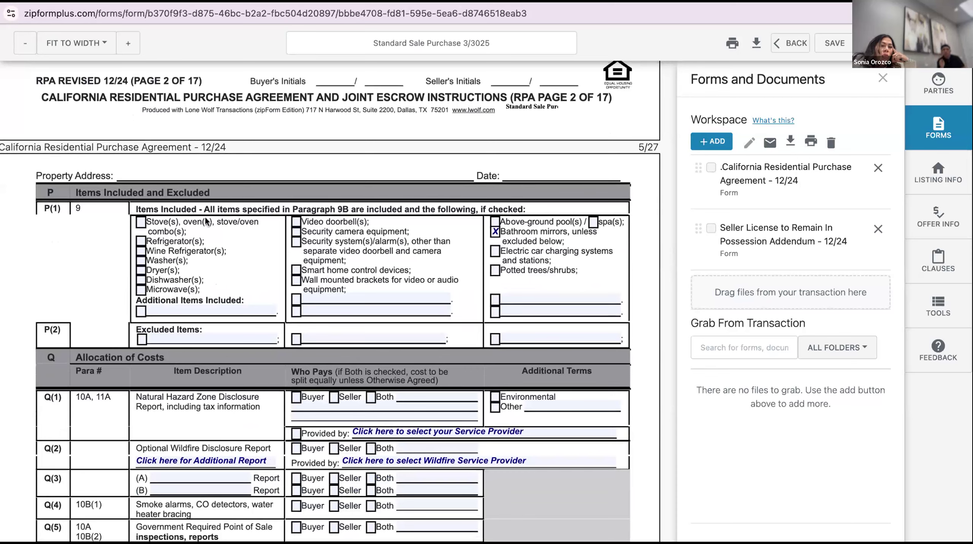
left_click(141, 221)
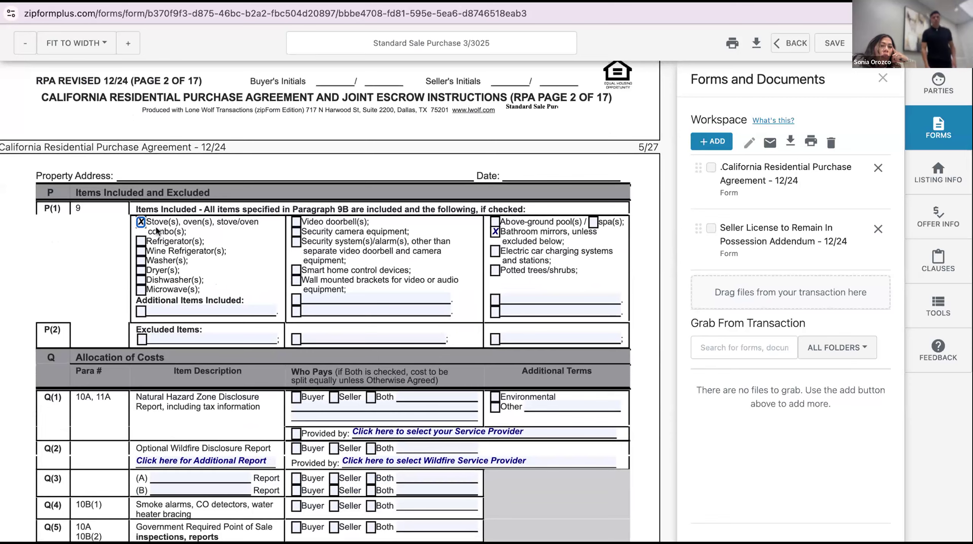
left_click(142, 280)
left_click(142, 289)
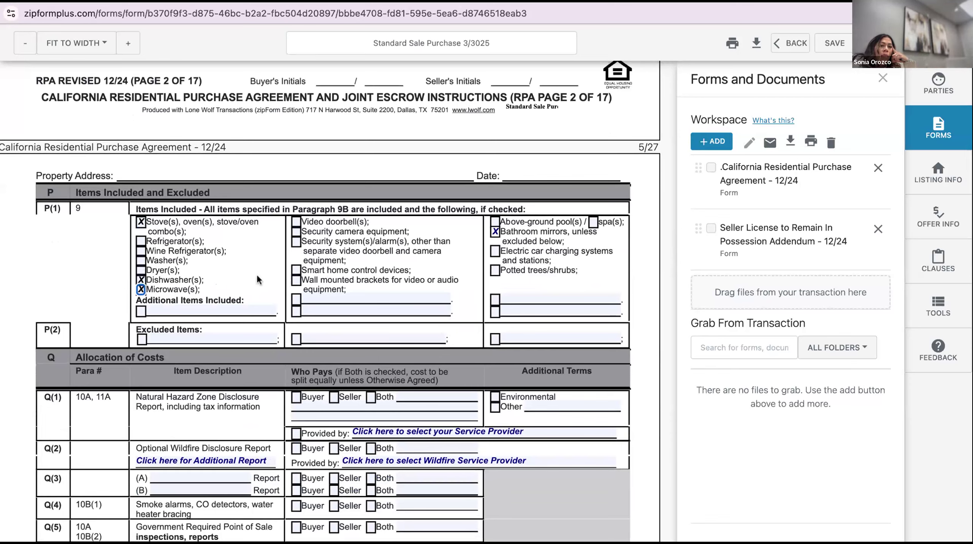
left_click(296, 222)
left_click(298, 267)
left_click(296, 231)
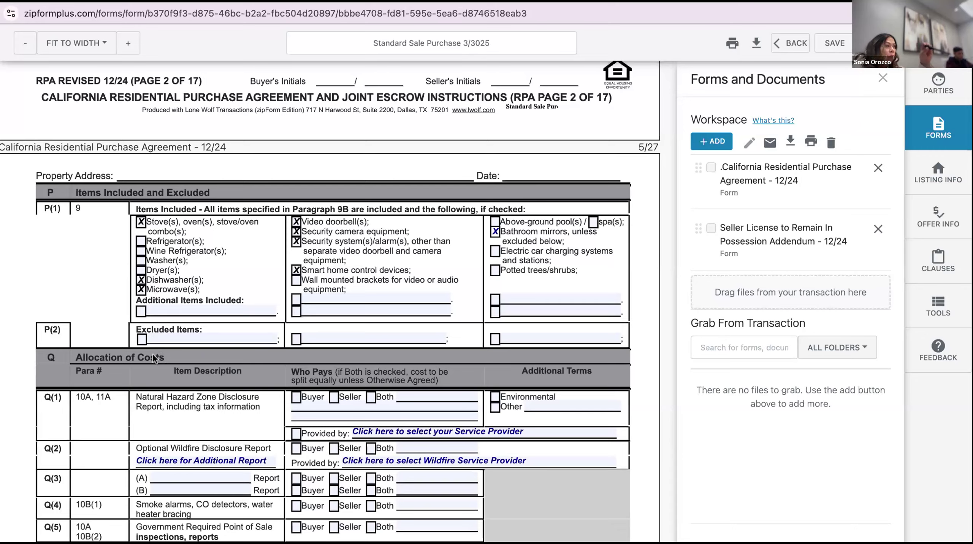
scroll(153, 354, "down", 1)
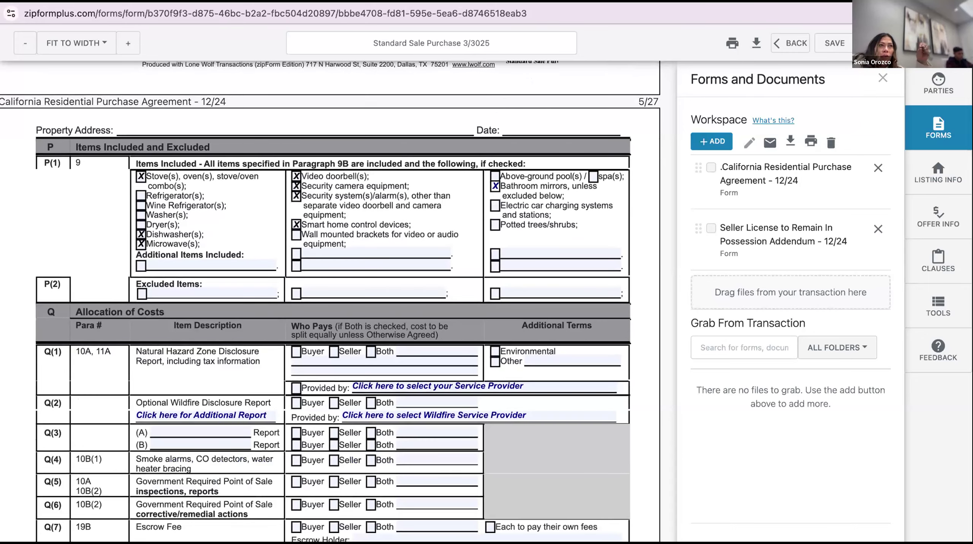
scroll(329, 308, "down", 1)
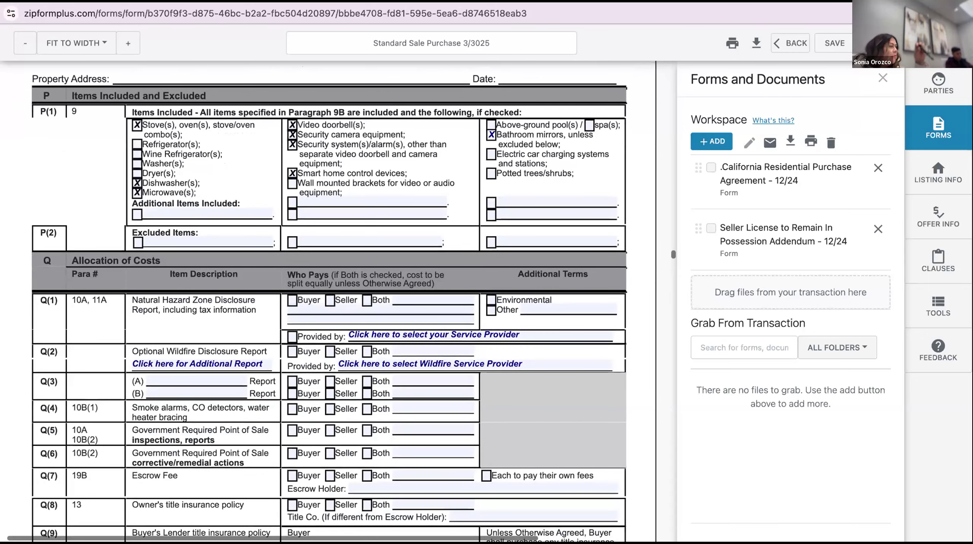
scroll(329, 308, "up", 1)
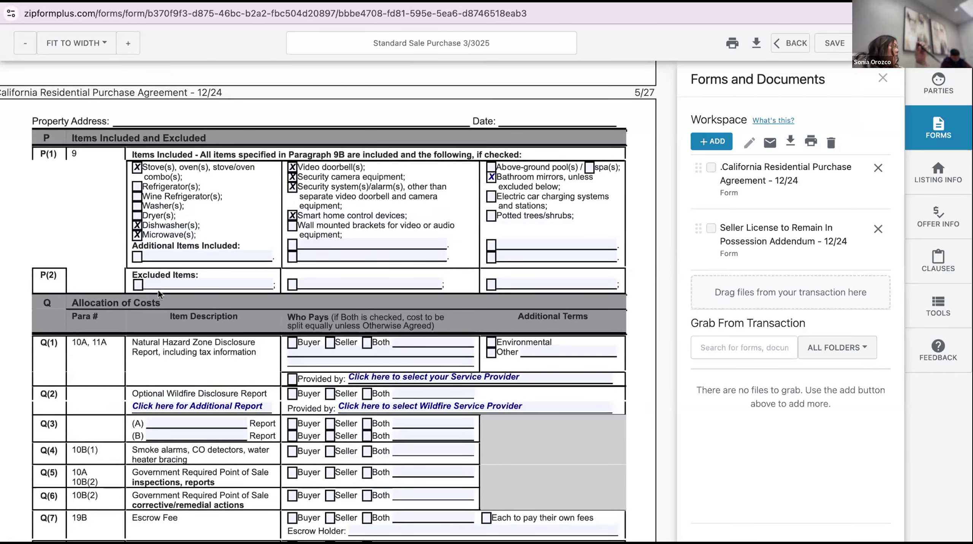
scroll(158, 289, "down", 8)
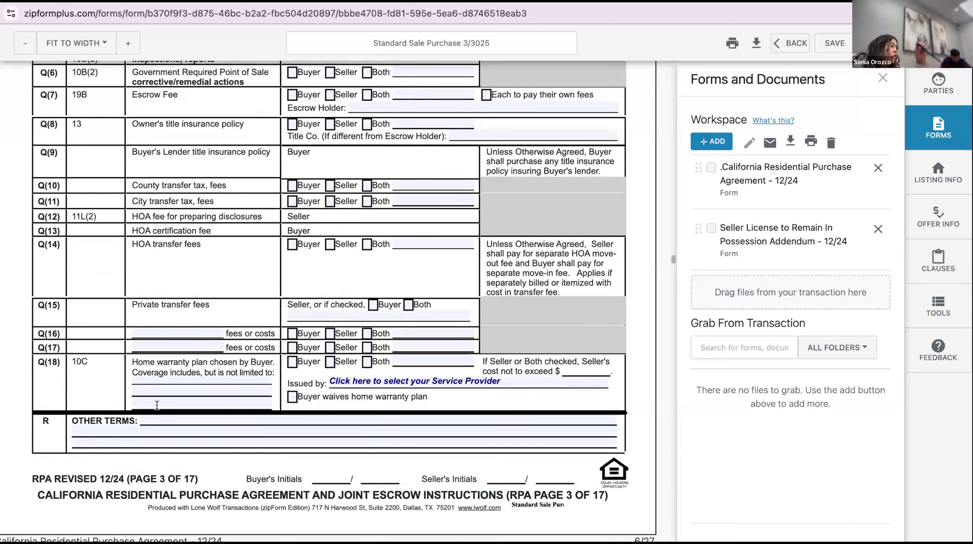
scroll(169, 322, "up", 8)
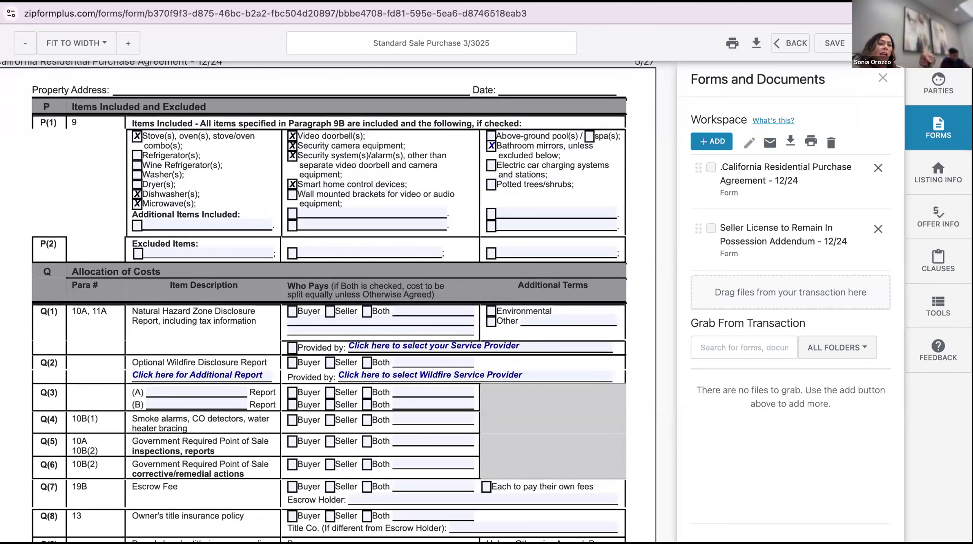
scroll(329, 300, "down", 1)
scroll(174, 368, "down", 10)
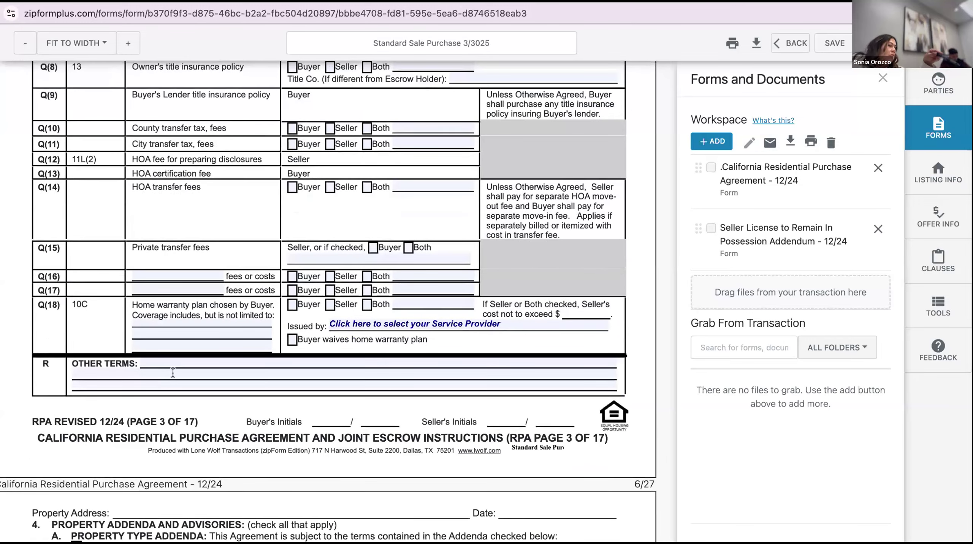
scroll(174, 364, "up", 11)
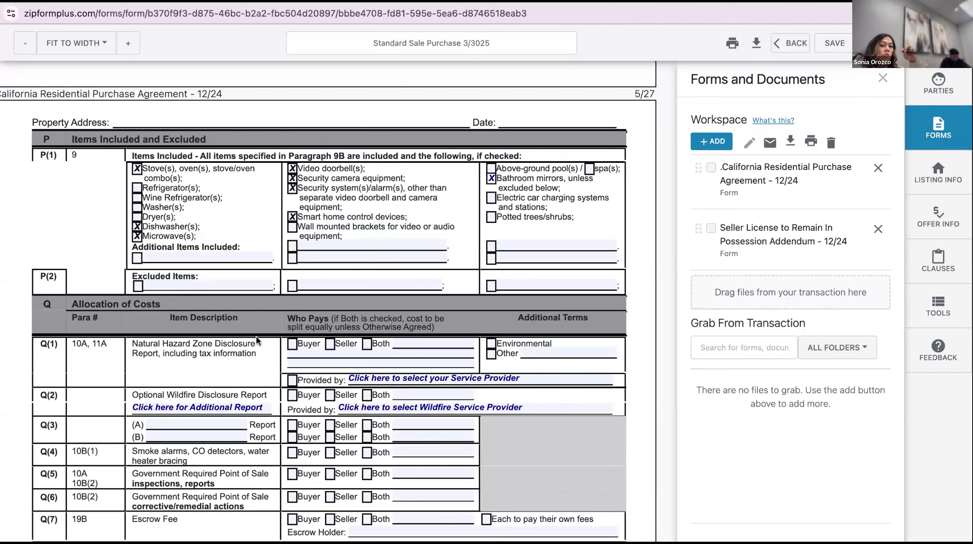
Make the seller pay the Q(1) hazard report and choose SnapNHD as provider for Q(1) and Q(2)
left_click(329, 335)
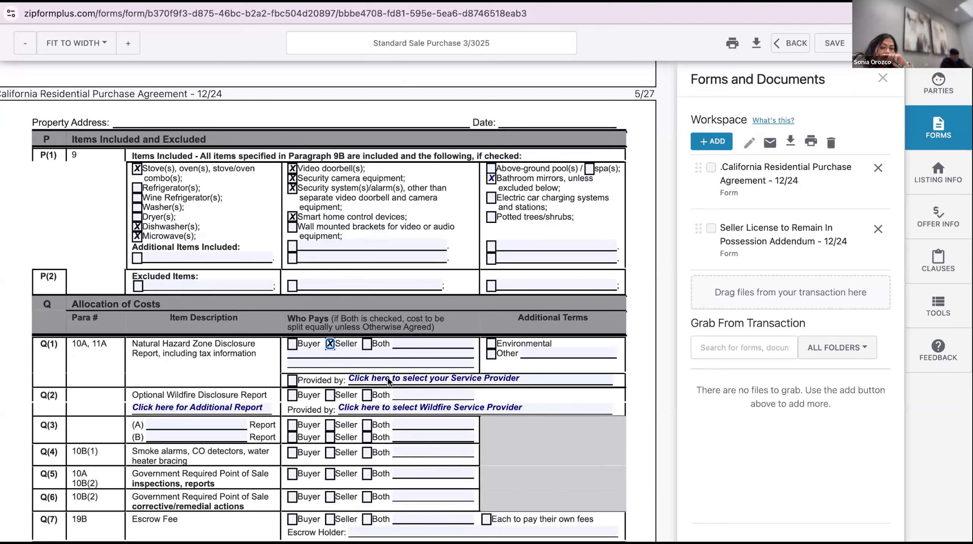
left_click(397, 363)
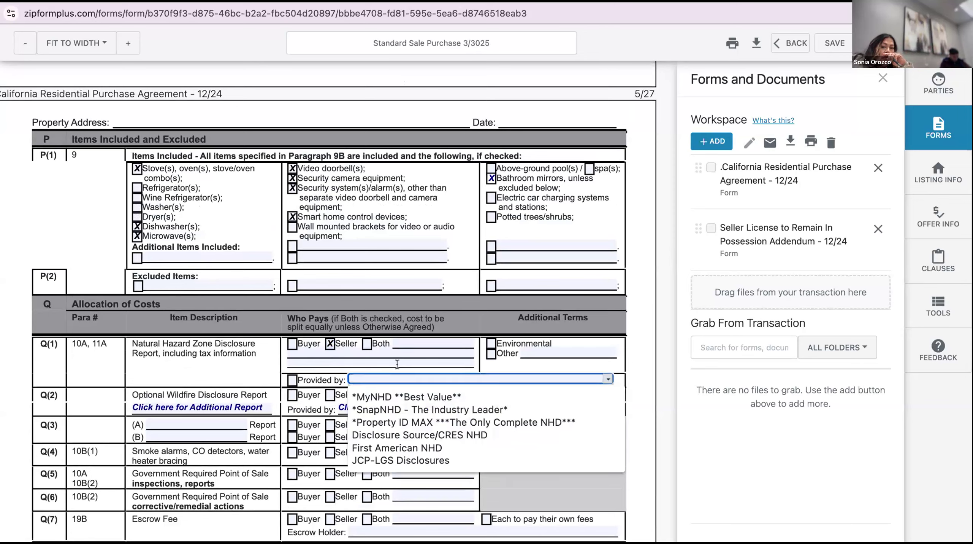
left_click(396, 409)
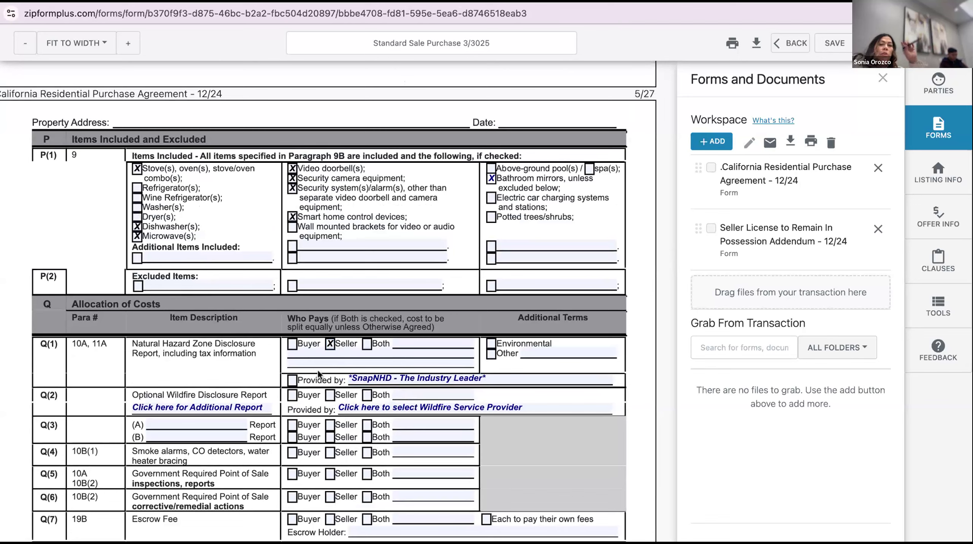
left_click(295, 377)
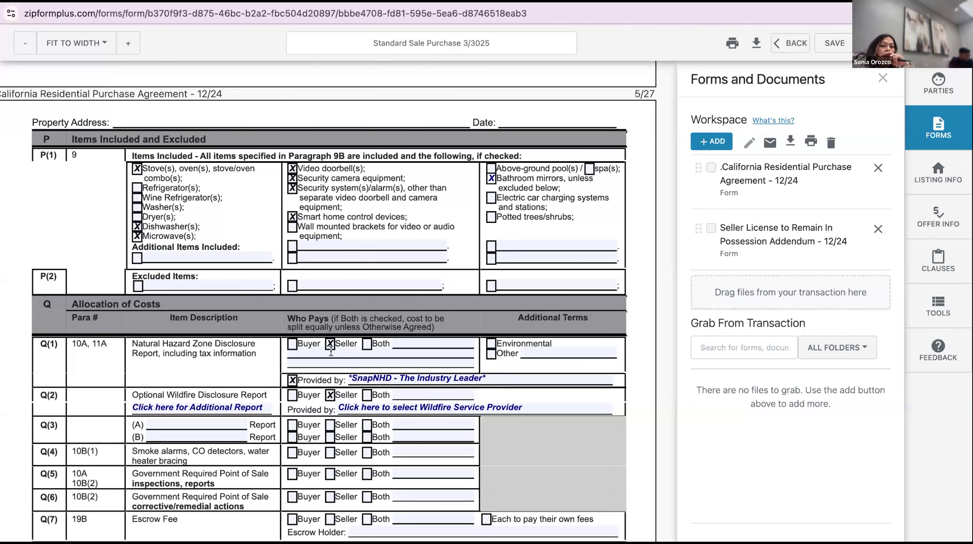
left_click(416, 406)
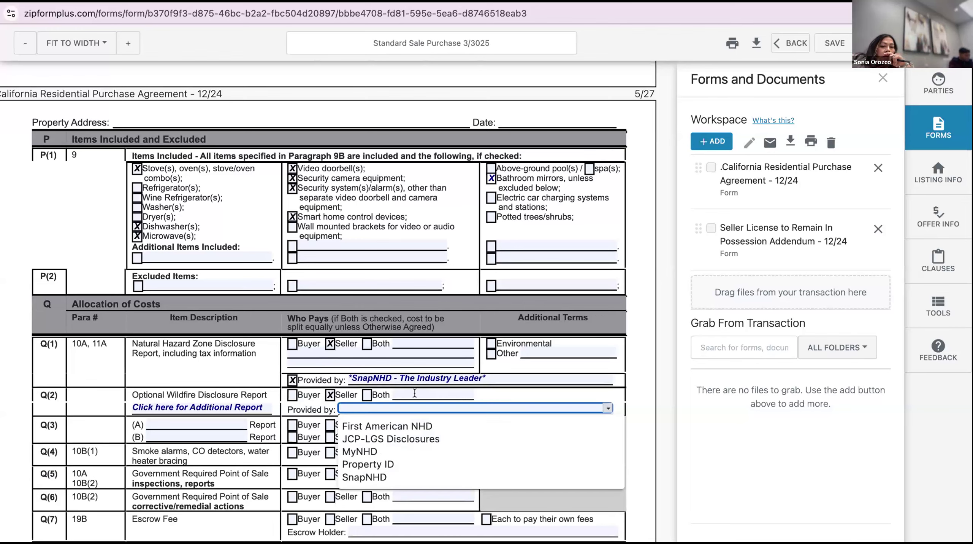
key("Return")
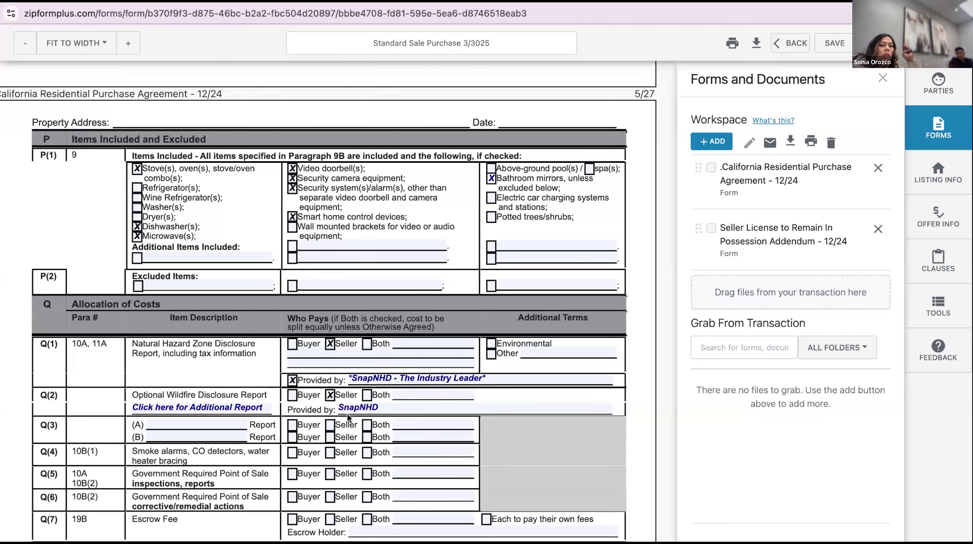
Enter 'Termite Report & Sec 1 Clearance' in Q(3)(A) and make the seller pay for it
left_click(211, 424)
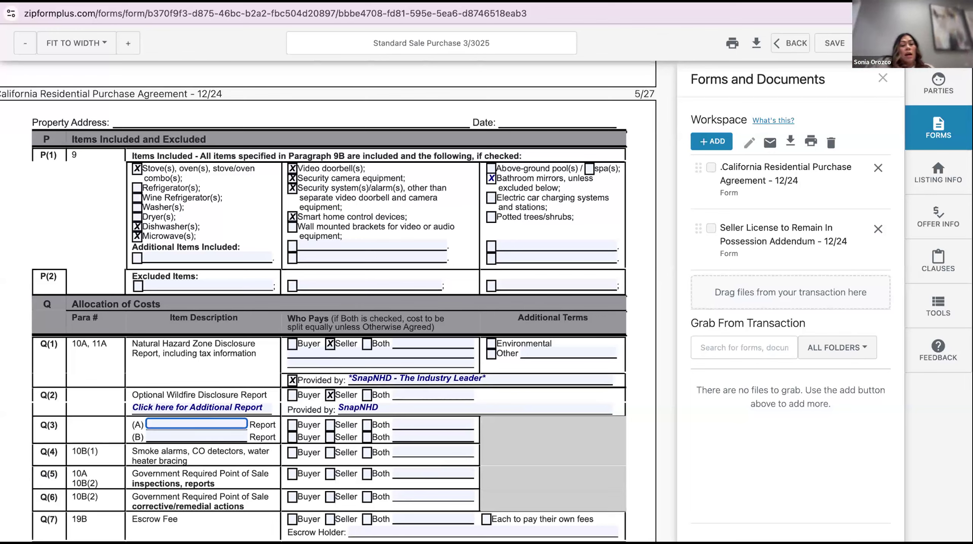
type("Ter")
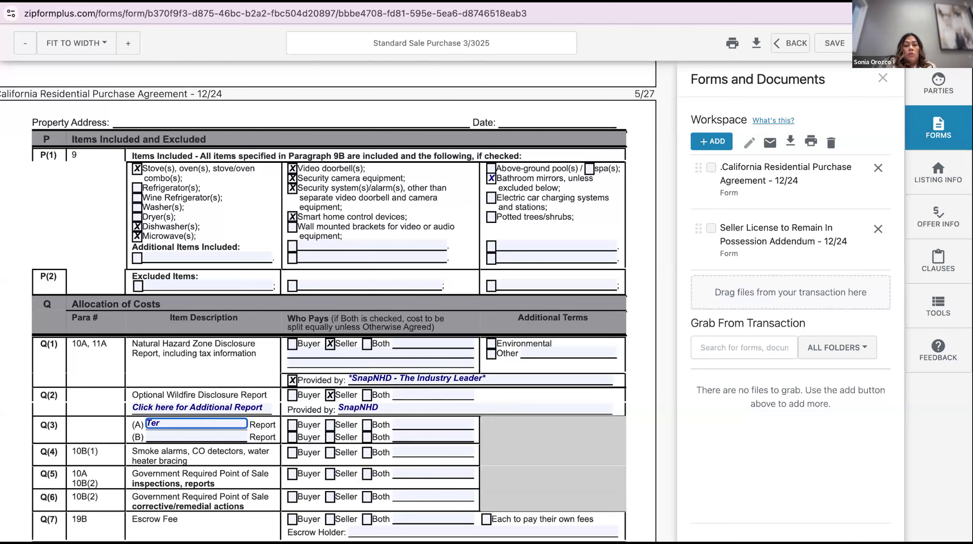
type("mite Rep")
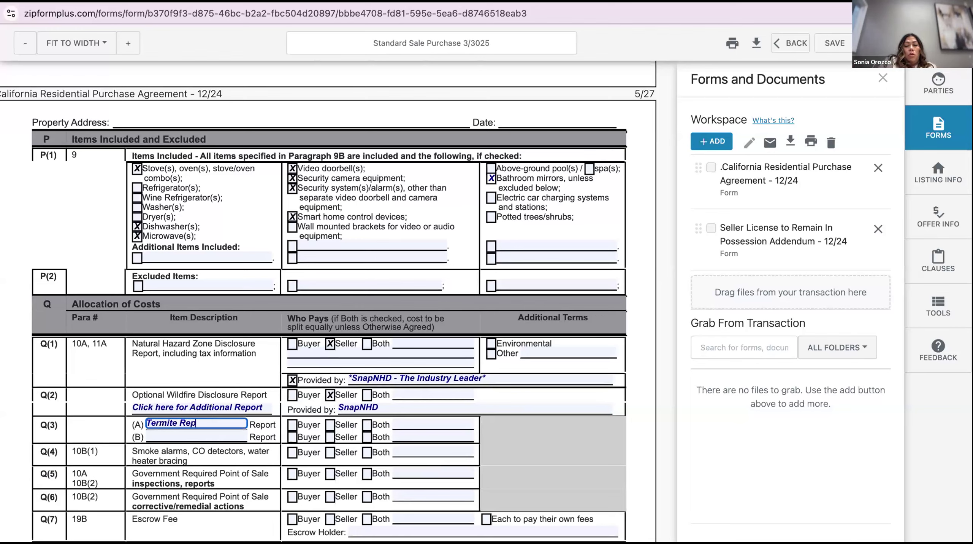
type("ort & Sec 1 Clearance")
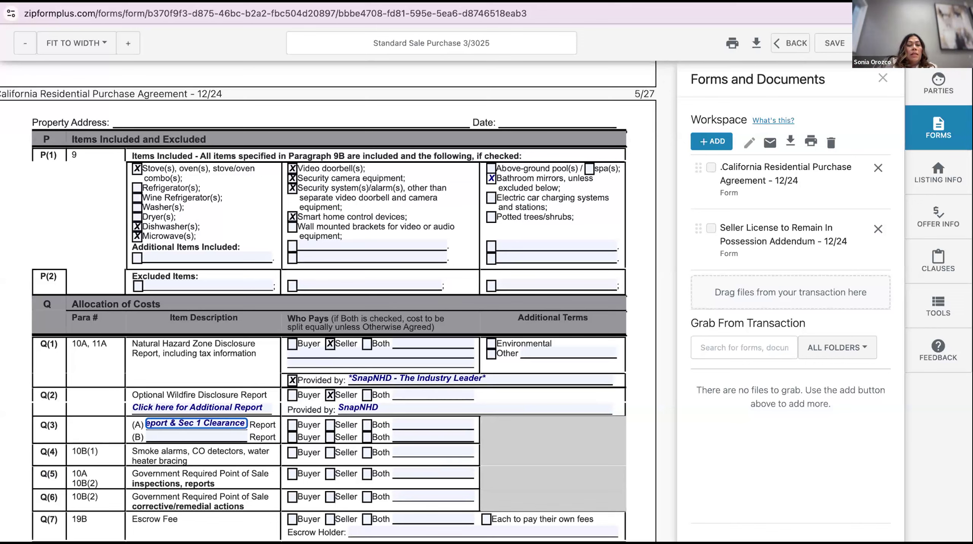
left_click(236, 371)
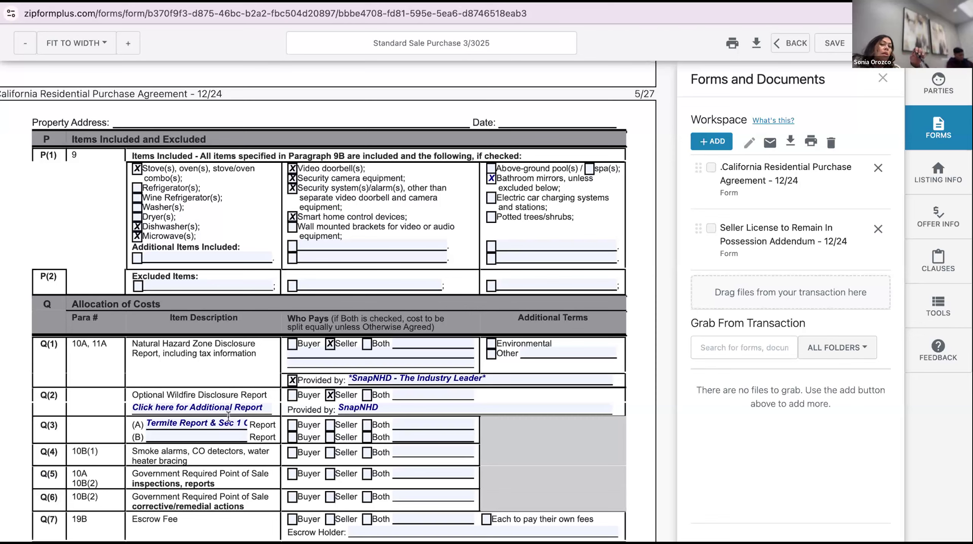
left_click(330, 424)
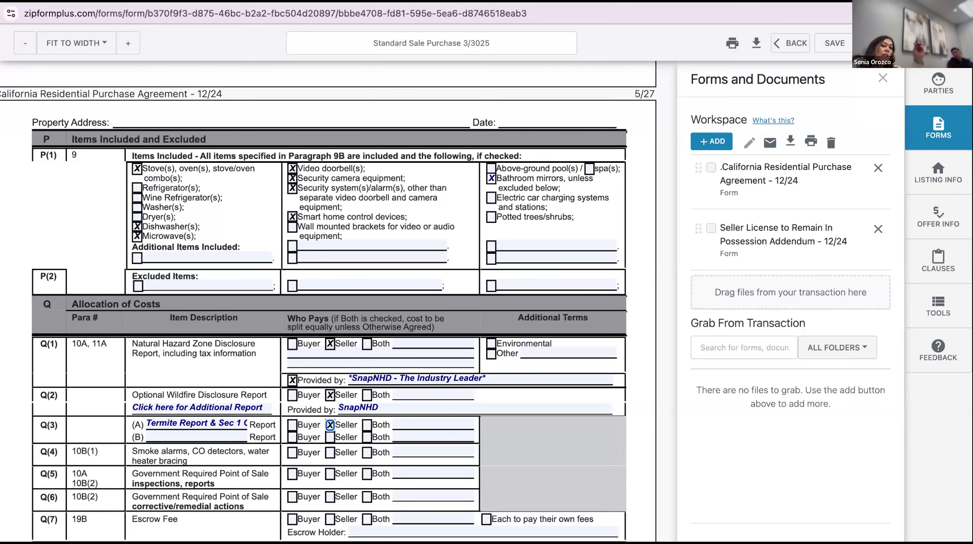
Make the seller pay for the Q(4) smoke alarms, CO detectors and water heater bracing
scroll(329, 301, "down", 2)
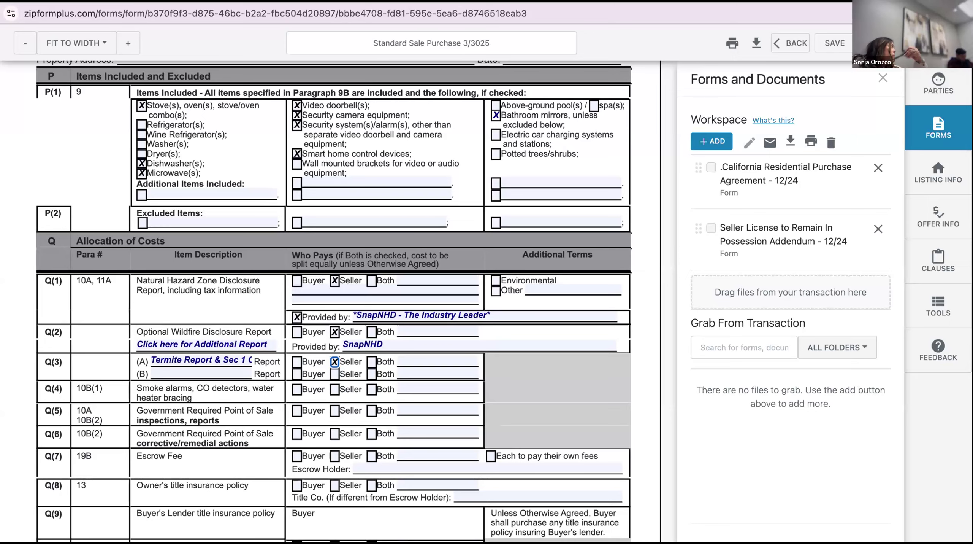
scroll(207, 329, "down", 1)
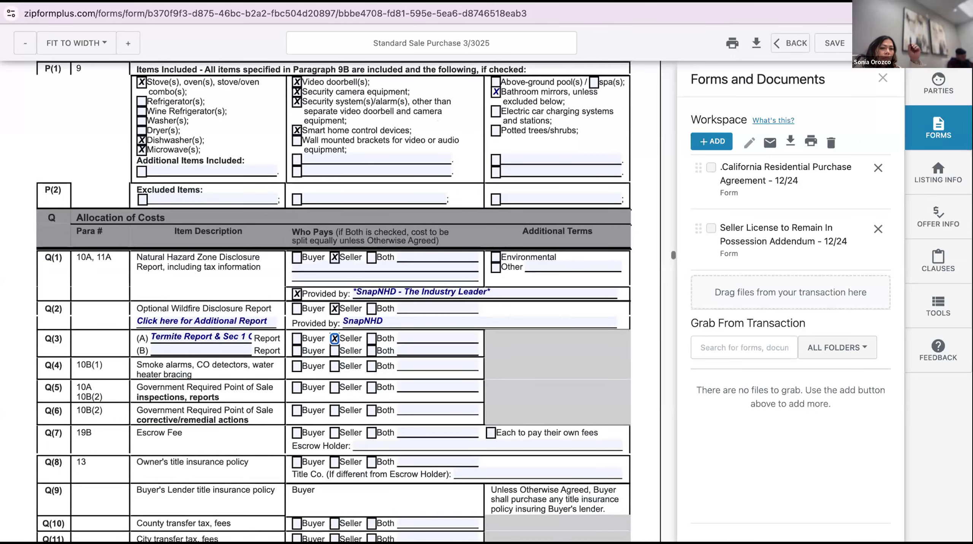
scroll(207, 328, "down", 1)
left_click(334, 339)
scroll(325, 349, "down", 1)
scroll(325, 350, "down", 1)
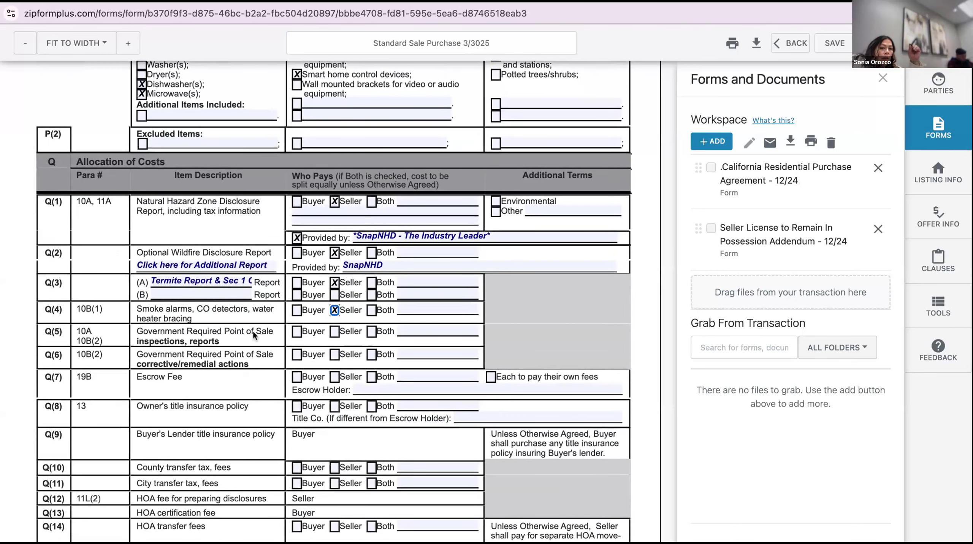
scroll(334, 301, "down", 4)
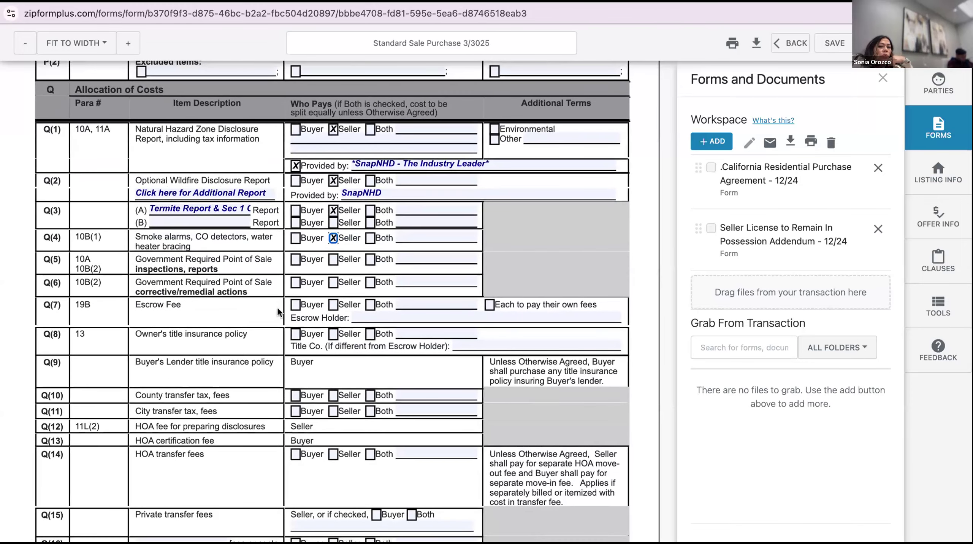
Mark Q(7) escrow fees as each paying their own, with Escrow Holder 'SELLERS CHOICE OR LEGACY FIRST ESCROW'
left_click(490, 303)
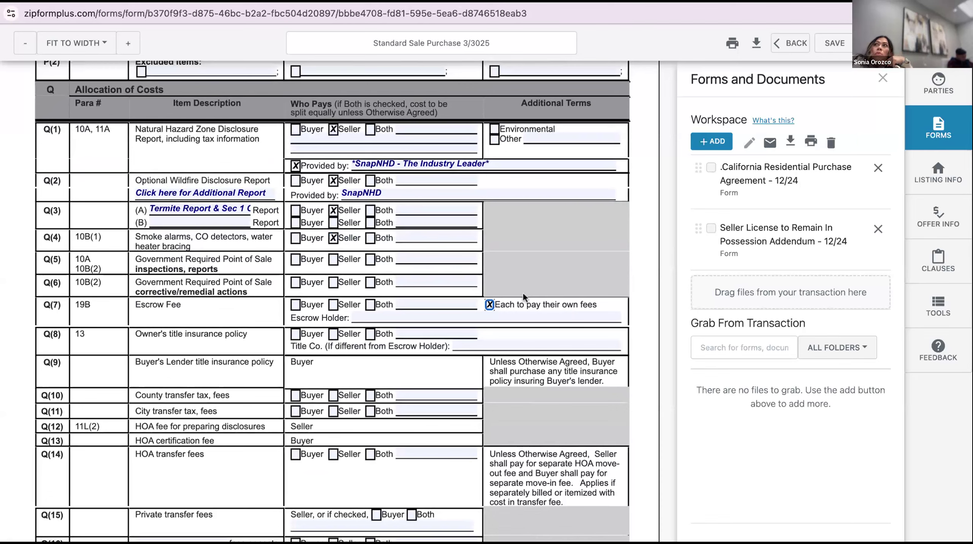
left_click(513, 312)
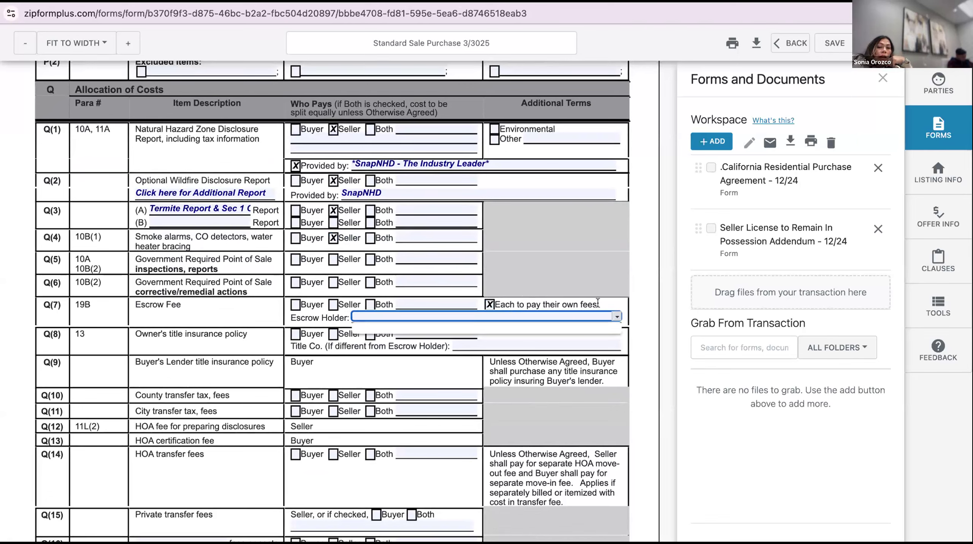
left_click(618, 315)
left_click(620, 313)
left_click(619, 313)
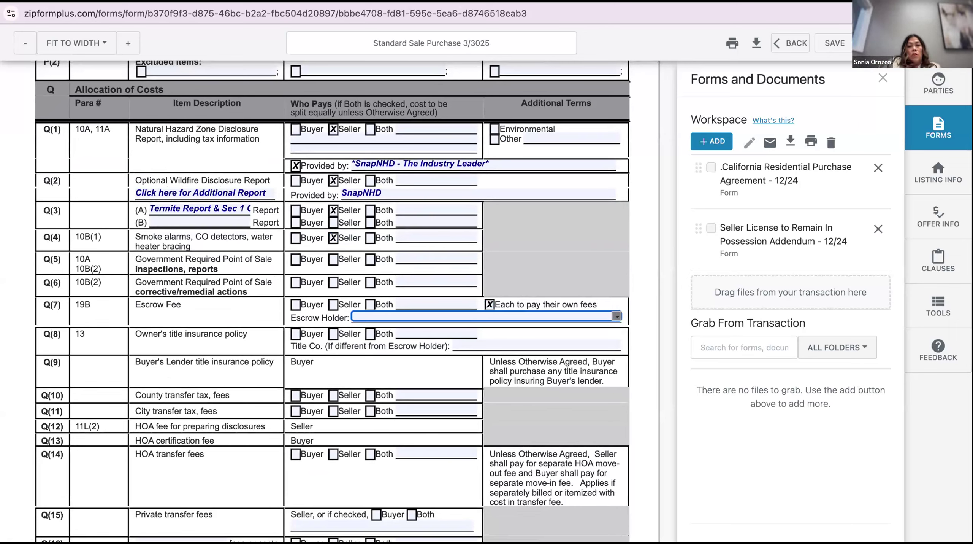
left_click(521, 308)
left_click(521, 309)
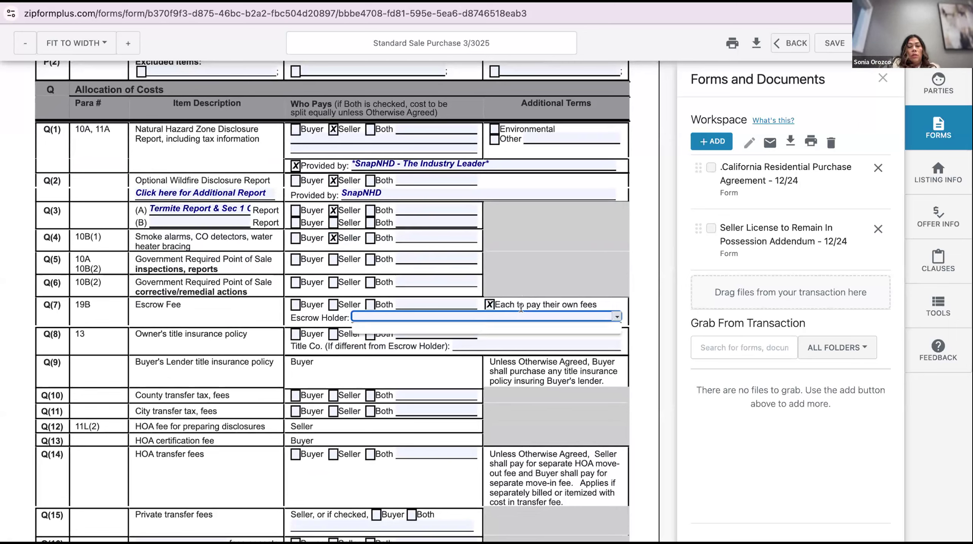
type("SELLER")
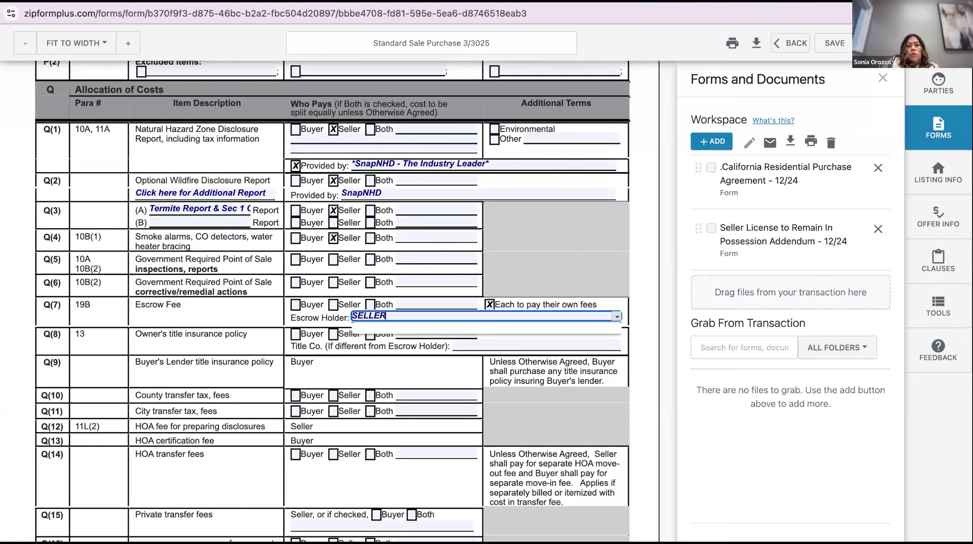
type("S CJOICE")
key("BackSpace")
key("BackSpace")
key("BackSpace")
type("HOICE OR LEGACY FIRST ESCROW")
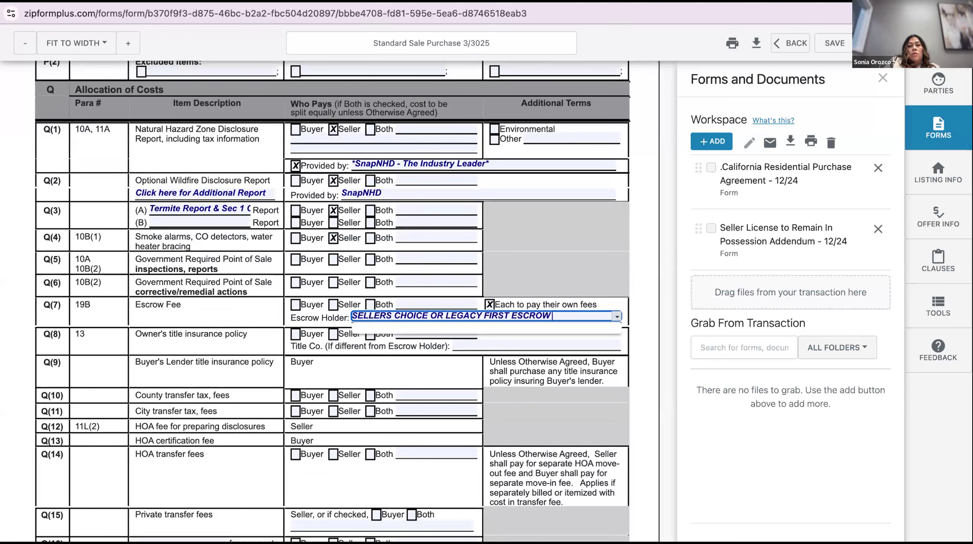
left_click(325, 307)
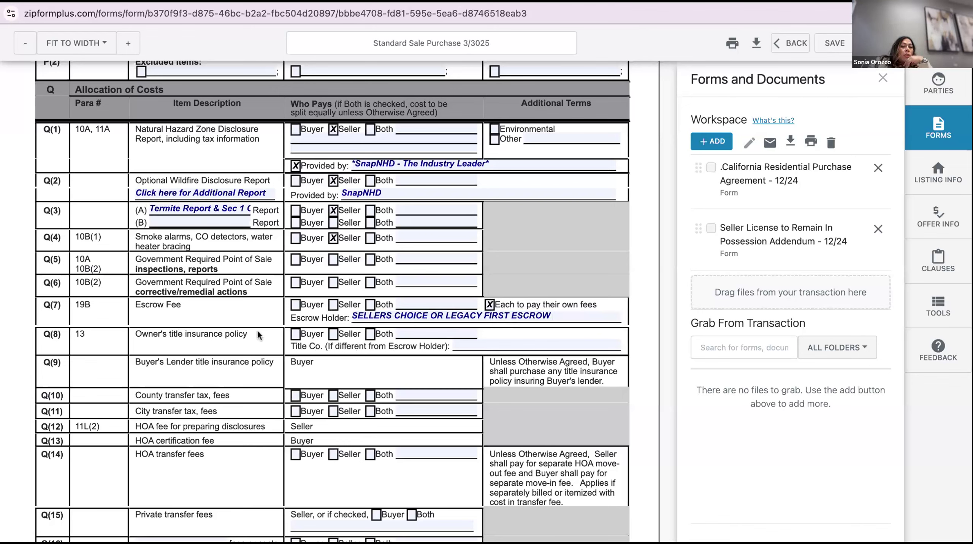
Make the seller pay the Q(8) owner's title policy, title company 'SELLERS CHOICE OR SO CAL TITLE'
left_click(334, 332)
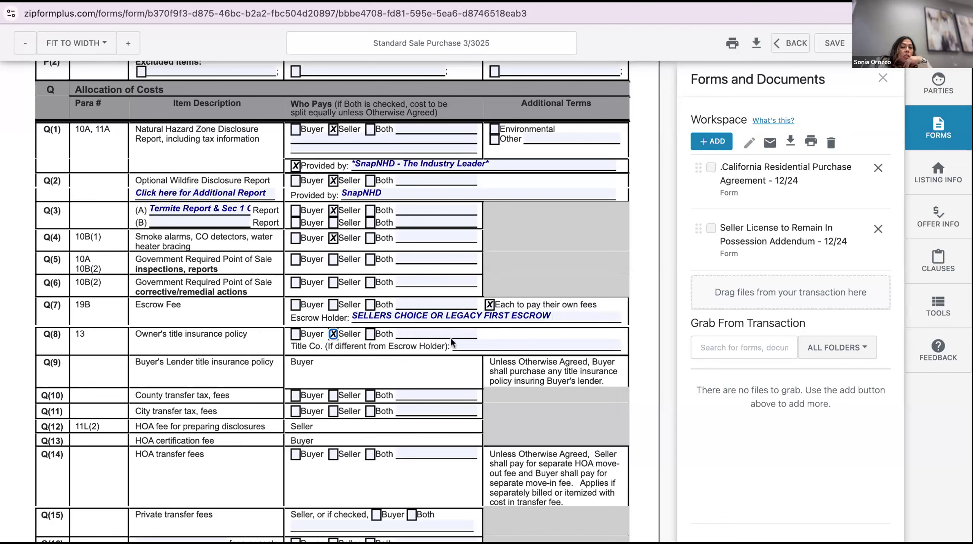
key("Tab")
type("SE")
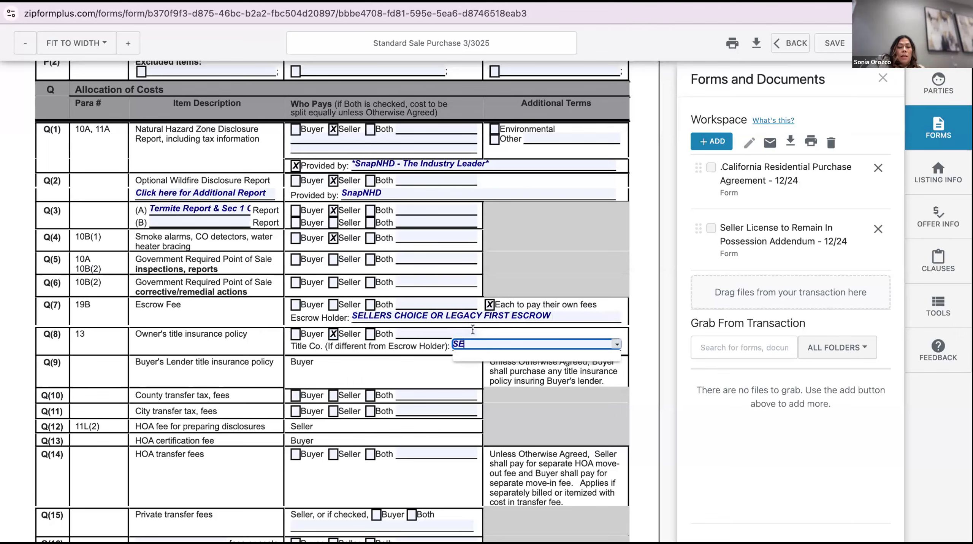
type("LLERS CHOIE O")
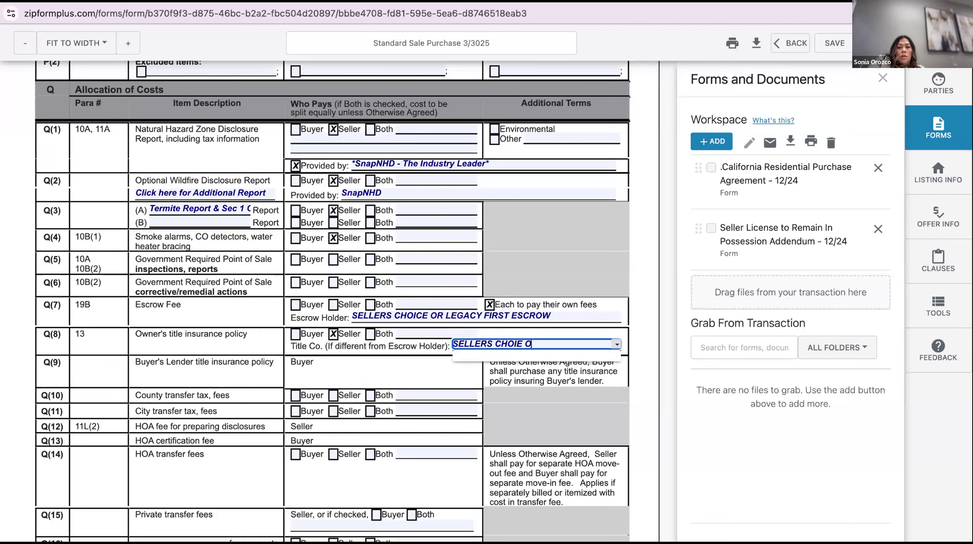
key("BackSpace")
key("BackSpace")
key("BackSpace")
type("CE OR S")
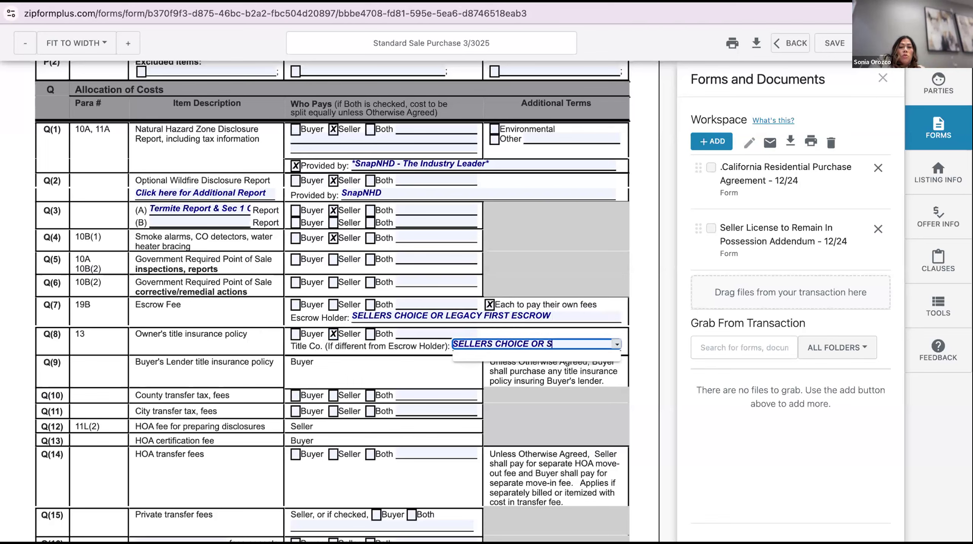
type("O CAL TITLE")
left_click(411, 338)
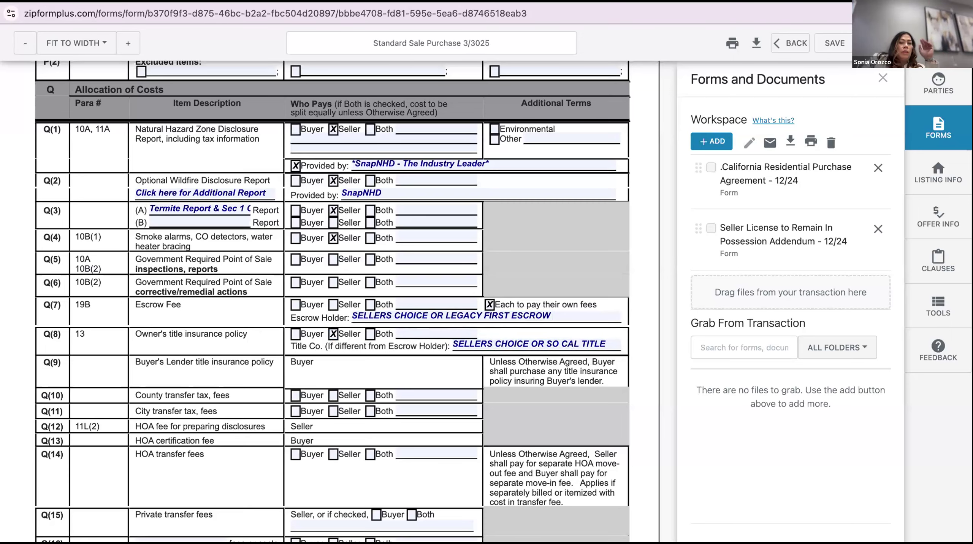
Make the seller pay the county and city transfer taxes and HOA transfer fees
scroll(348, 387, "down", 2)
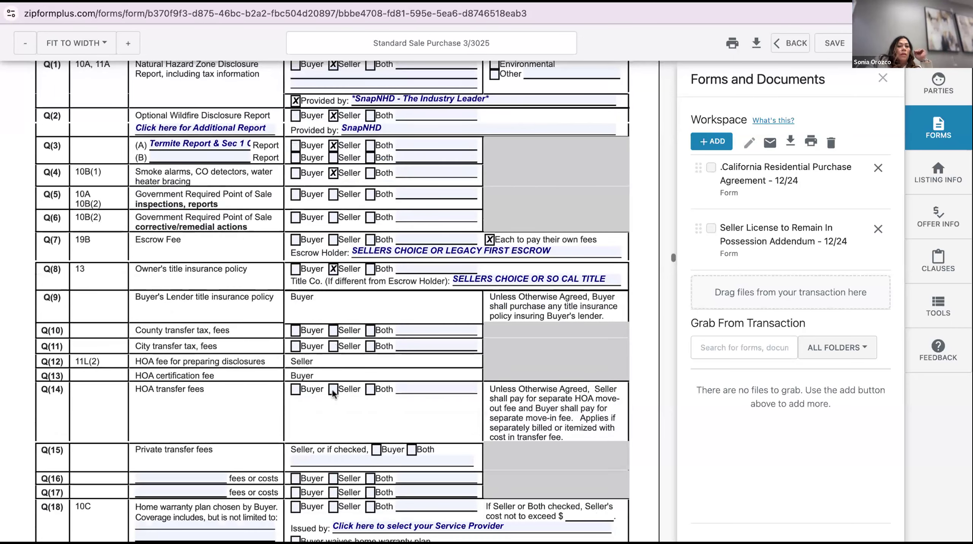
scroll(332, 389, "down", 1)
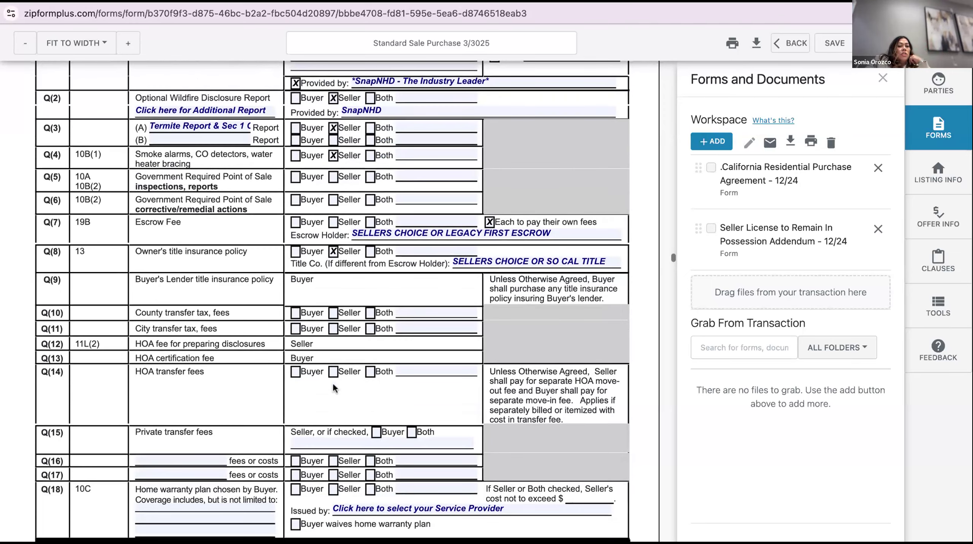
left_click(334, 312)
left_click(335, 328)
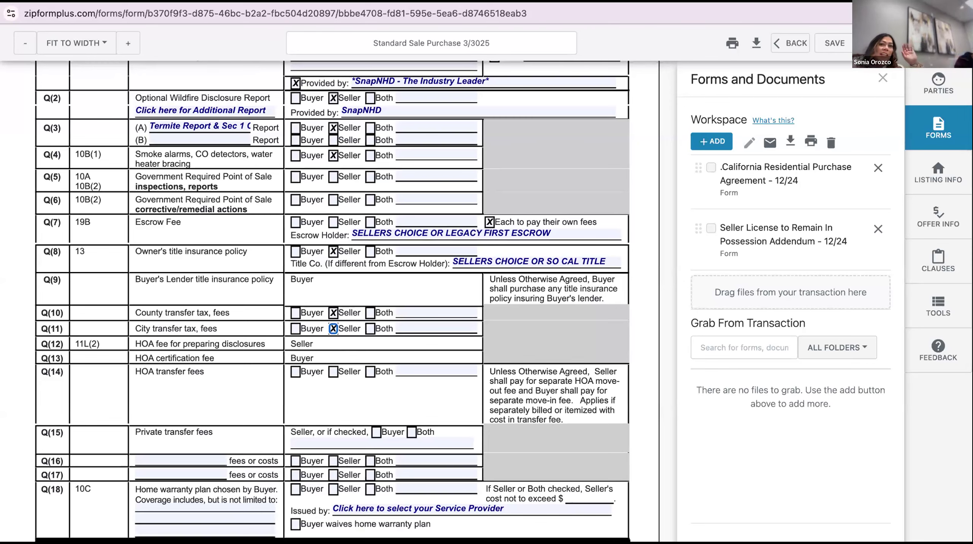
scroll(335, 339, "down", 1)
left_click(333, 336)
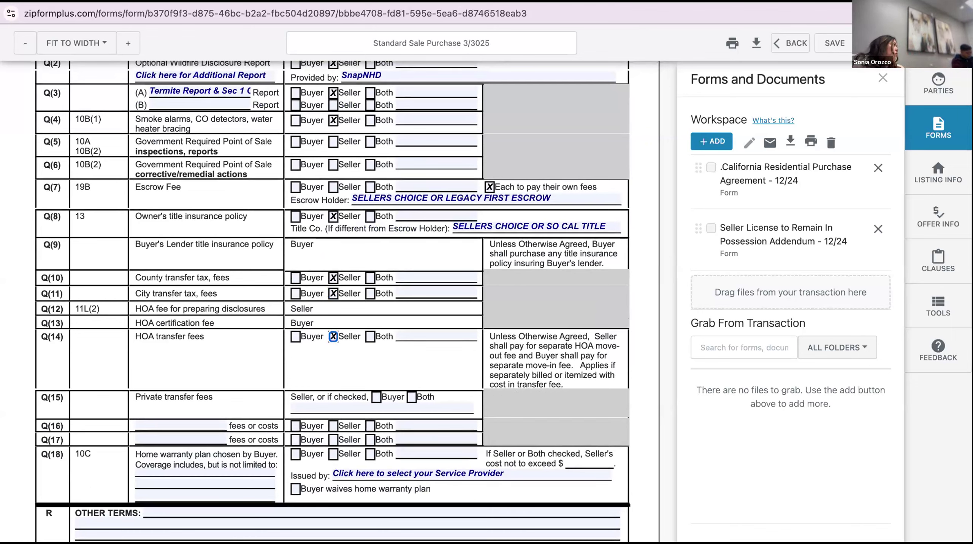
scroll(333, 301, "down", 2)
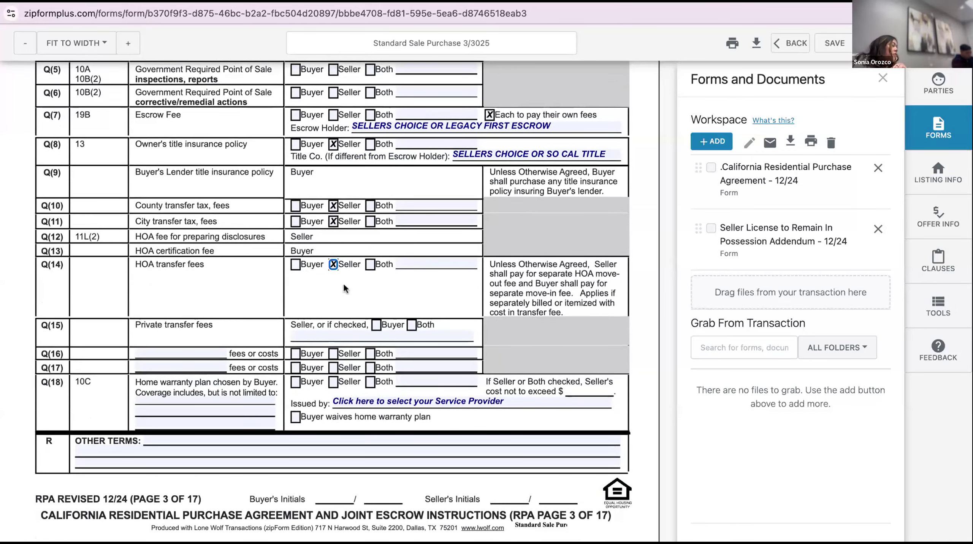
scroll(343, 285, "down", 2)
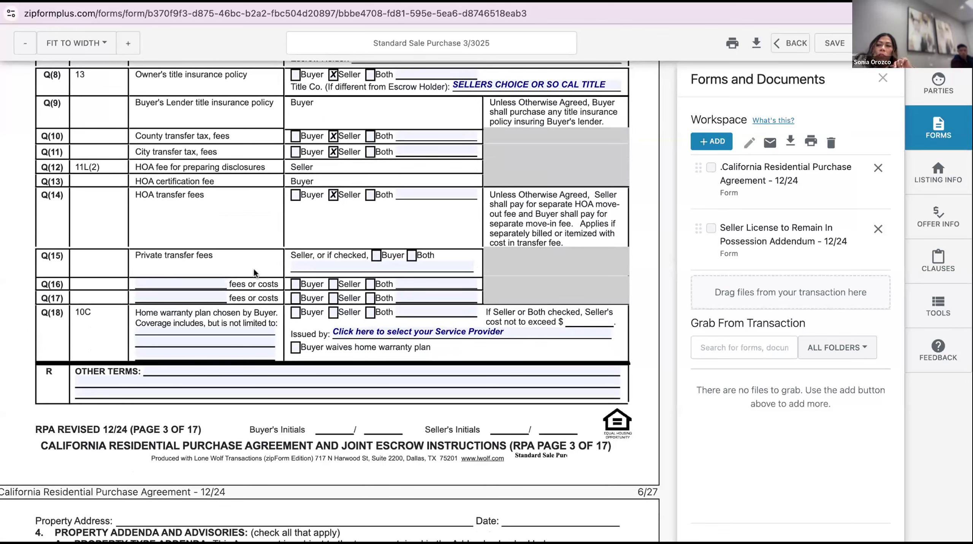
Add a buyer-paid Admin Fee $650 in Q(16) and make the Q(18) home warranty seller-paid
scroll(254, 272, "down", 1)
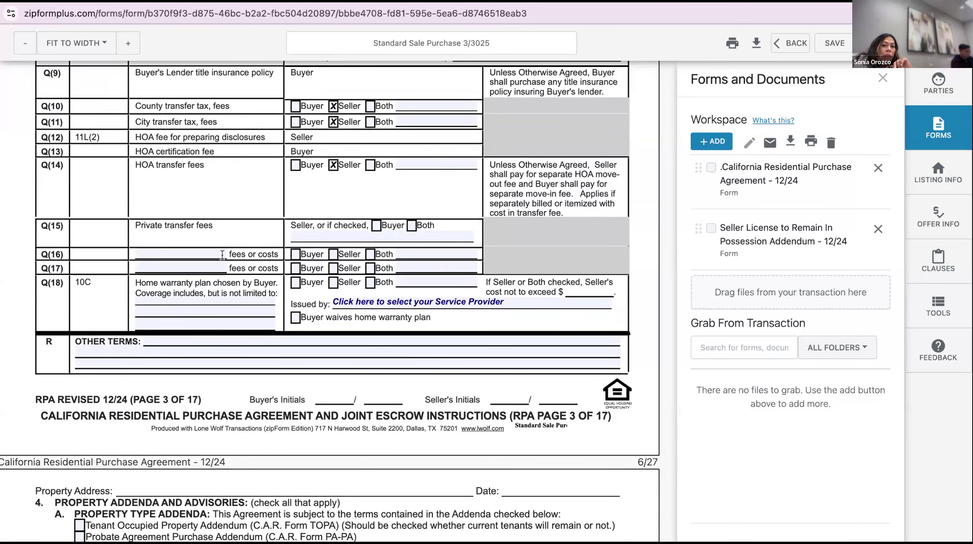
left_click(213, 250)
type("A")
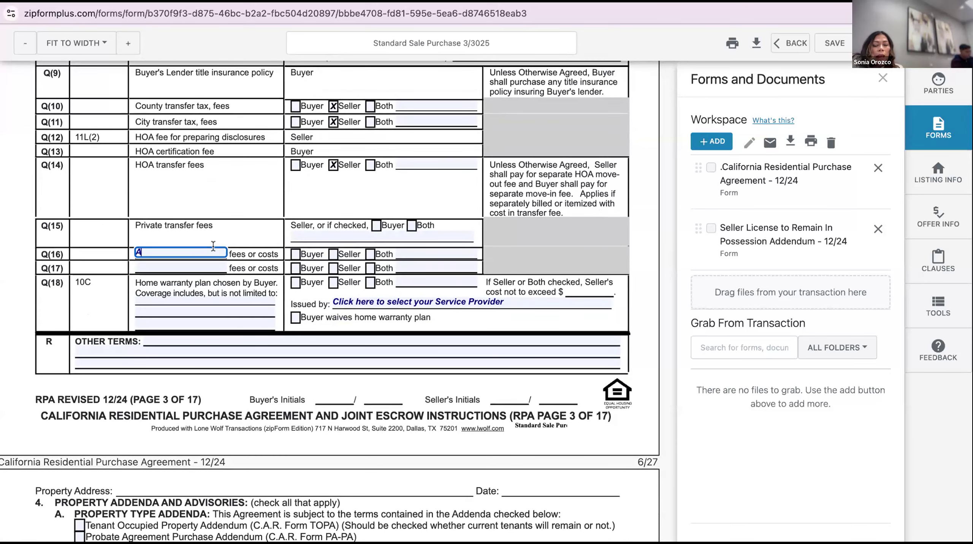
type("dmin Fee")
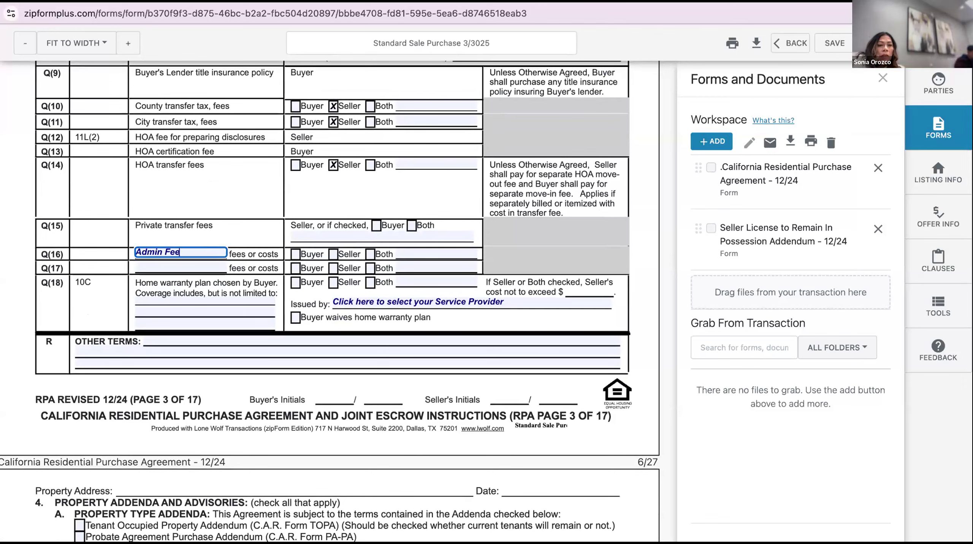
left_click(301, 249)
left_click(299, 252)
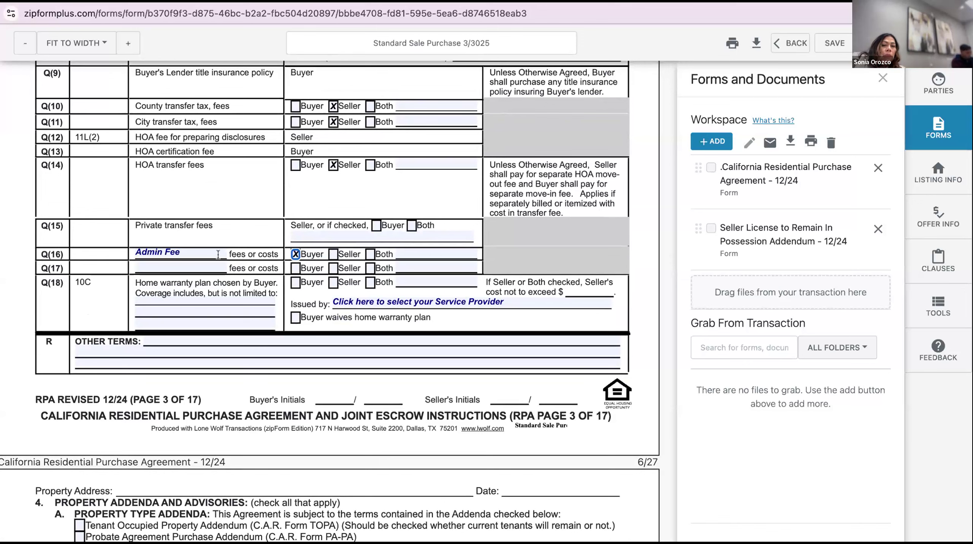
left_click(209, 246)
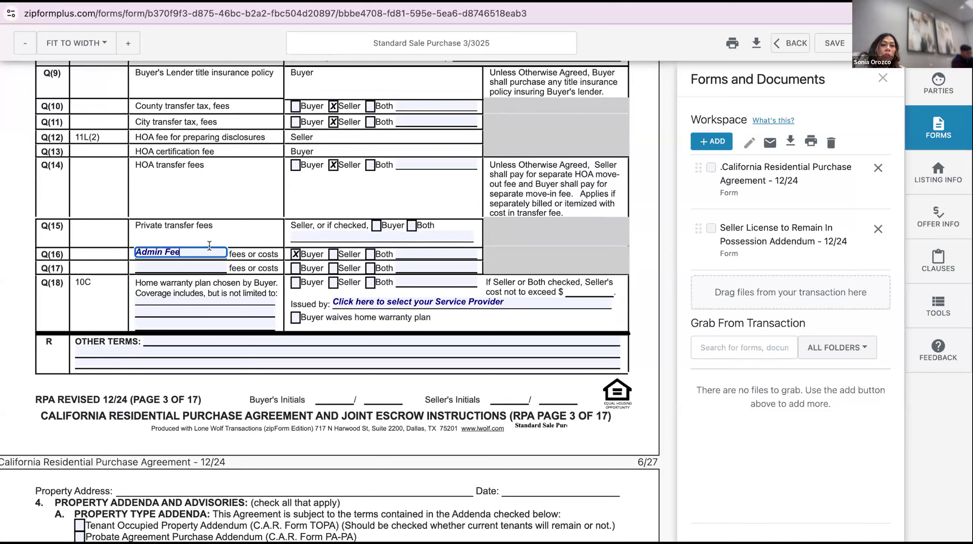
type("$")
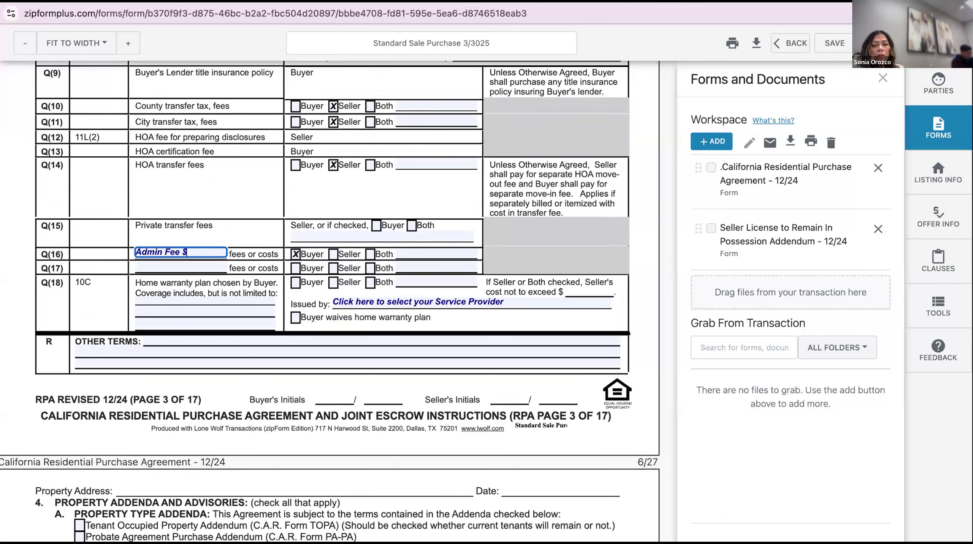
type("650")
left_click(219, 273)
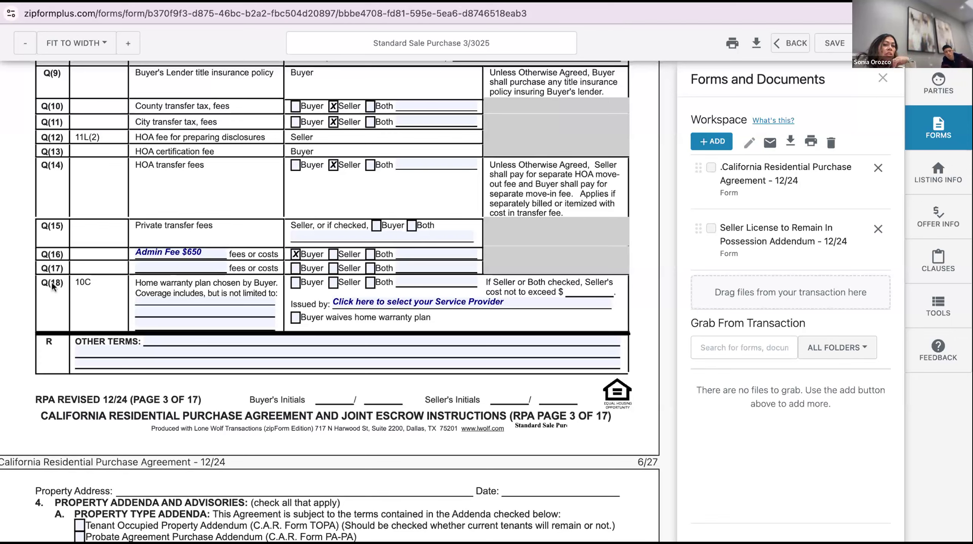
left_click(334, 282)
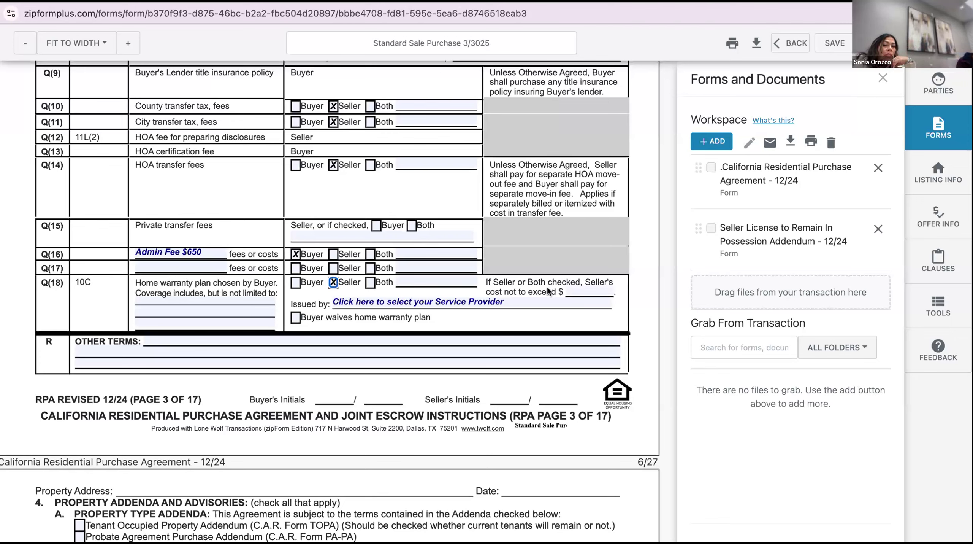
left_click(581, 279)
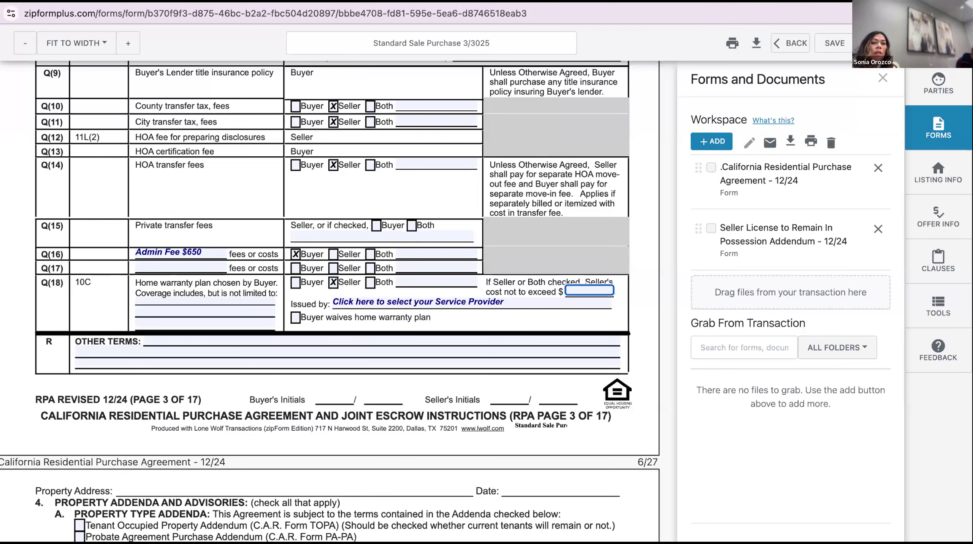
Choose Old Republic Home Protection as warranty provider with the seller's cost capped at $850.00
left_click(547, 299)
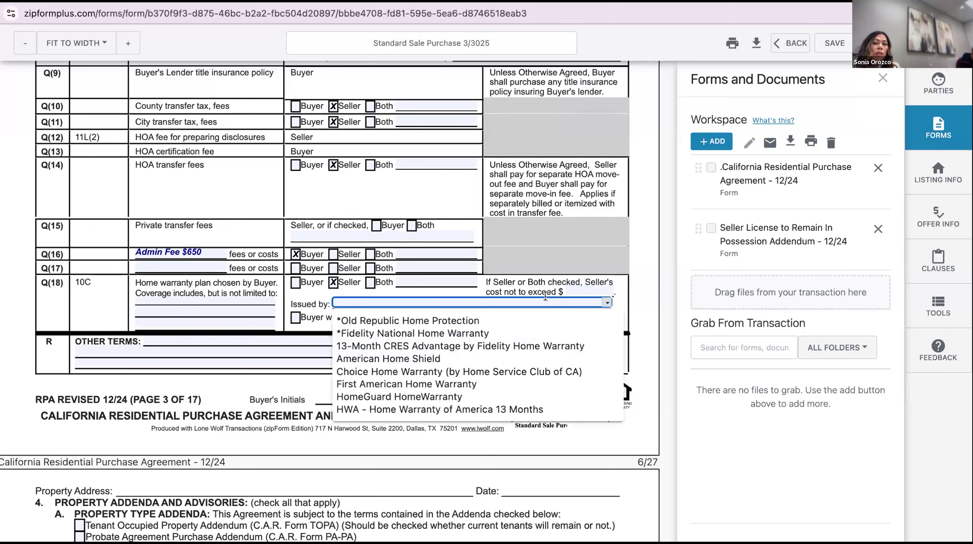
left_click(534, 319)
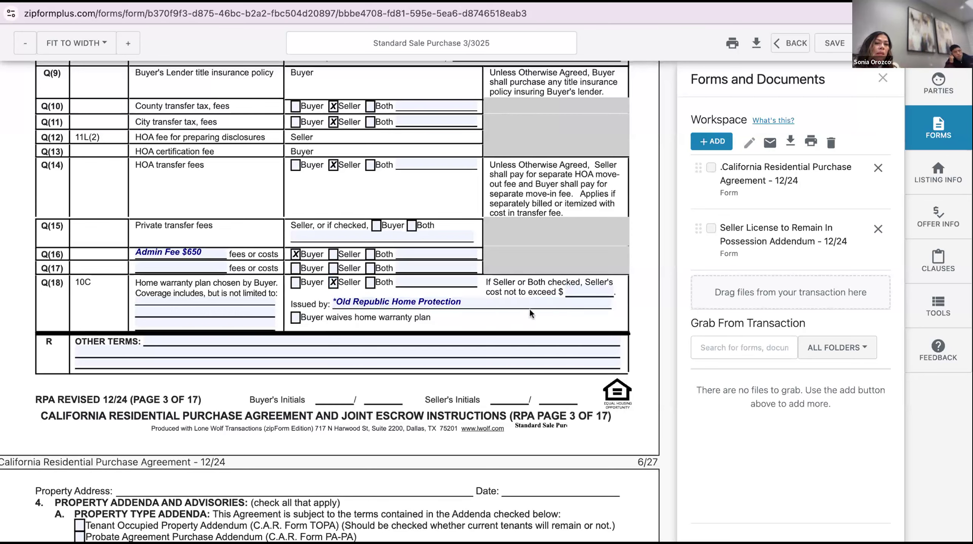
left_click(590, 282)
type("850")
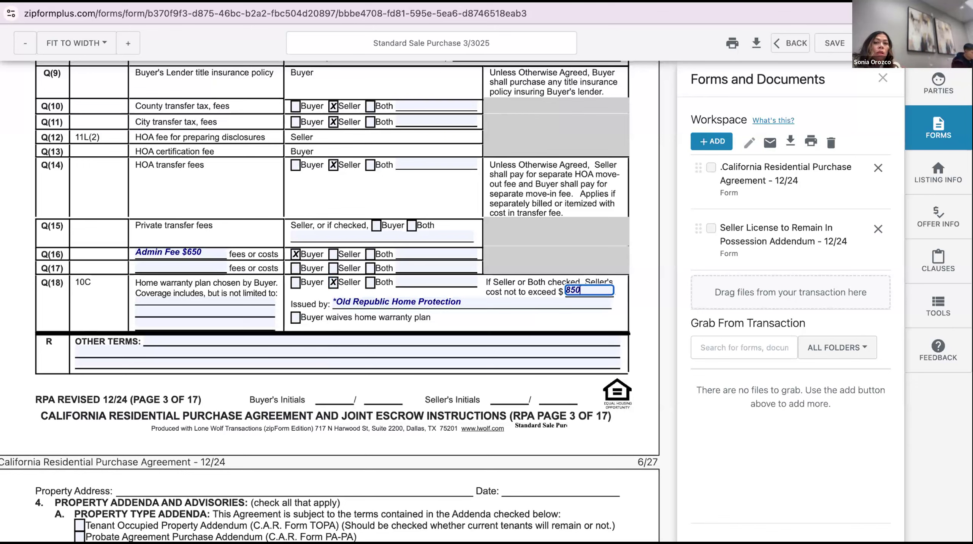
left_click(626, 286)
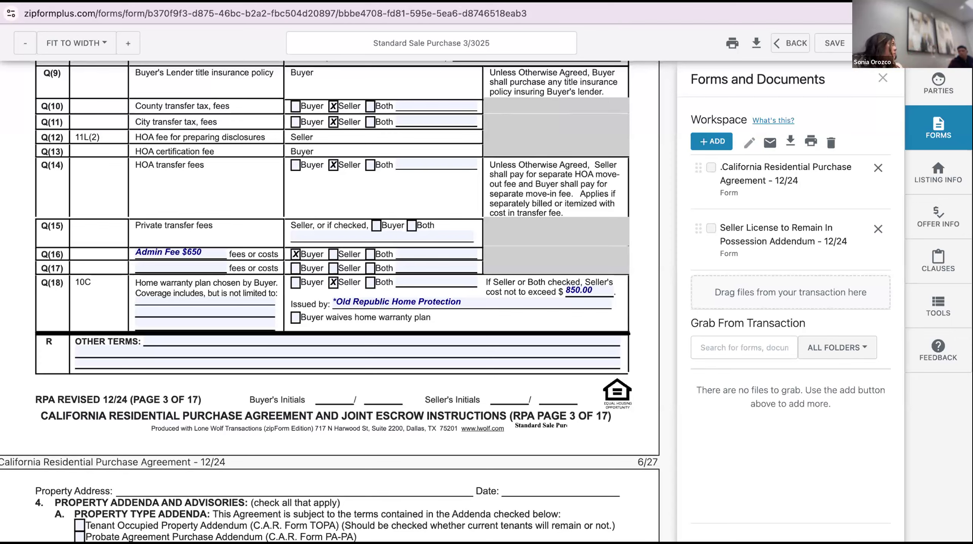
scroll(567, 272, "down", 1)
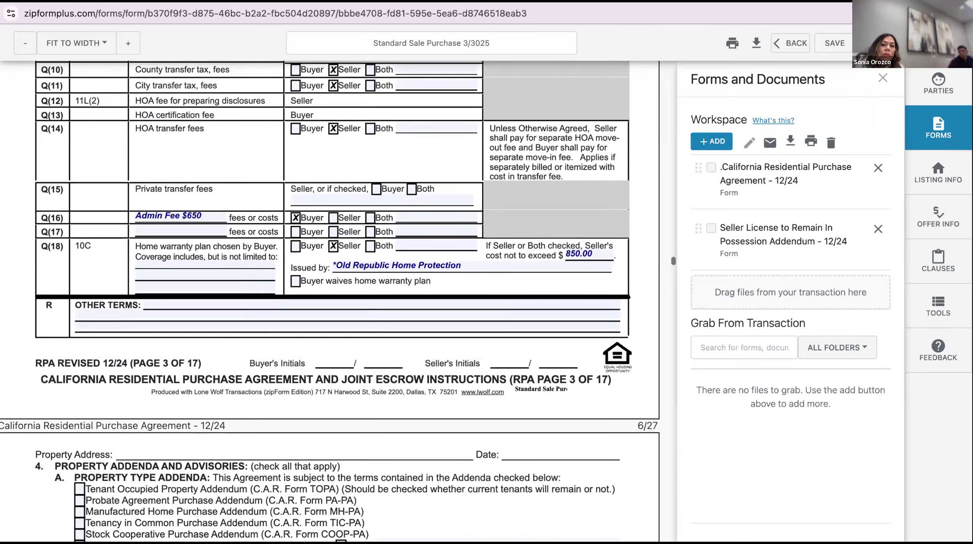
scroll(565, 275, "down", 2)
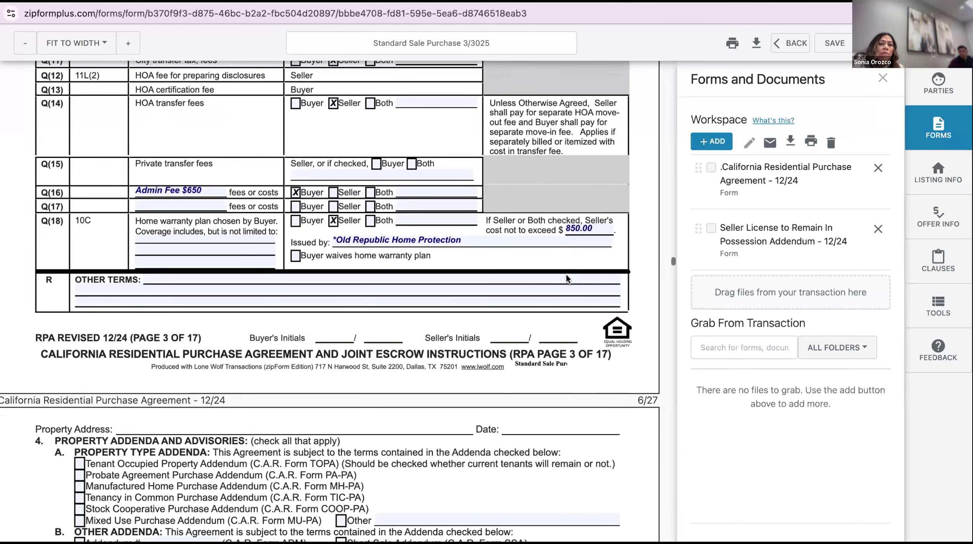
scroll(330, 300, "down", 2)
scroll(330, 300, "down", 2)
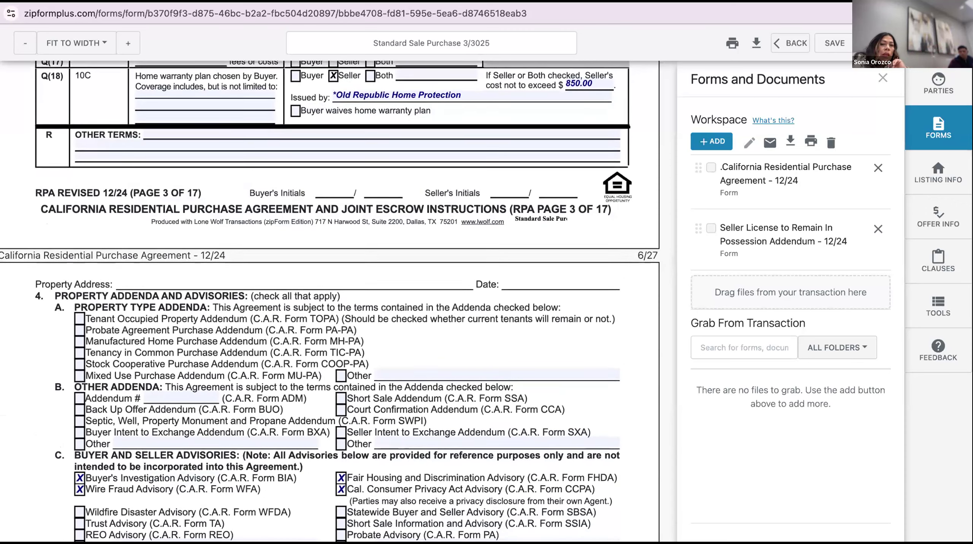
scroll(330, 301, "down", 2)
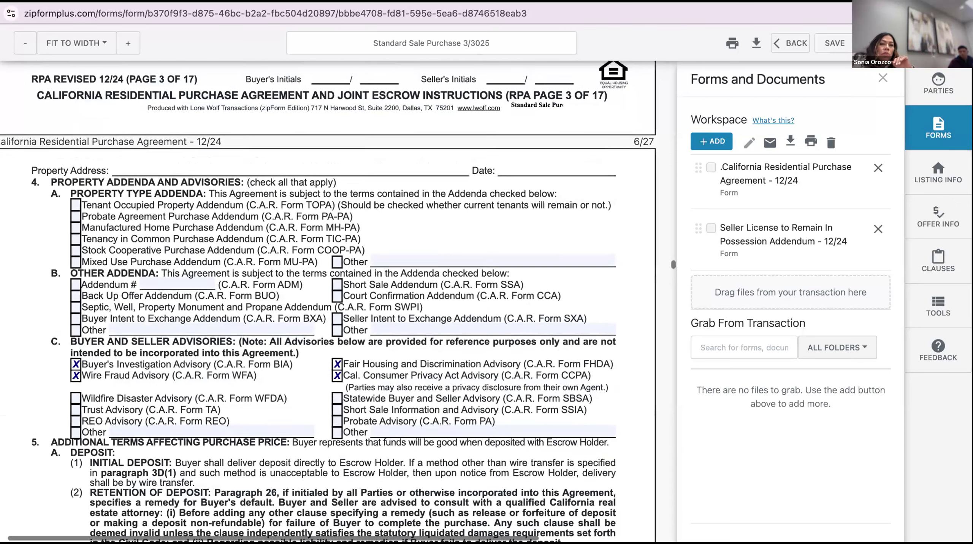
scroll(252, 268, "left", 1)
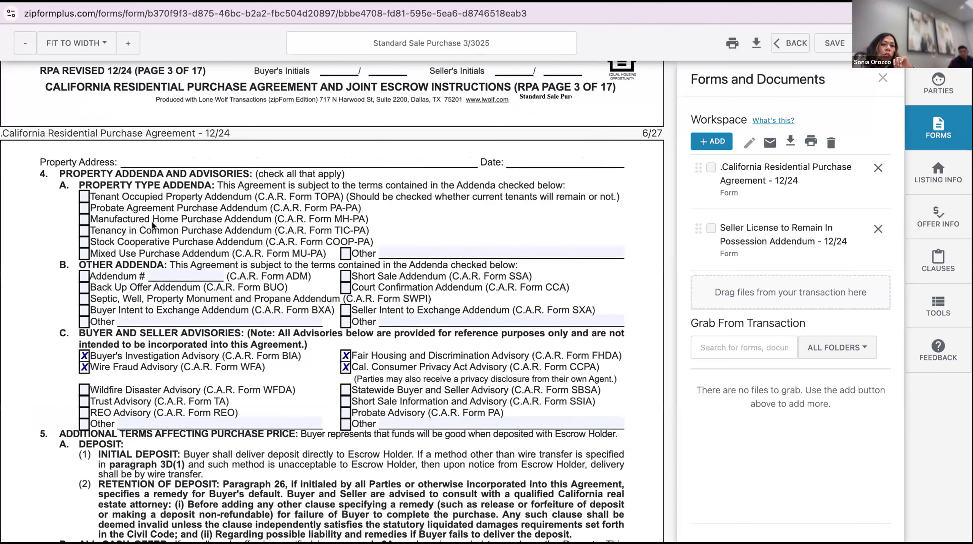
scroll(152, 225, "down", 1)
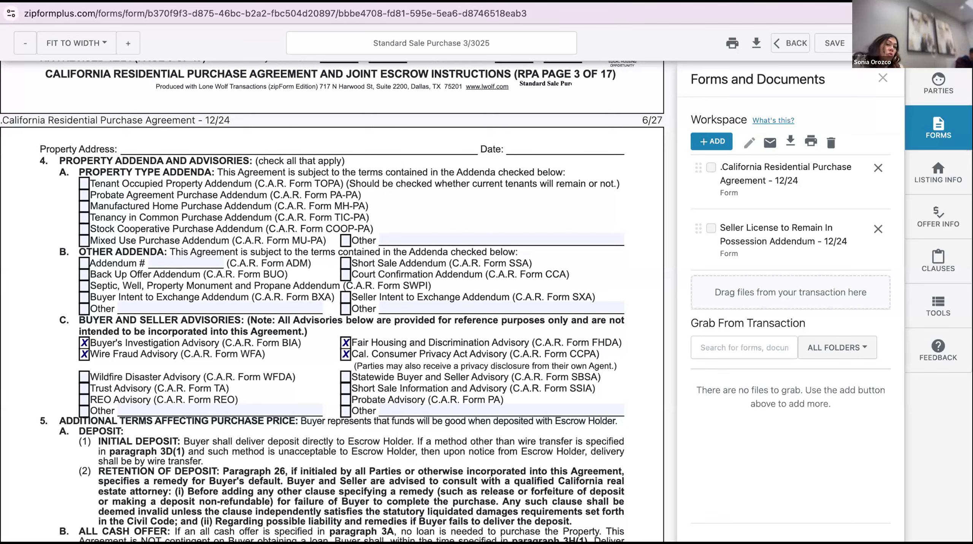
Attach the Septic, Well, Property Monument and Propane addendum and open it from the Workspace
left_click(84, 285)
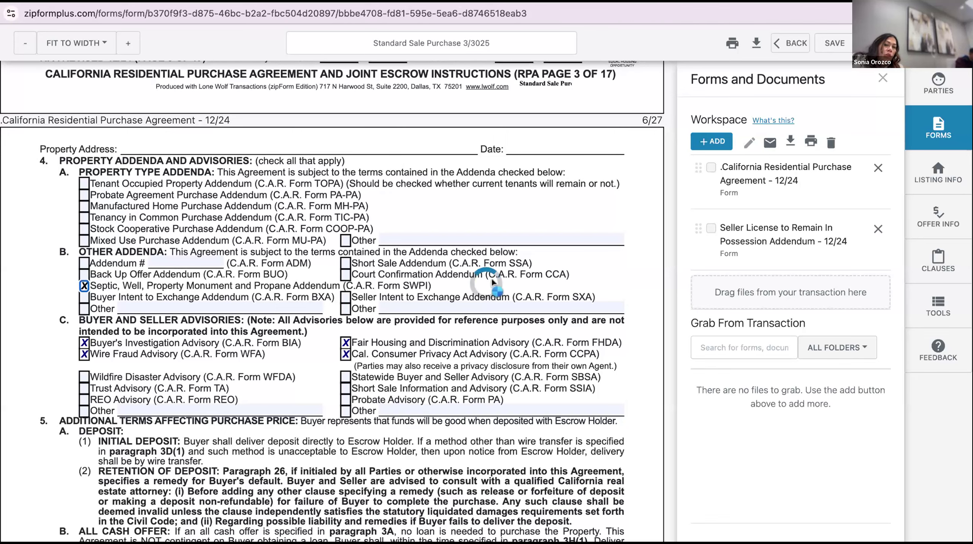
scroll(772, 256, "down", 2)
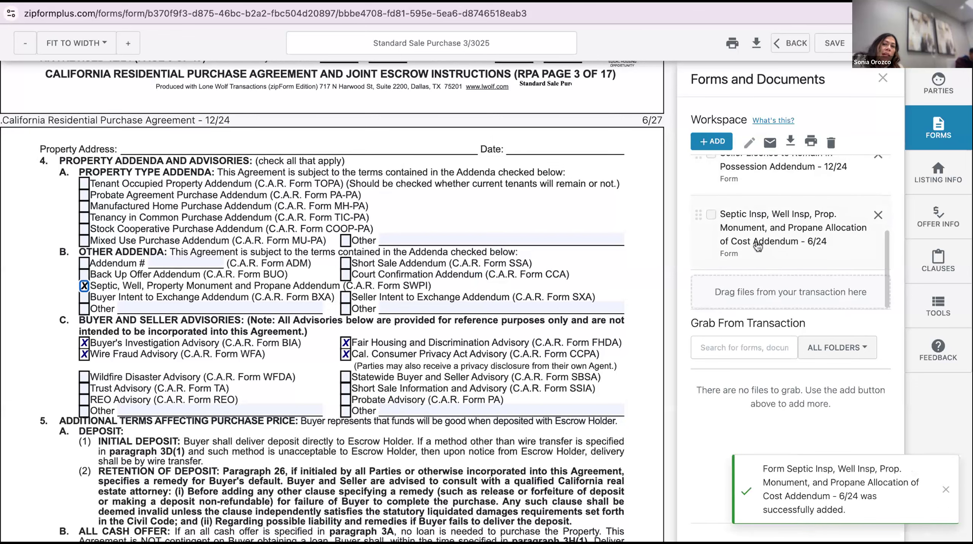
left_click(778, 233)
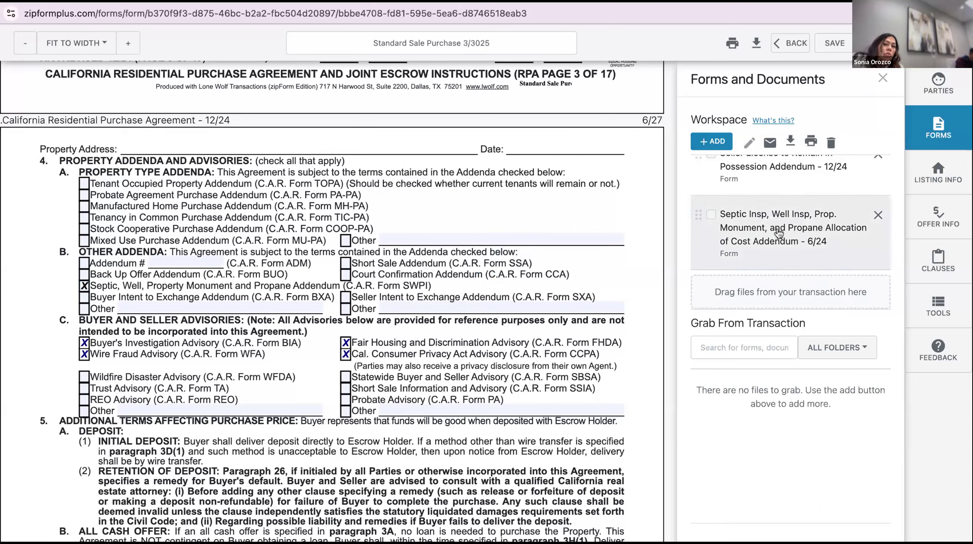
Mark Seller as paying for septic inspection, locating, pumping and certification in sections 1A–1D
scroll(356, 310, "down", 1)
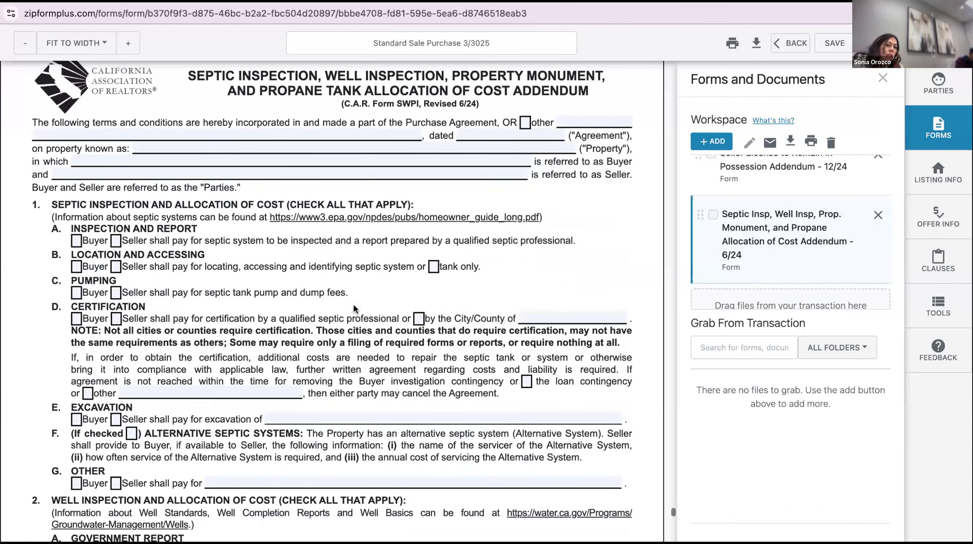
left_click(116, 240)
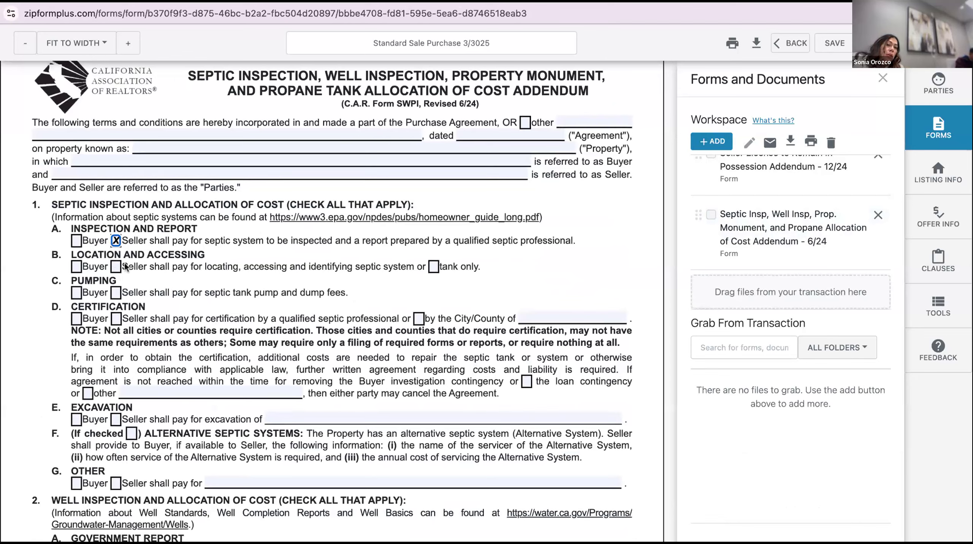
left_click(116, 266)
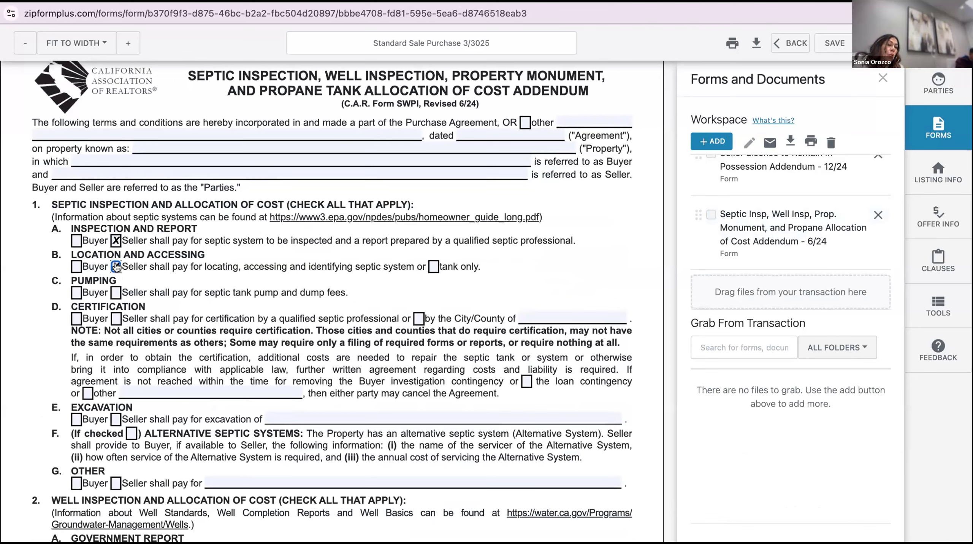
left_click(116, 292)
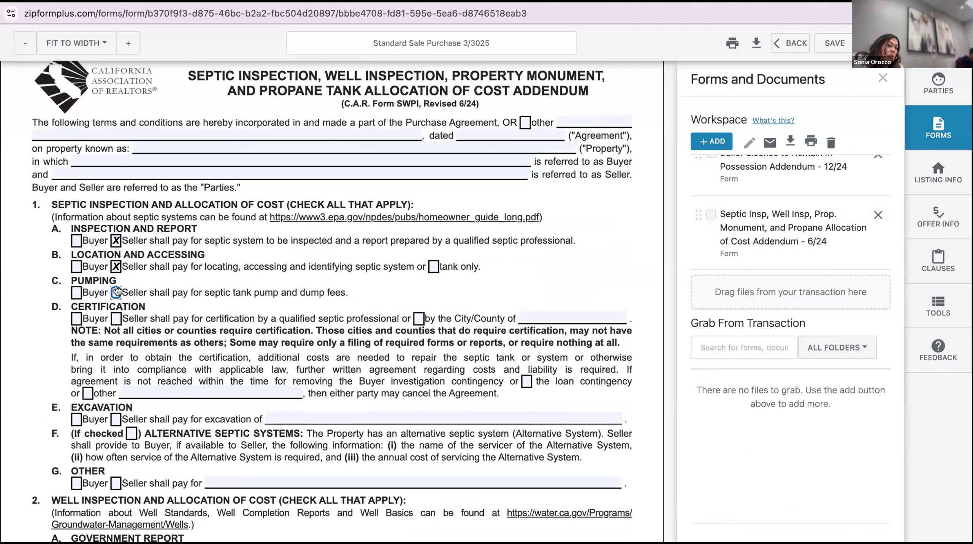
left_click(117, 318)
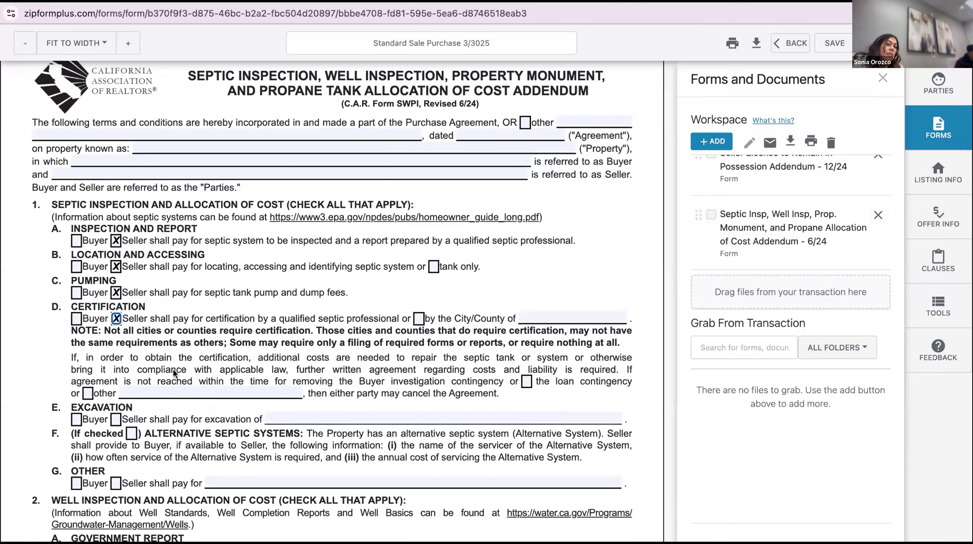
scroll(244, 292, "up", 1)
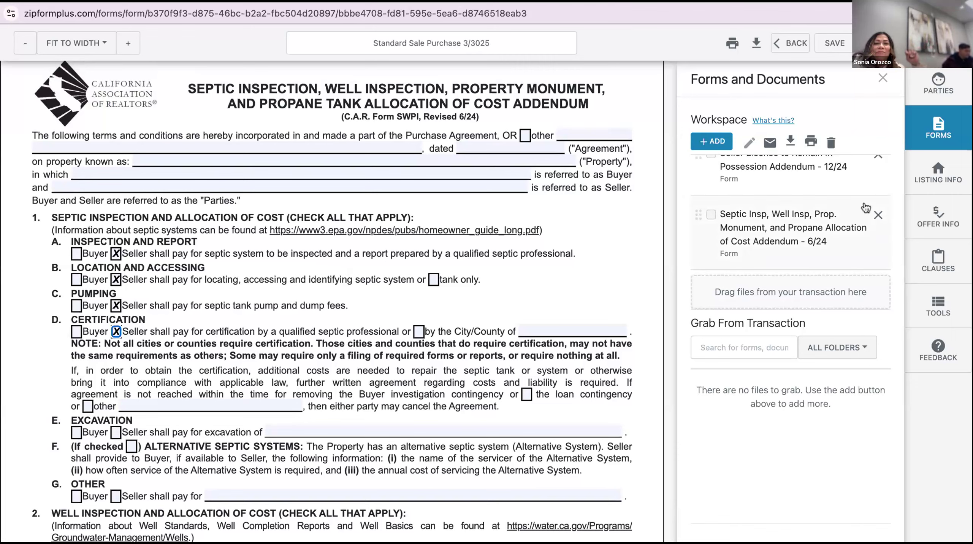
scroll(737, 236, "up", 2)
scroll(737, 237, "up", 3)
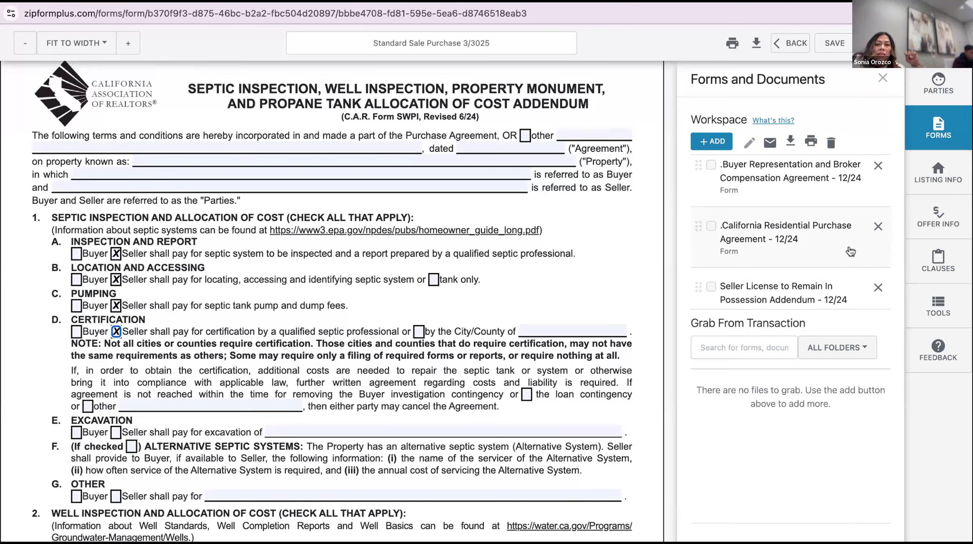
scroll(850, 251, "down", 2)
left_click(880, 271)
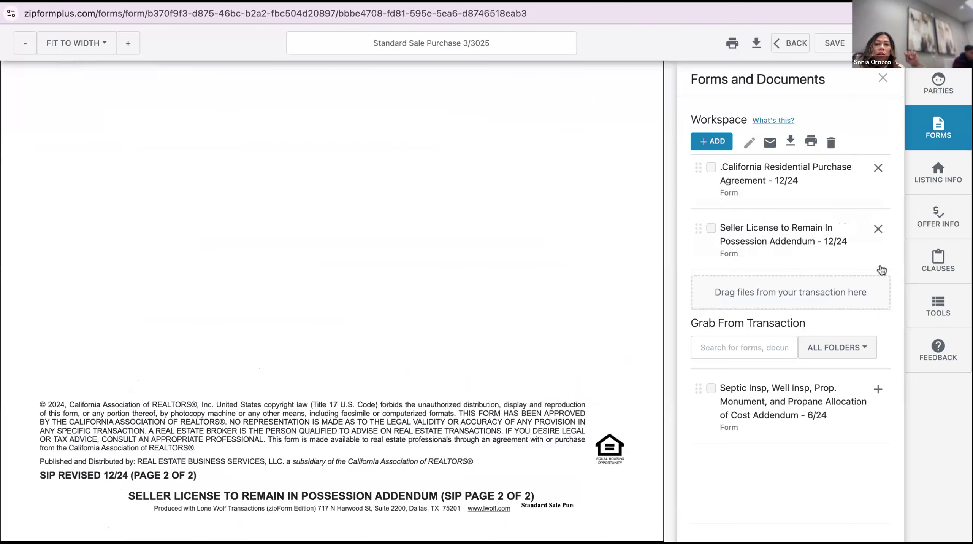
scroll(743, 164, "up", 1)
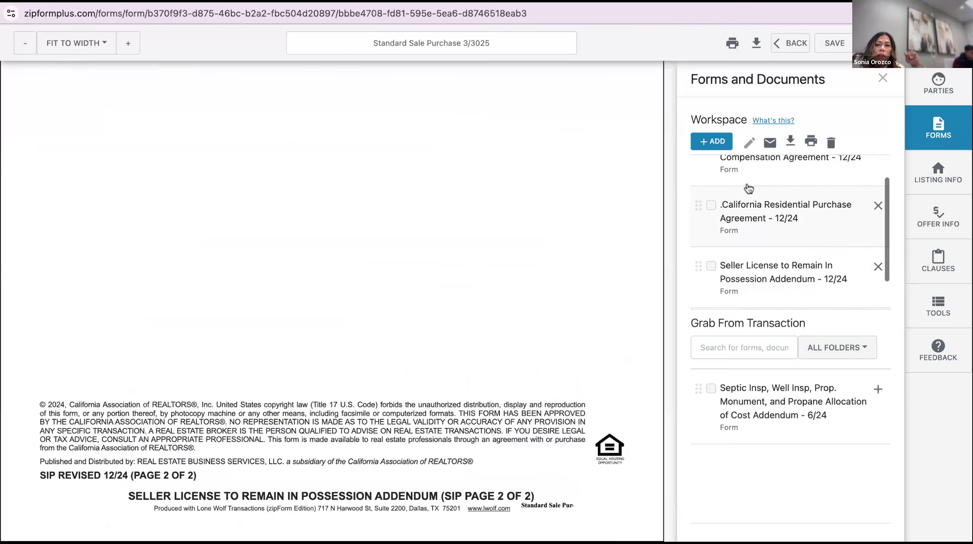
left_click(756, 205)
scroll(566, 252, "down", 8)
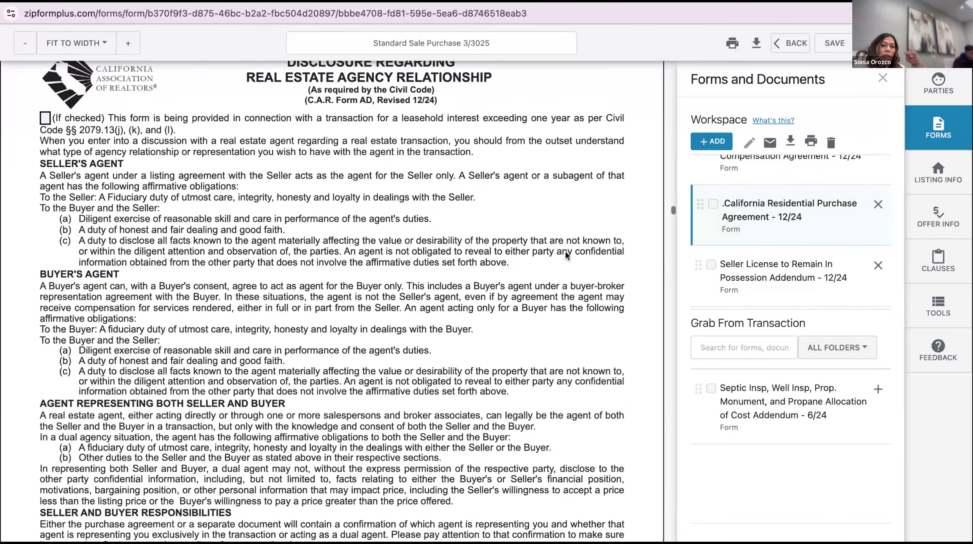
scroll(566, 251, "down", 20)
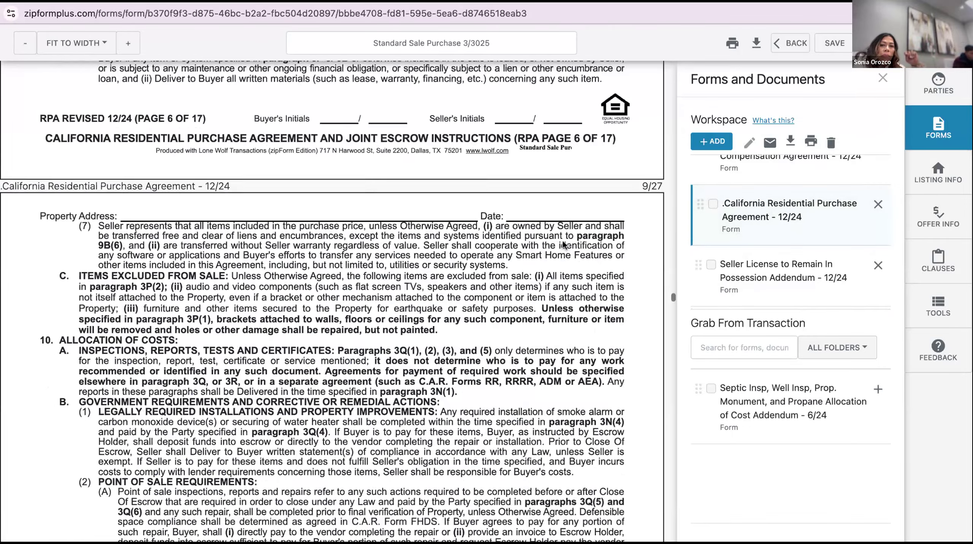
scroll(564, 236, "down", 10)
scroll(564, 237, "up", 15)
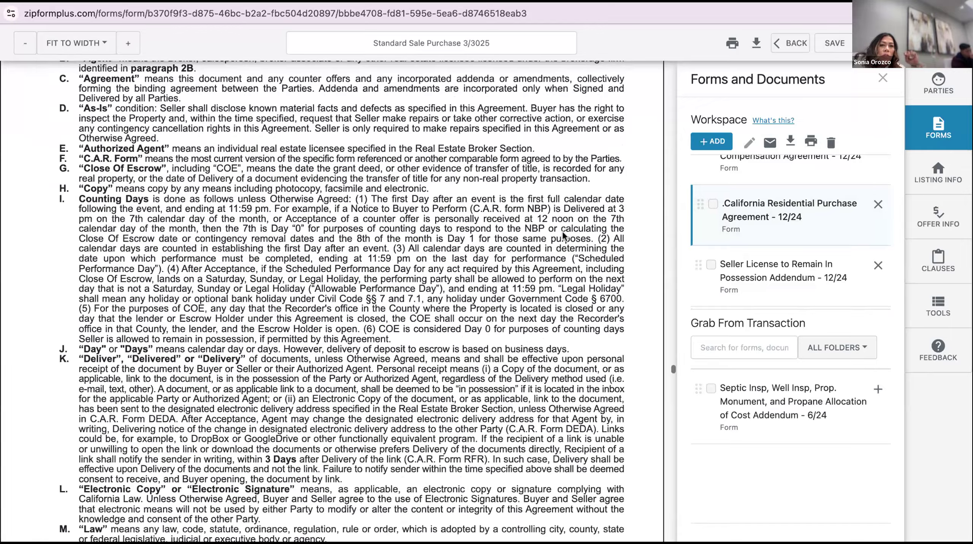
scroll(332, 301, "up", 20)
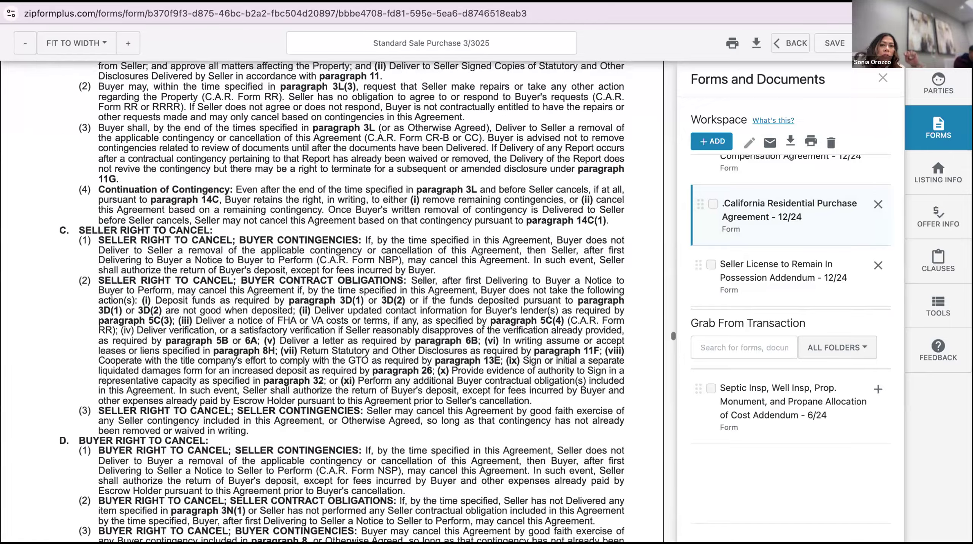
scroll(560, 191, "up", 3)
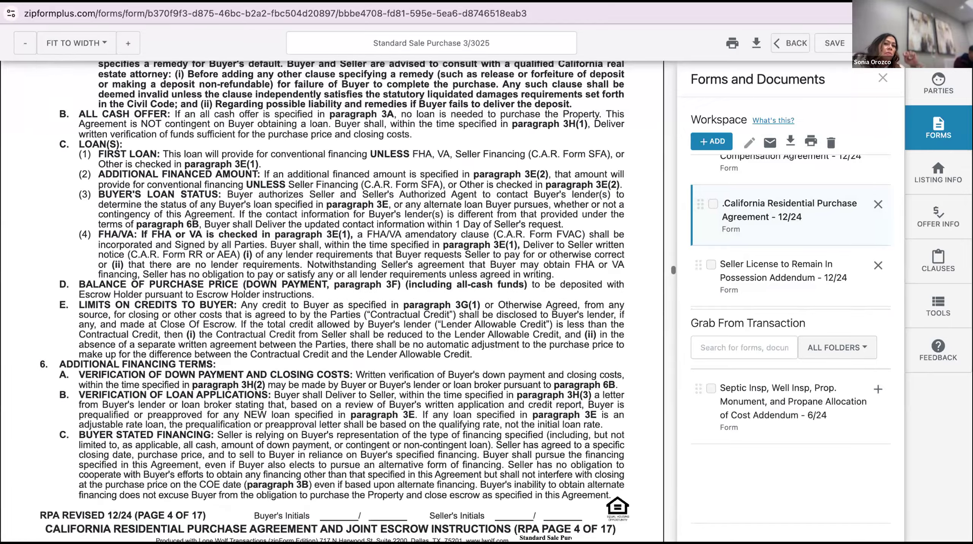
scroll(560, 191, "down", 7)
scroll(560, 191, "down", 15)
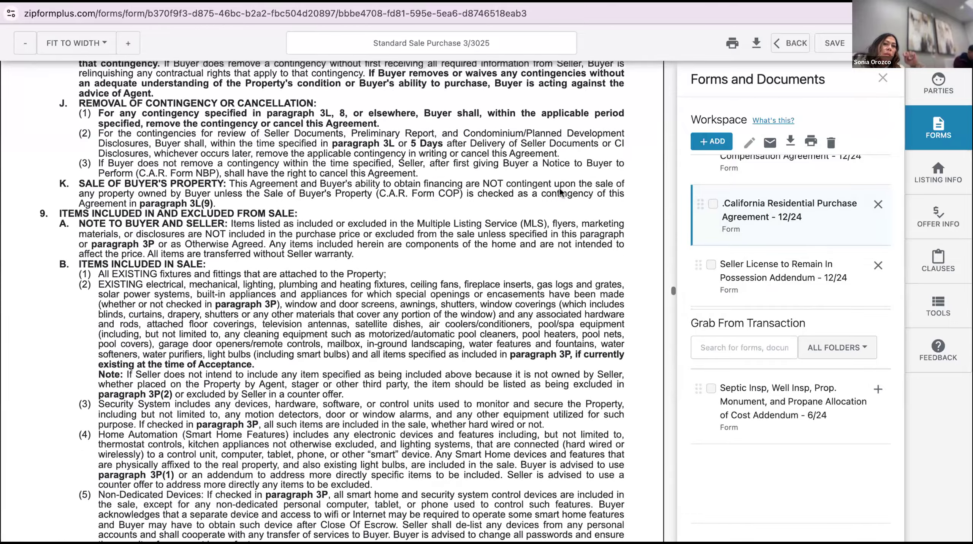
scroll(559, 174, "down", 10)
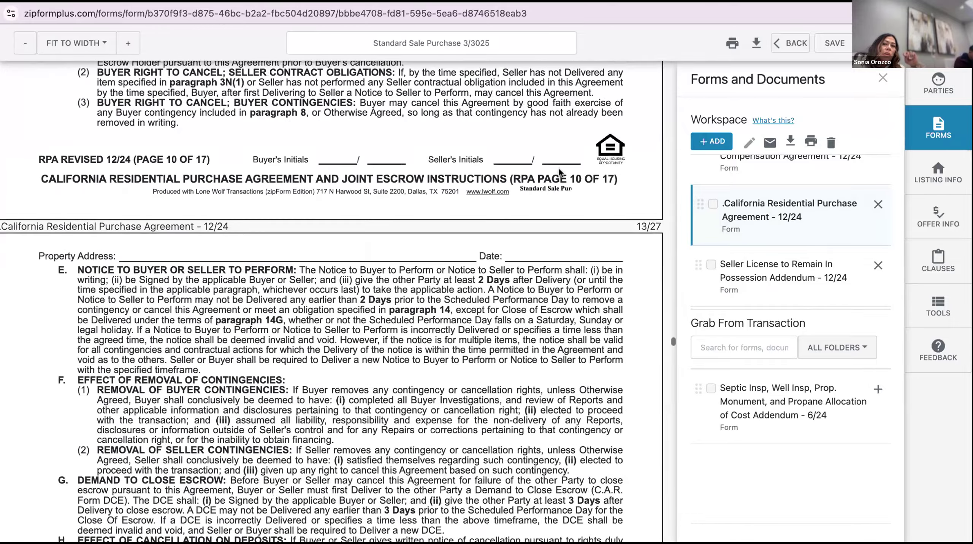
scroll(557, 152, "down", 15)
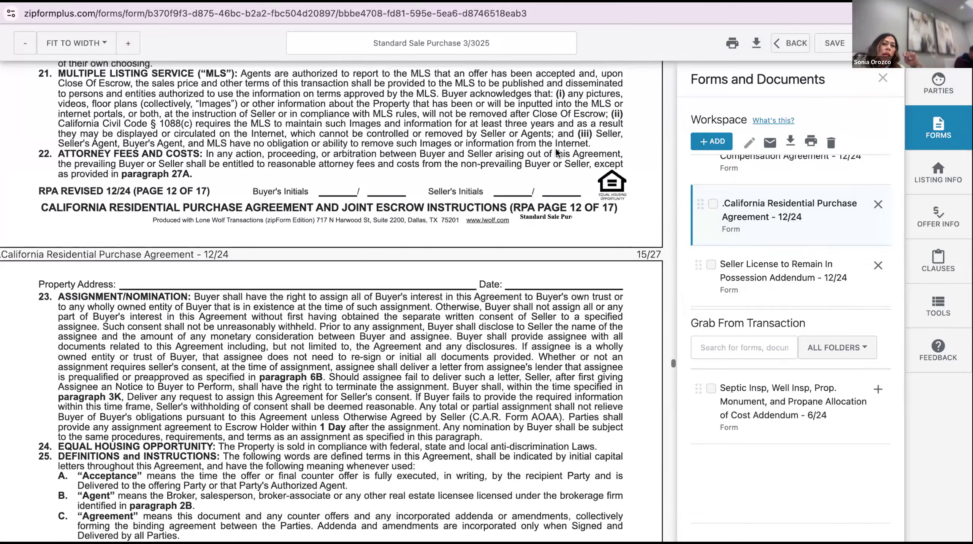
scroll(556, 153, "down", 12)
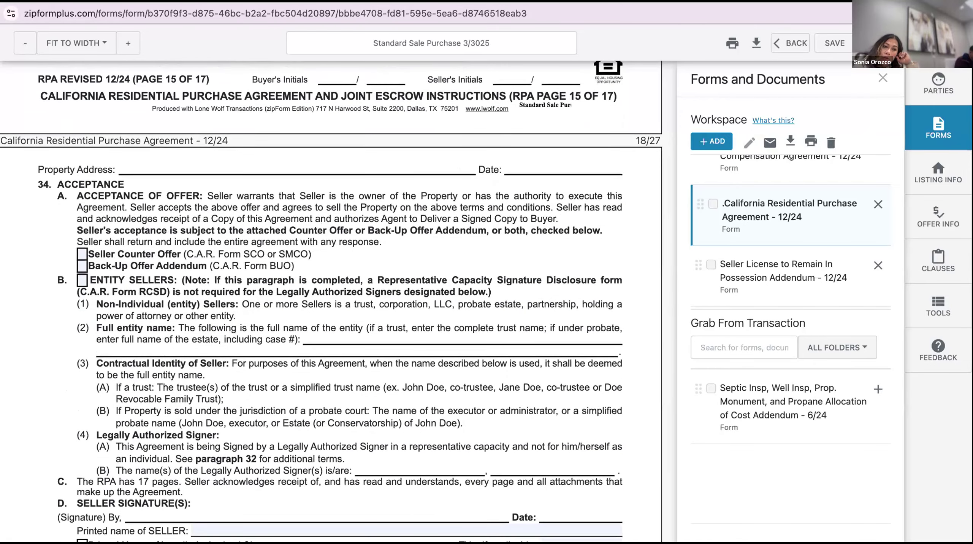
scroll(478, 208, "down", 10)
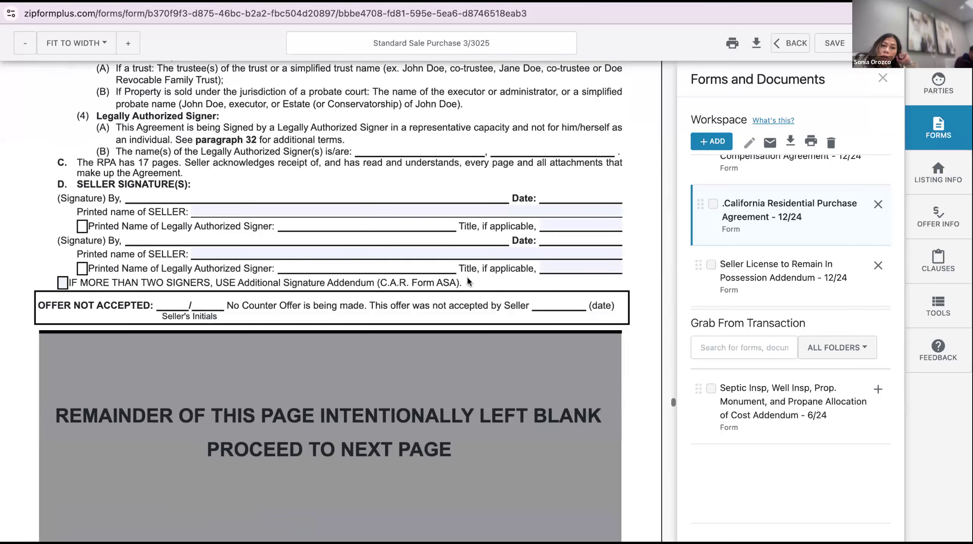
scroll(467, 281, "down", 4)
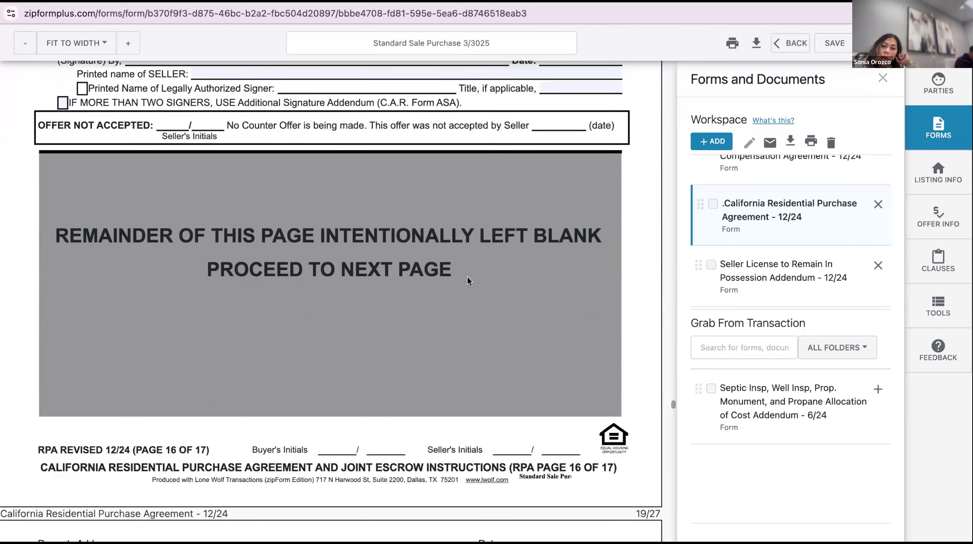
scroll(467, 276, "down", 2)
scroll(467, 267, "down", 5)
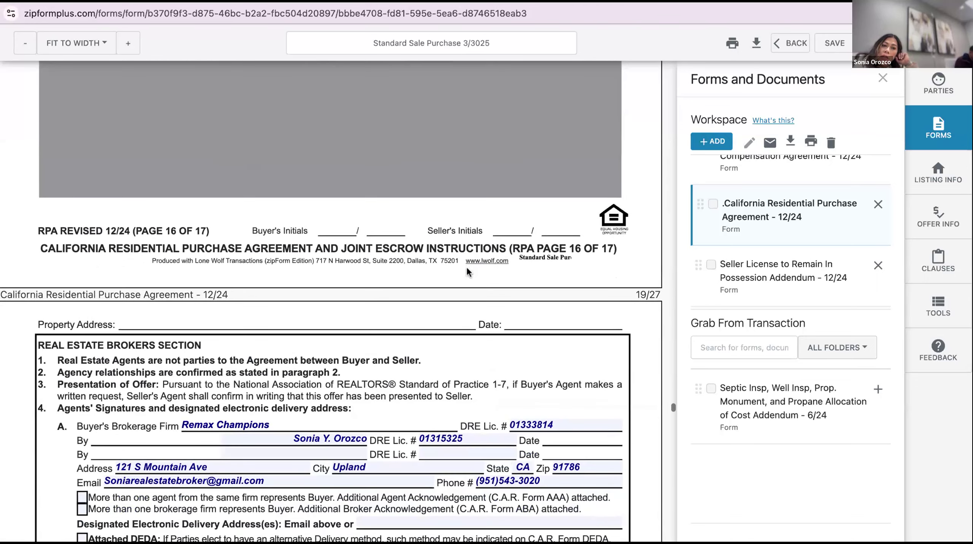
scroll(466, 268, "down", 2)
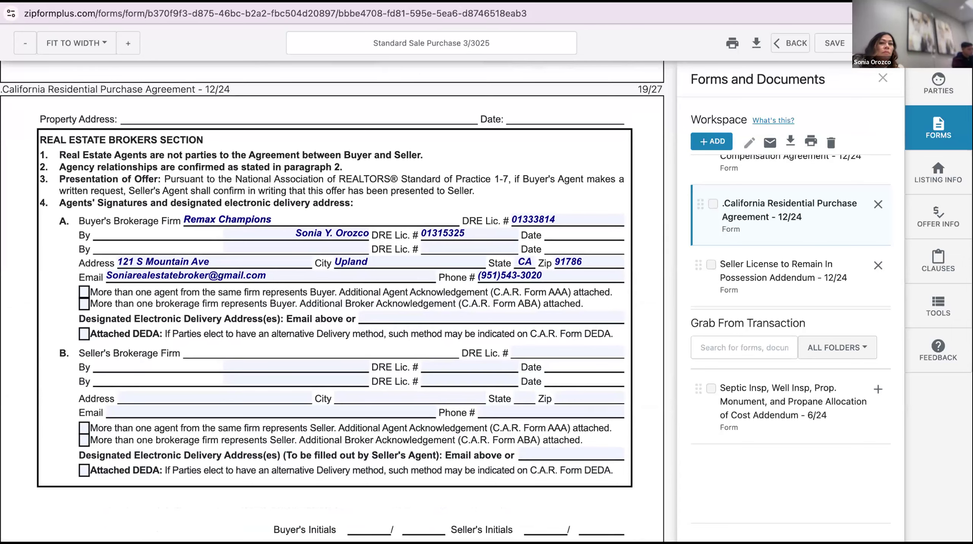
scroll(331, 301, "down", 20)
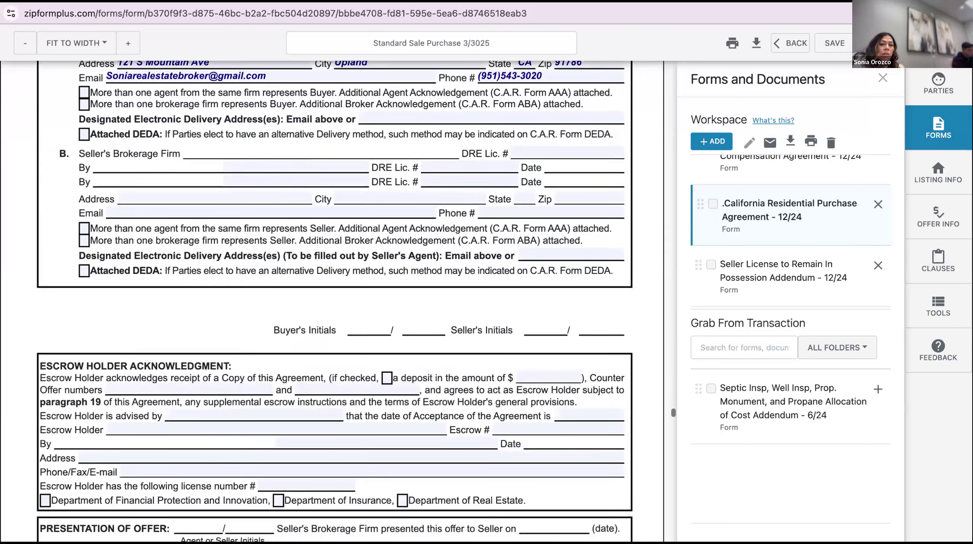
scroll(331, 301, "down", 20)
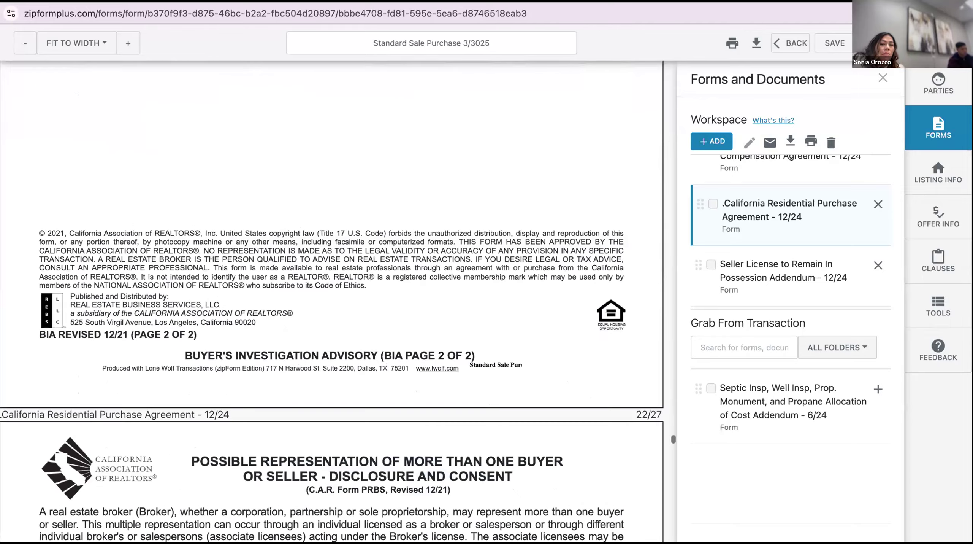
scroll(331, 301, "down", 20)
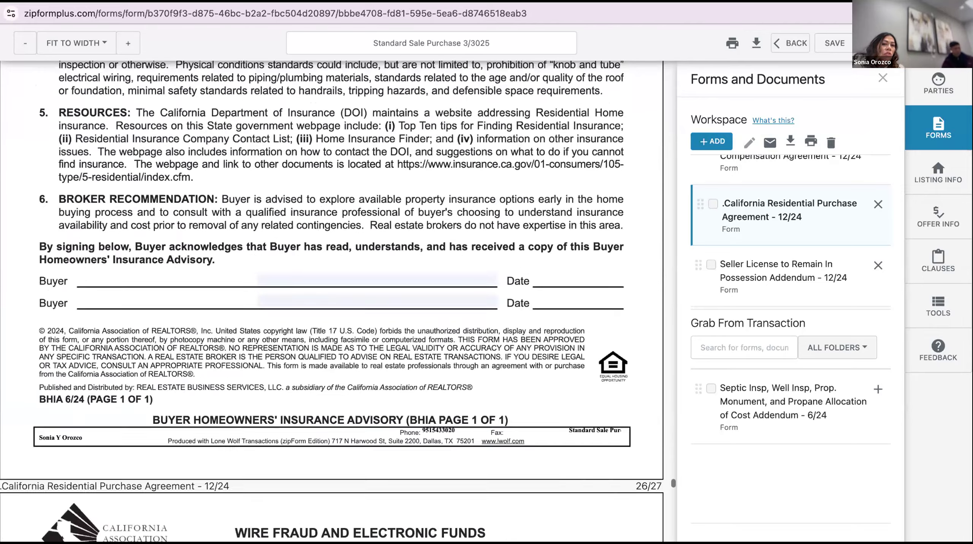
scroll(331, 301, "up", 20)
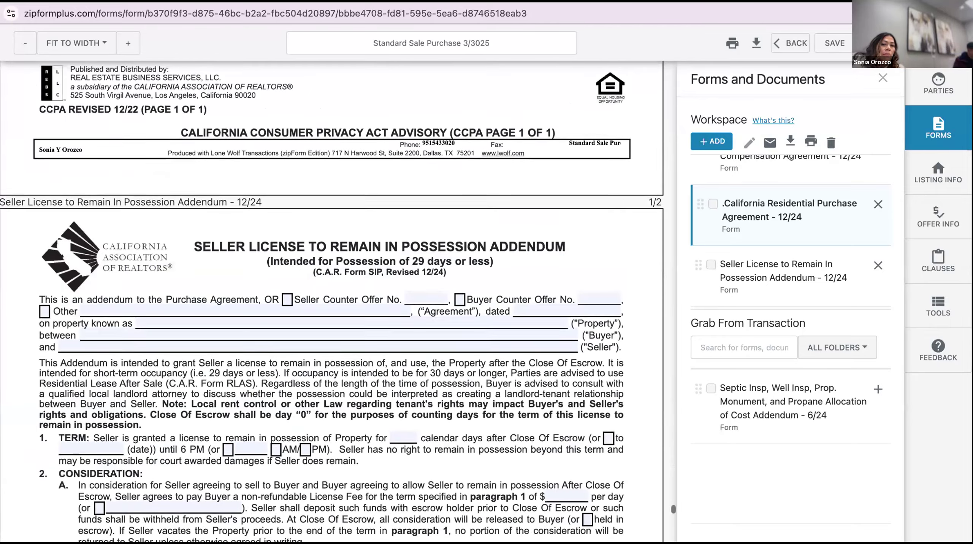
scroll(332, 301, "up", 20)
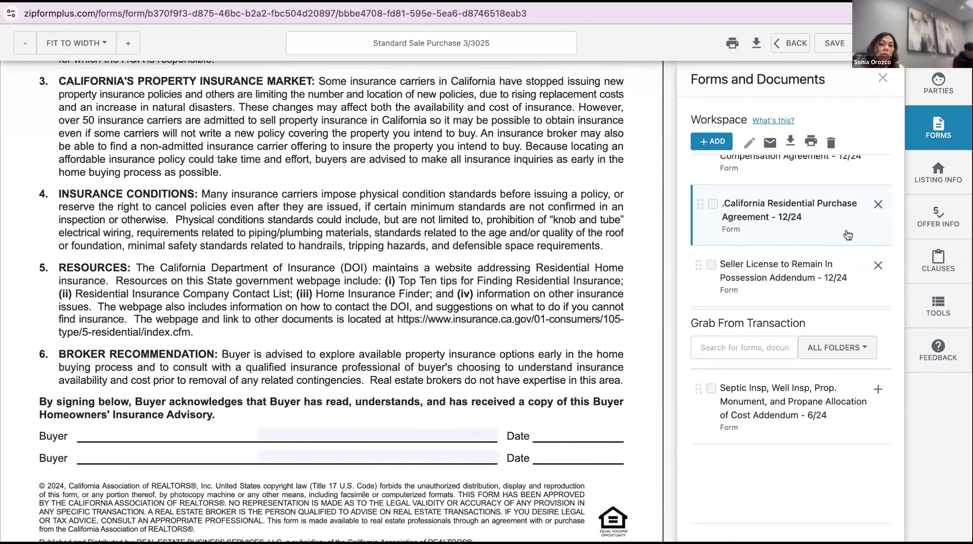
Remove the Seller License to Remain in Possession addendum, save, and return to the documents list
left_click(878, 264)
scroll(567, 266, "up", 20)
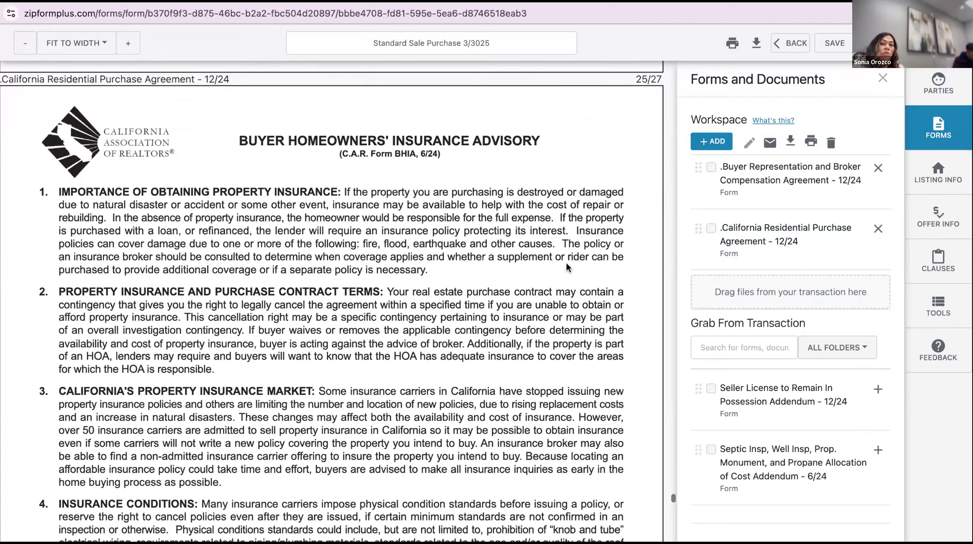
scroll(568, 267, "up", 5)
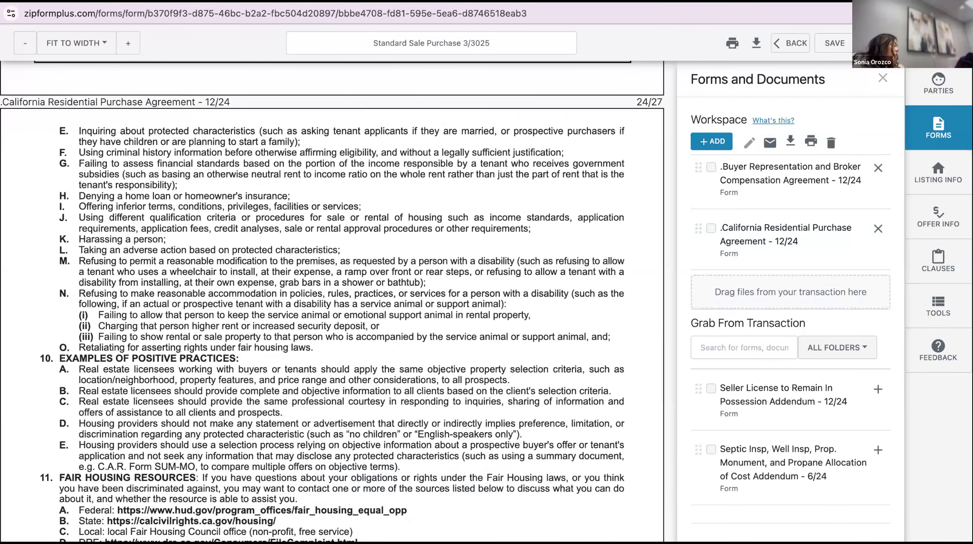
left_click(834, 42)
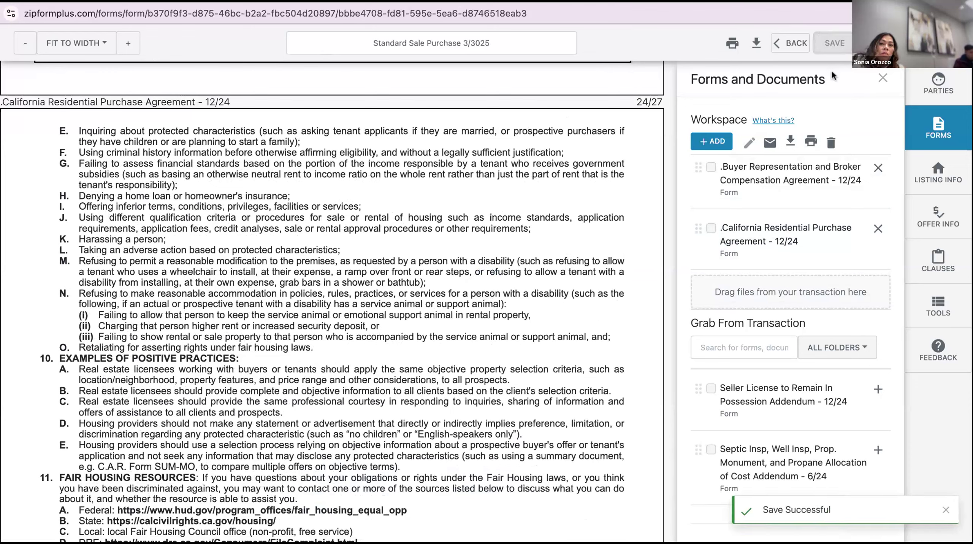
left_click(788, 42)
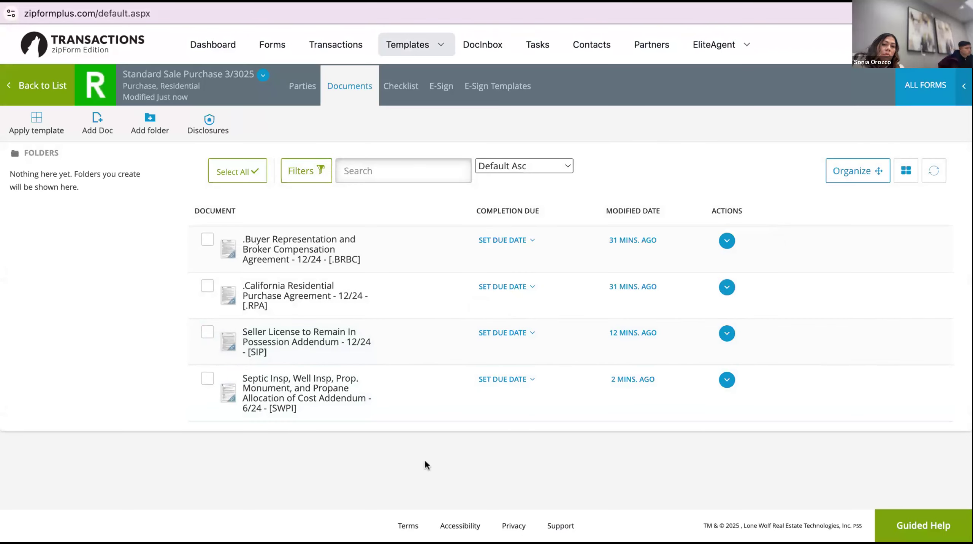
Delete the SIP and SWPI addenda from the template, confirming the deletion
left_click(207, 330)
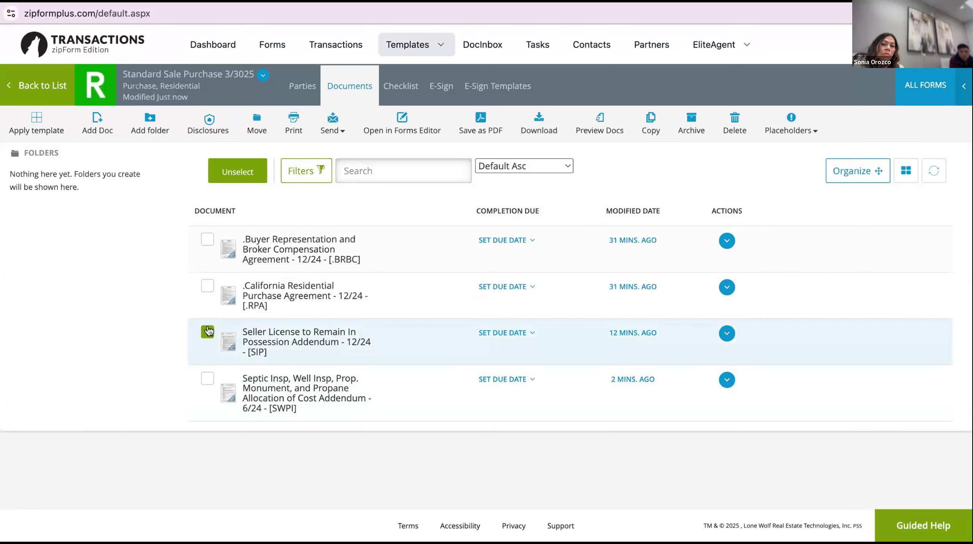
left_click(207, 377)
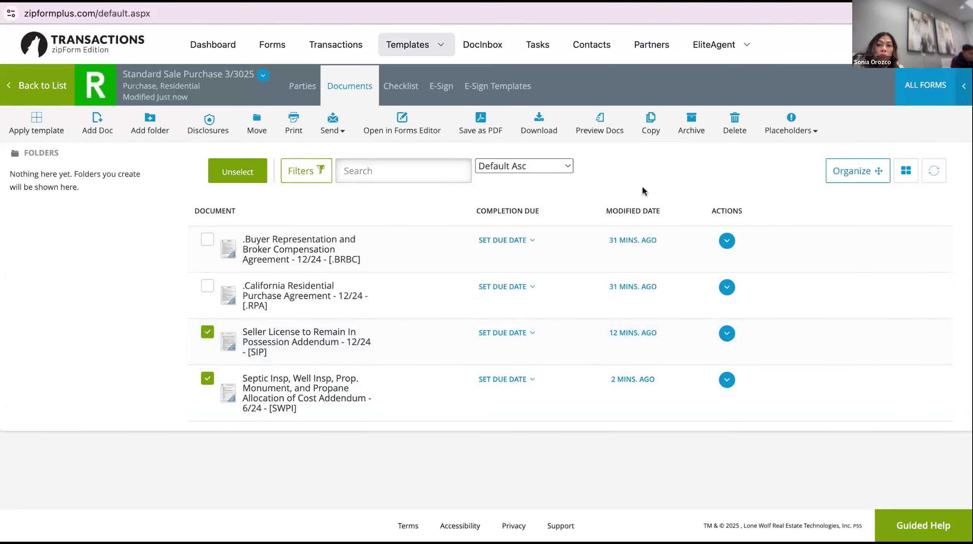
left_click(734, 127)
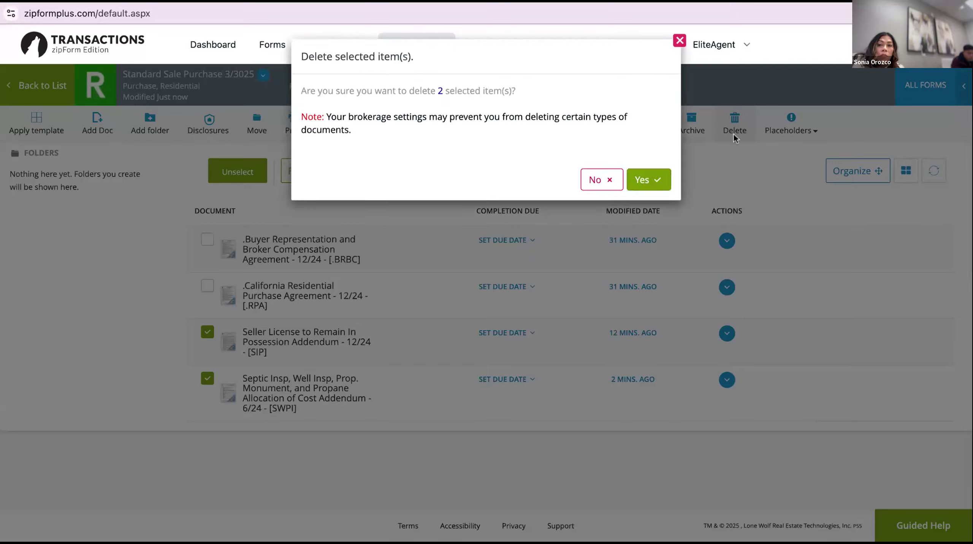
left_click(658, 182)
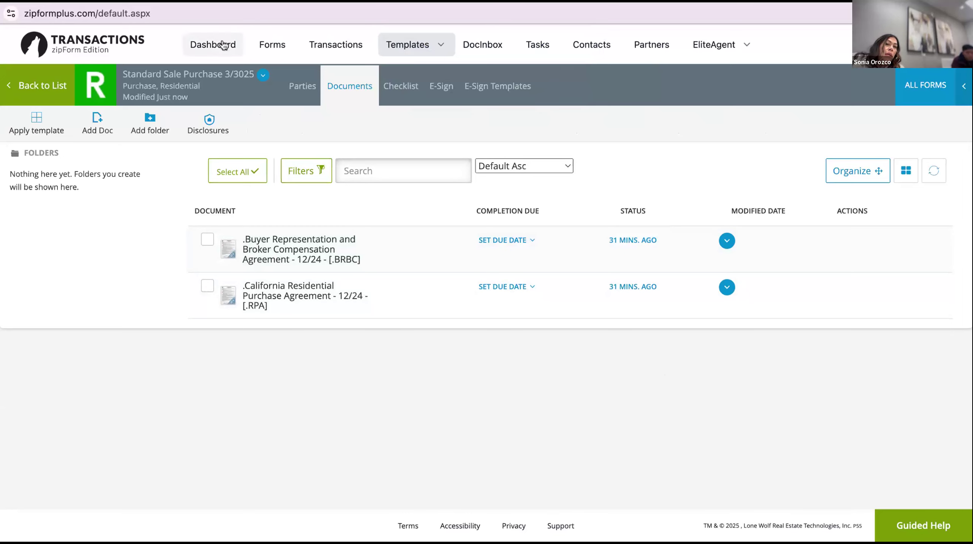
Go to the Transactions list
left_click(324, 45)
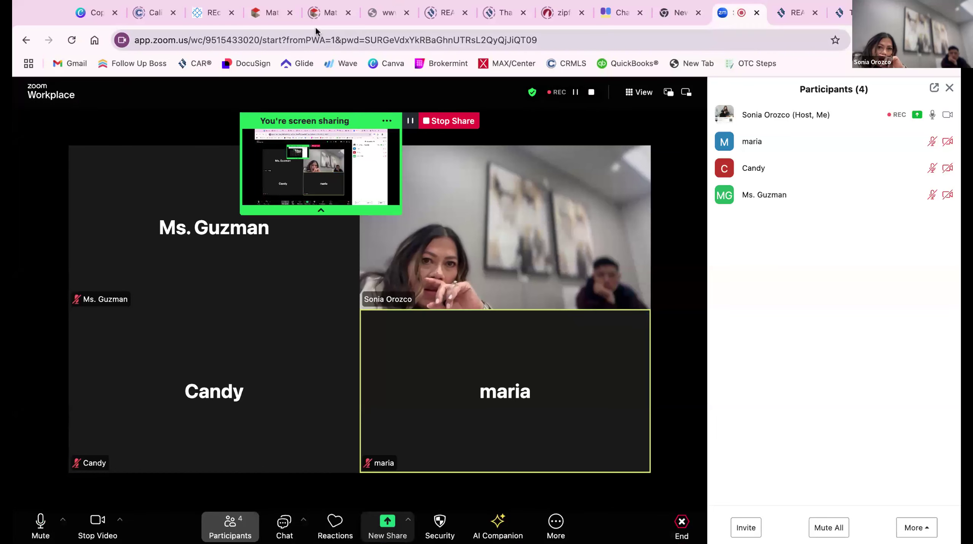
left_click(272, 17)
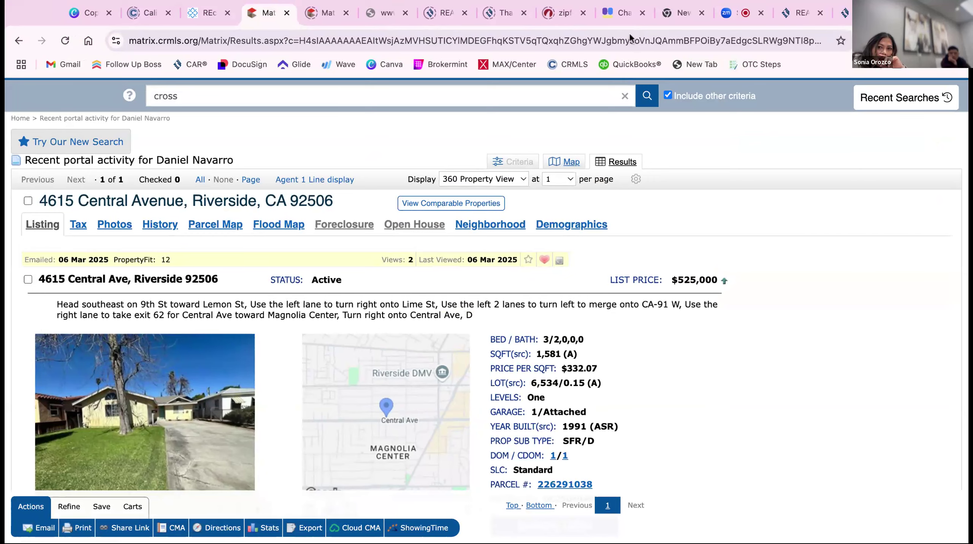
Select the listing ID OC25049461 on the Riverside listing page
scroll(616, 407, "down", 3)
scroll(614, 409, "up", 2)
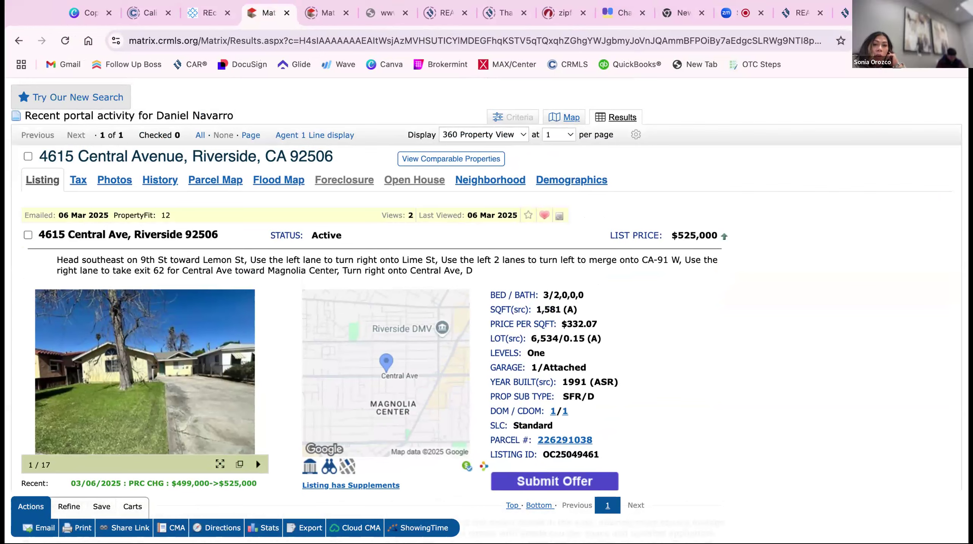
scroll(624, 371, "down", 1)
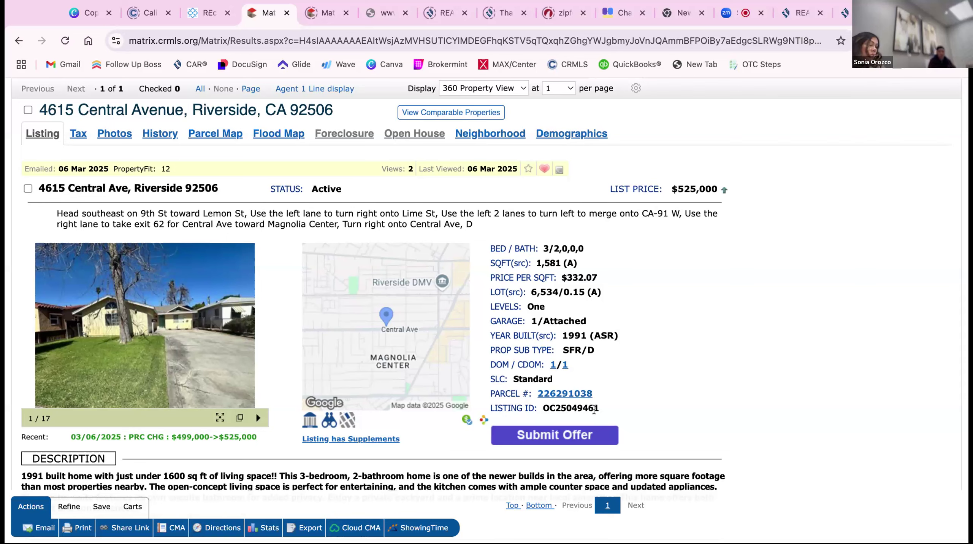
double_click(540, 408)
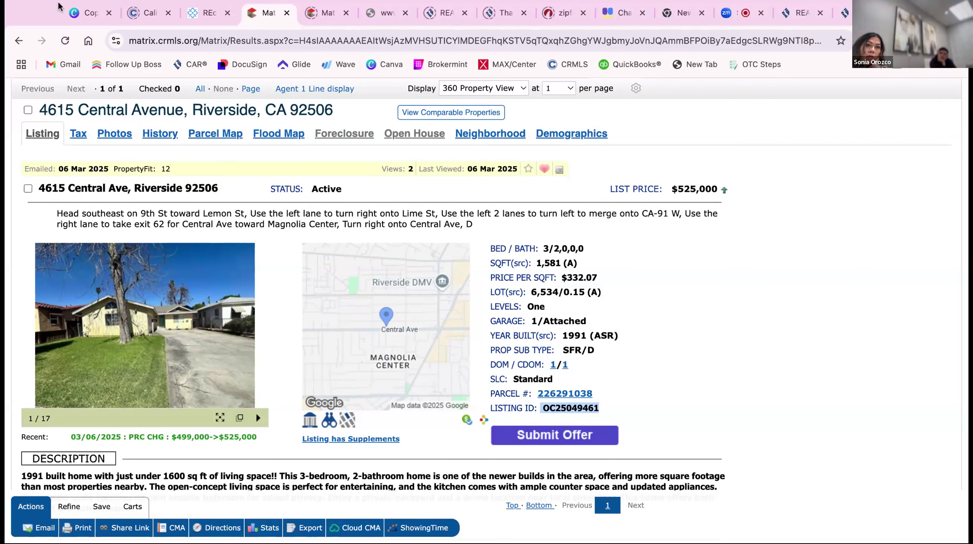
left_click(71, 4)
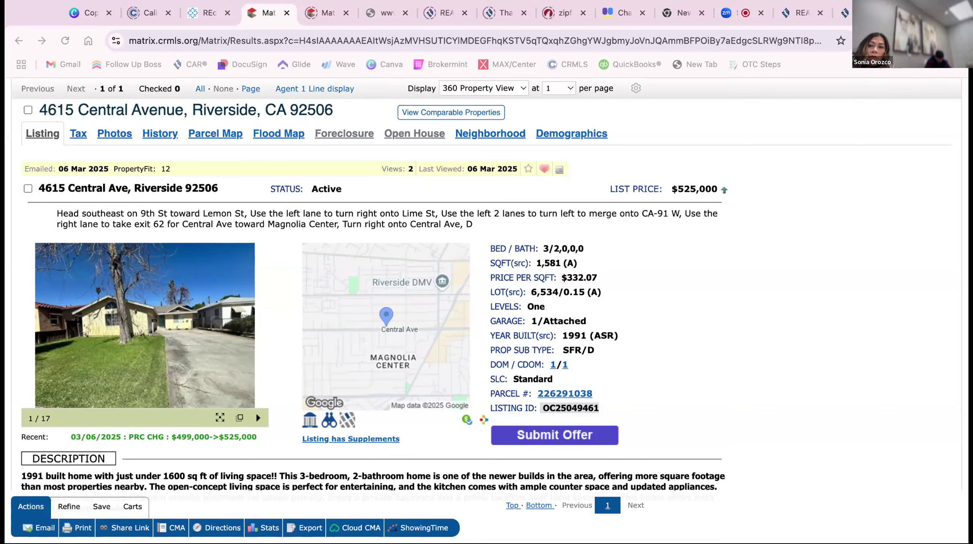
key("super+Tab")
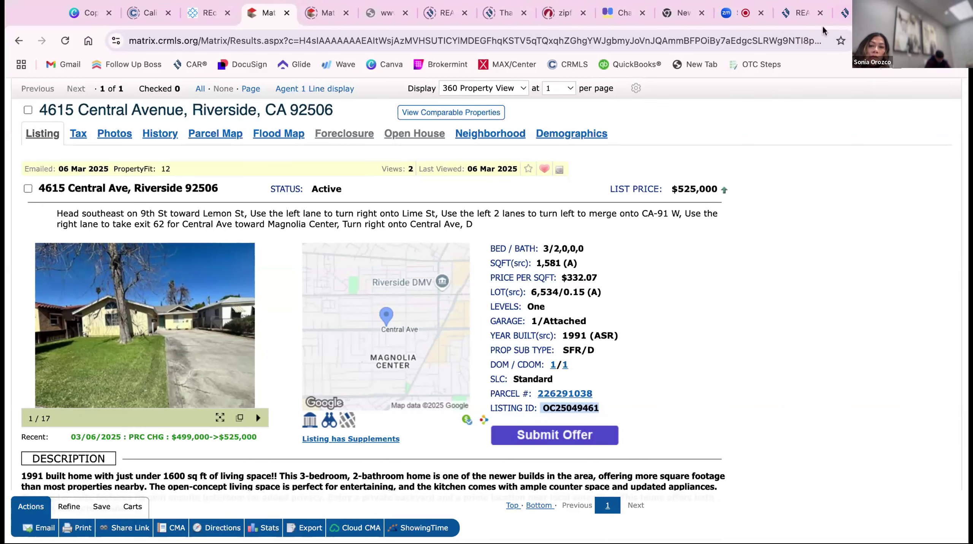
Admit the waiting participant to the Zoom meeting, then stop screen sharing
left_click(737, 13)
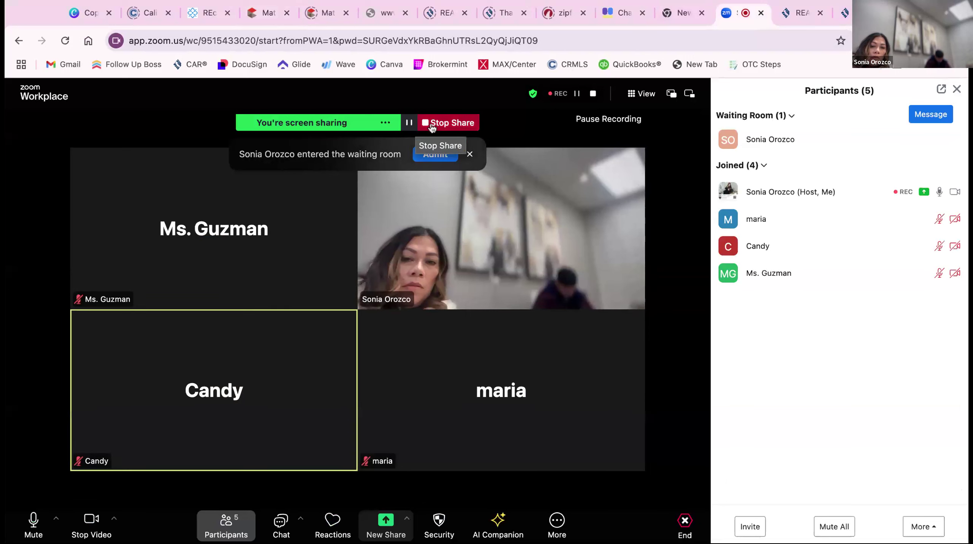
left_click(437, 154)
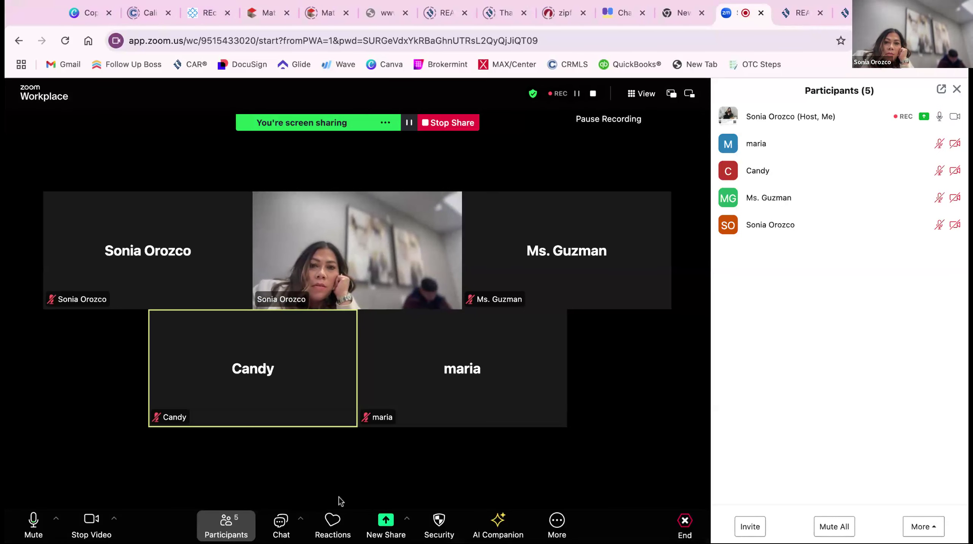
left_click(457, 123)
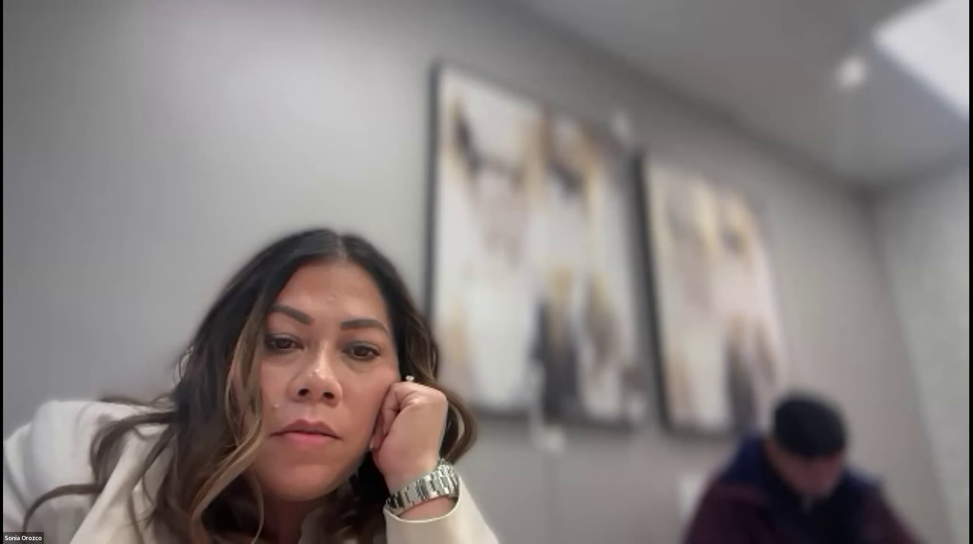
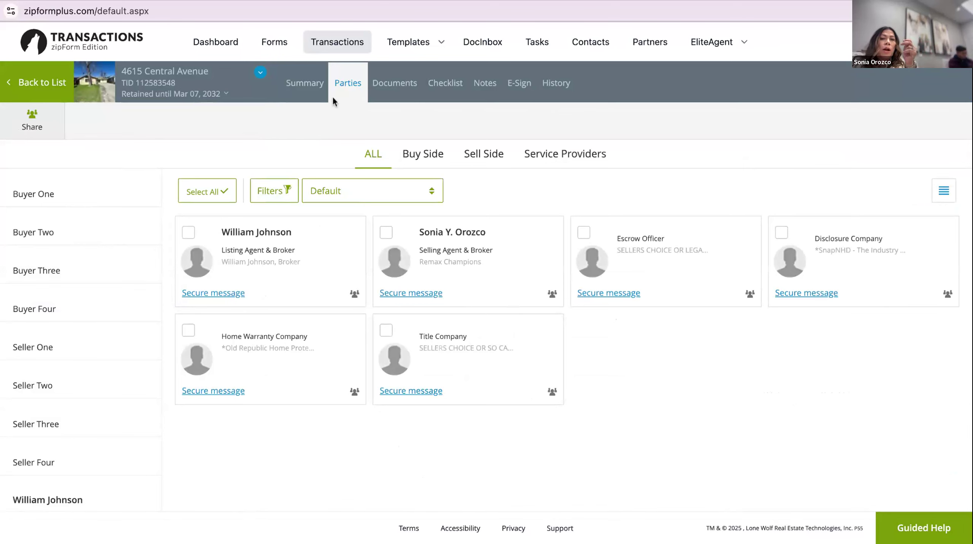
From the transaction's Documents list, load the Buyer Representation and Broker Compensation Agreement into the form editor
left_click(394, 81)
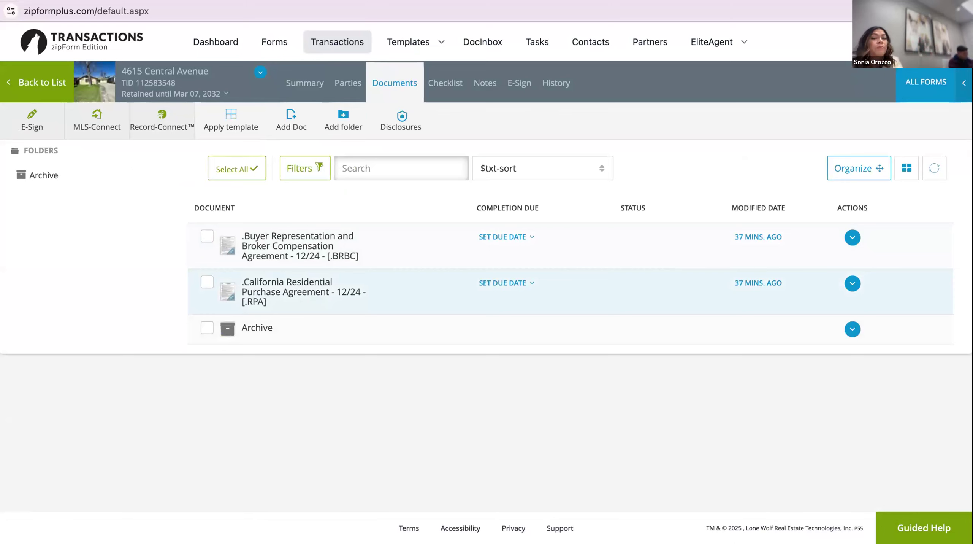
left_click(295, 245)
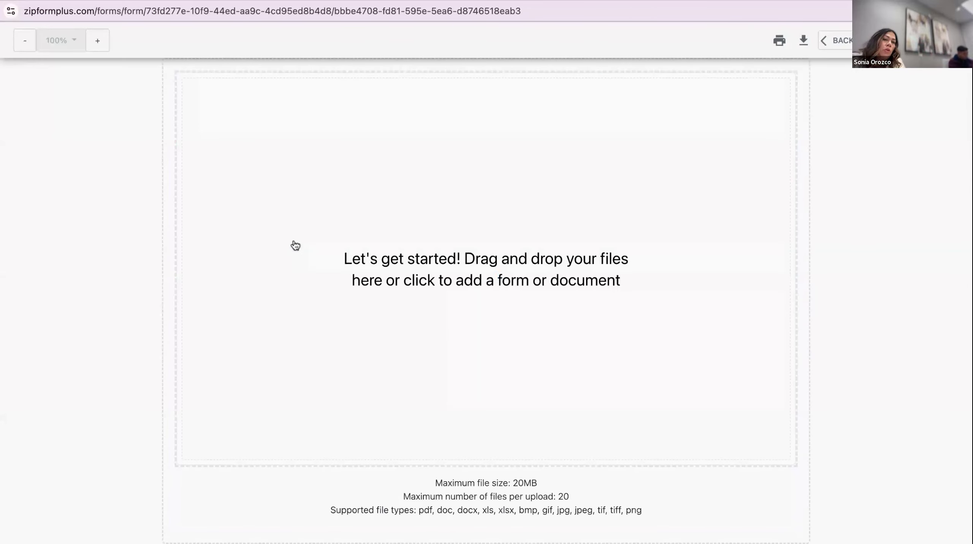
Enter 'Mr Buyer' as the buyer's name on the acknowledgment signature line
scroll(418, 301, "down", 10)
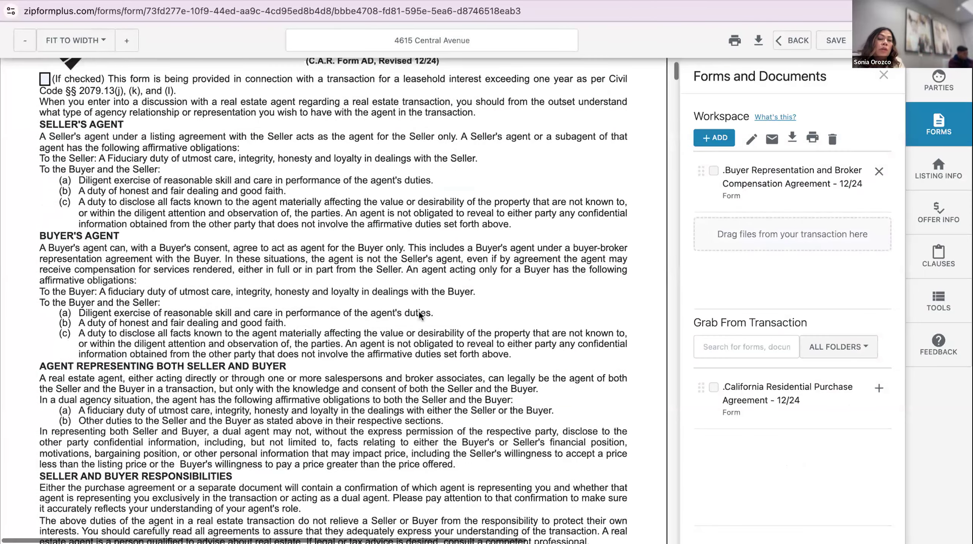
scroll(416, 281, "down", 1)
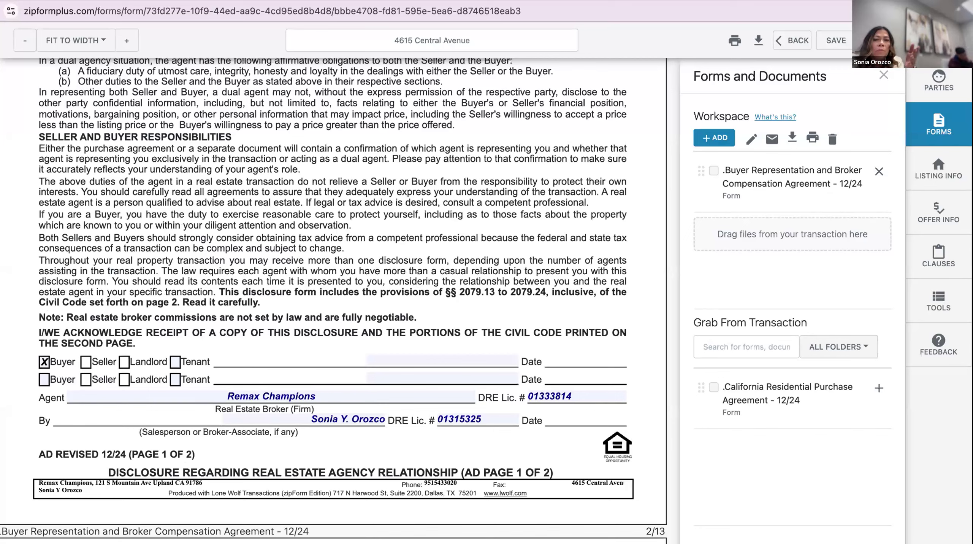
left_click(420, 356)
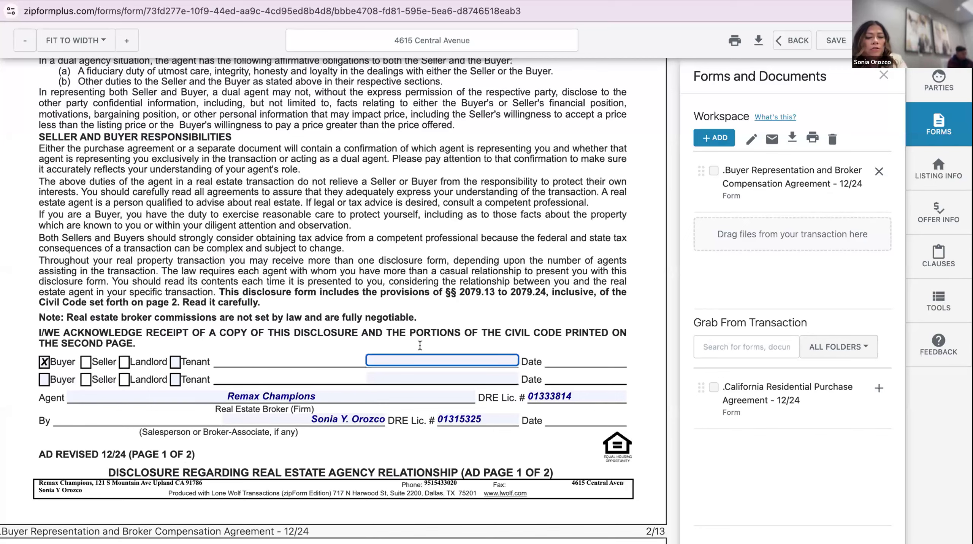
type("Mr Buyer")
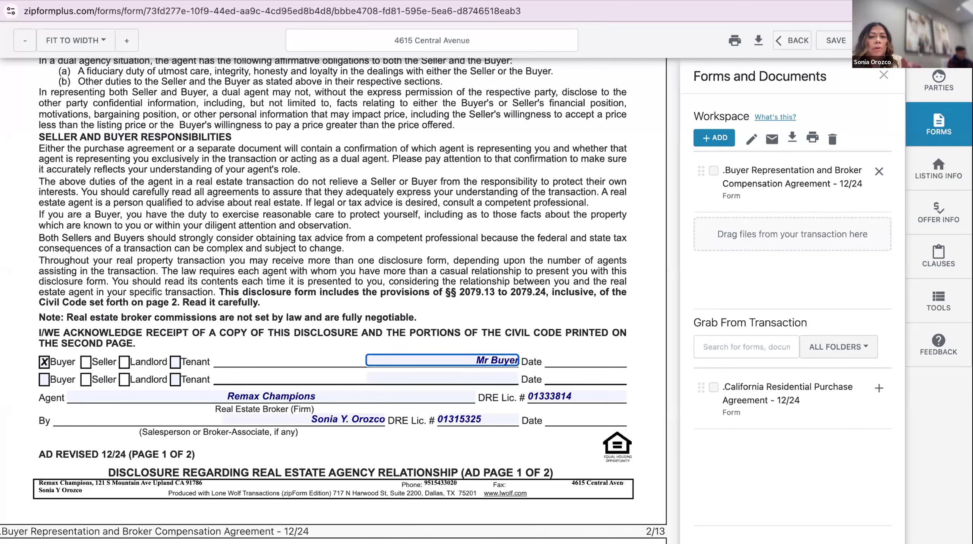
left_click(470, 265)
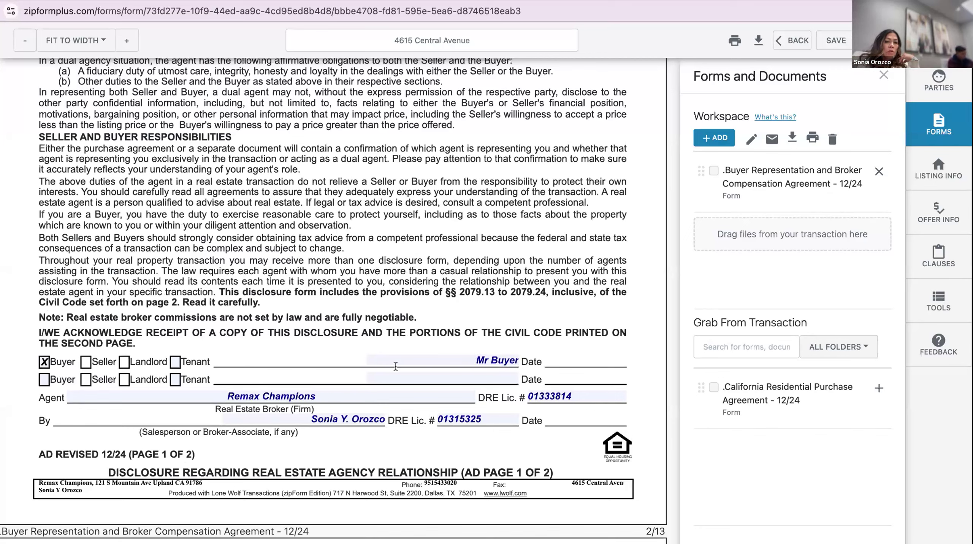
Set Date Prepared and the Beginning date to 03/07/2025 and the Ending date to 06/06/2025
scroll(394, 305, "down", 20)
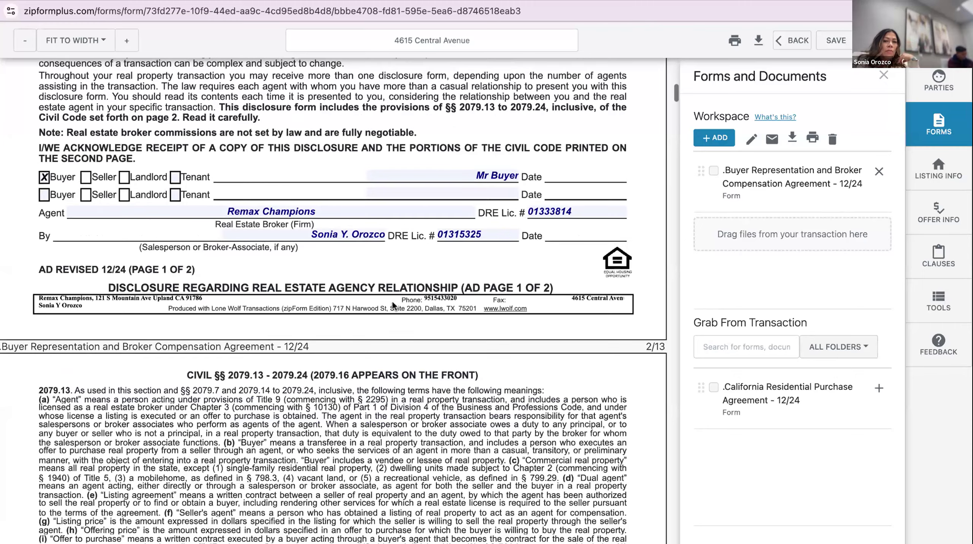
scroll(363, 311, "down", 8)
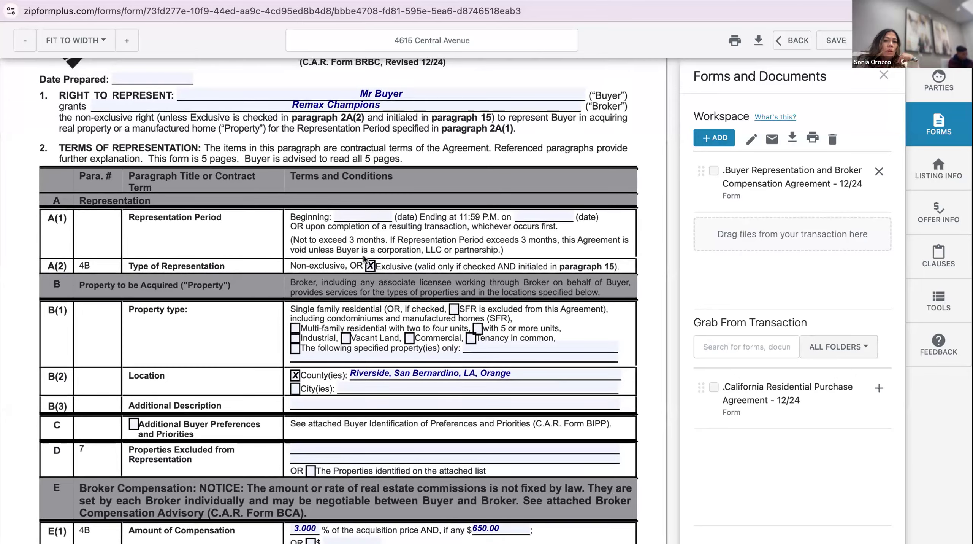
scroll(364, 259, "up", 2)
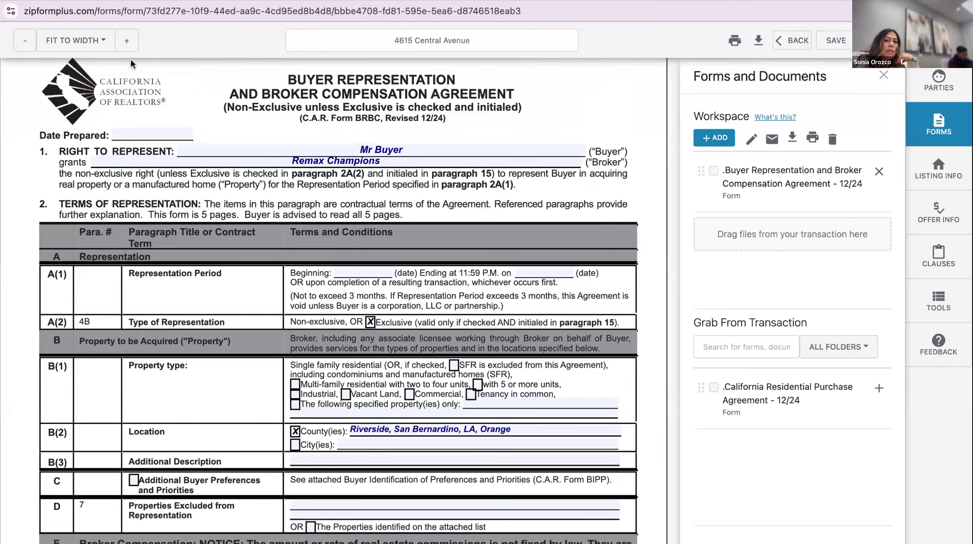
left_click(160, 130)
left_click(198, 104)
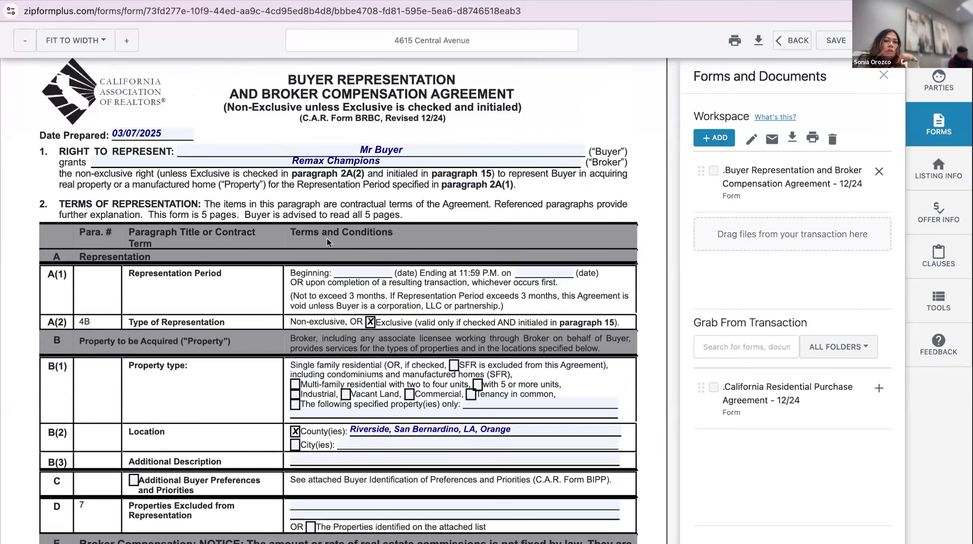
left_click(351, 270)
left_click(455, 263)
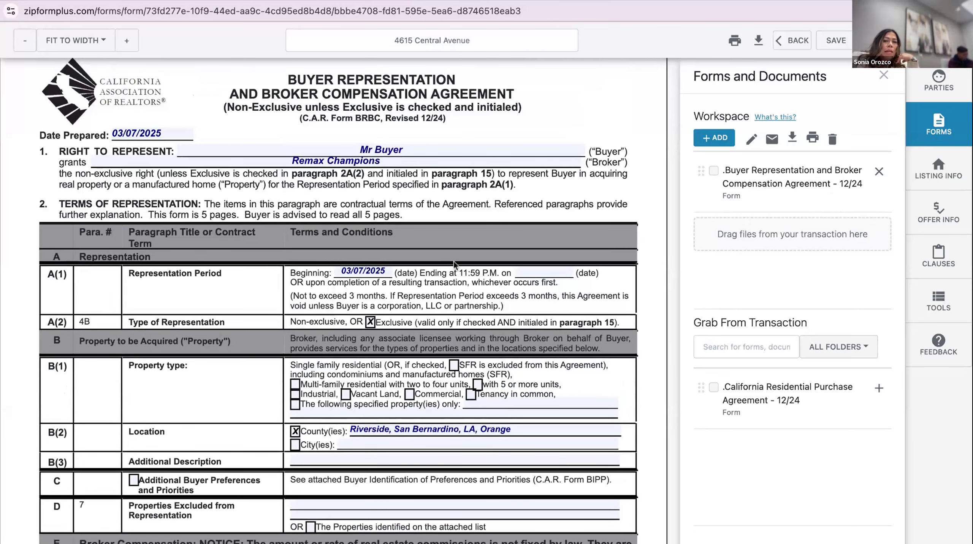
left_click(531, 263)
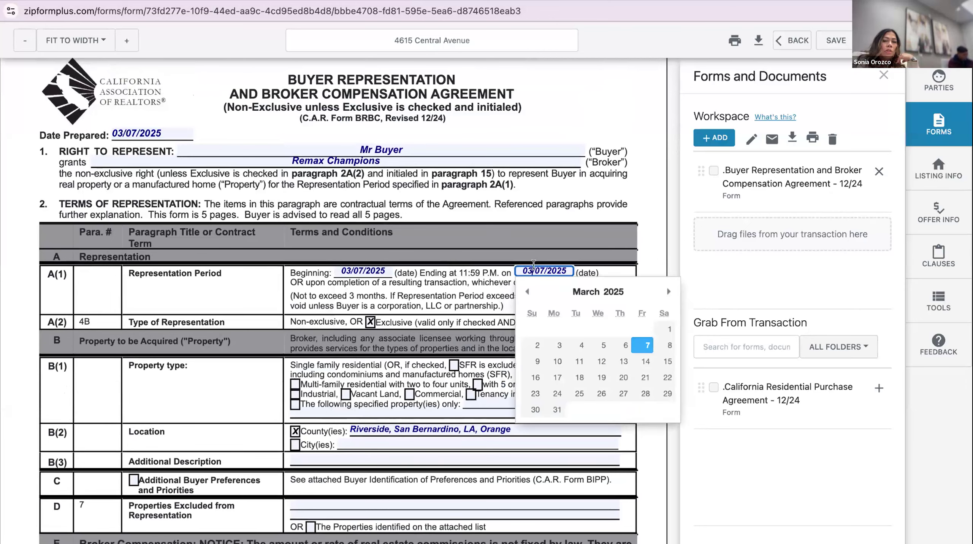
left_click(669, 290)
left_click(670, 290)
left_click(669, 291)
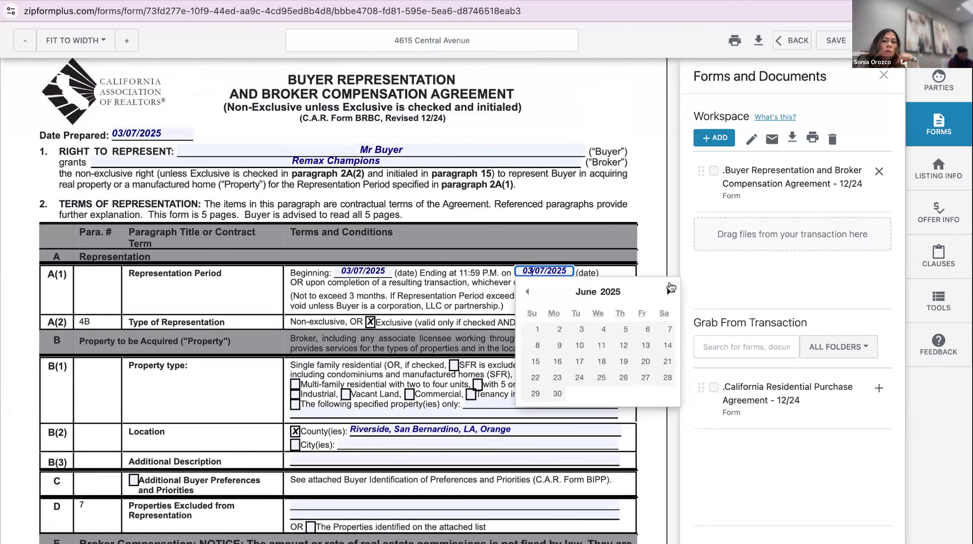
left_click(643, 328)
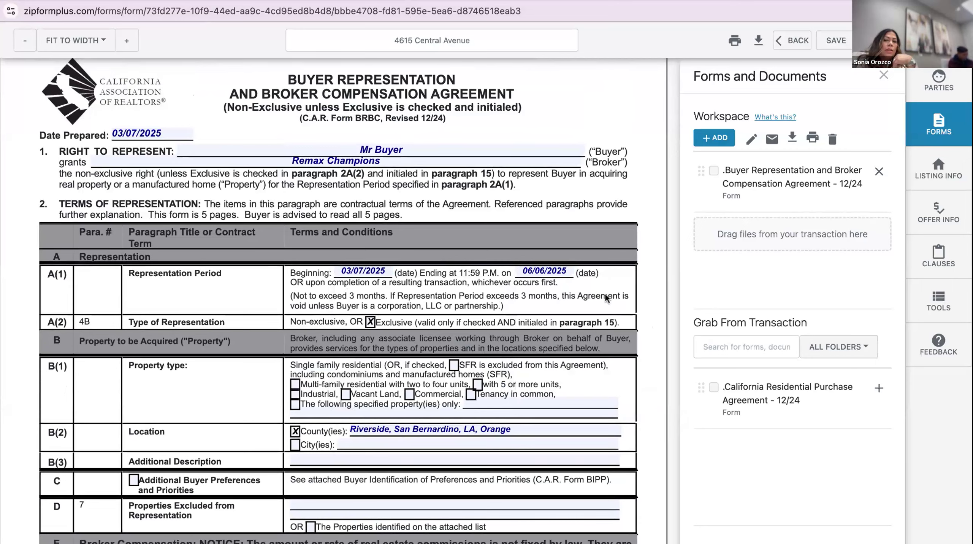
scroll(606, 293, "down", 7)
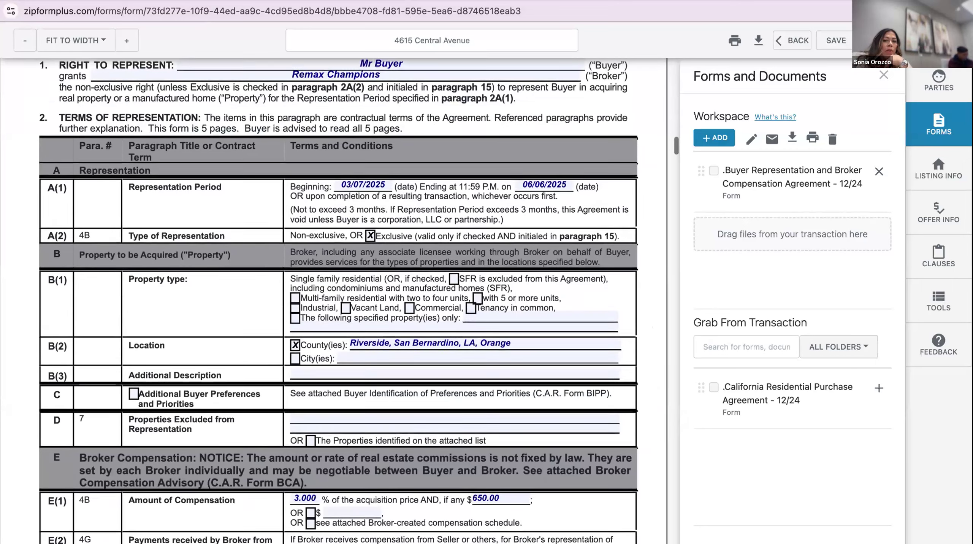
scroll(605, 281, "down", 6)
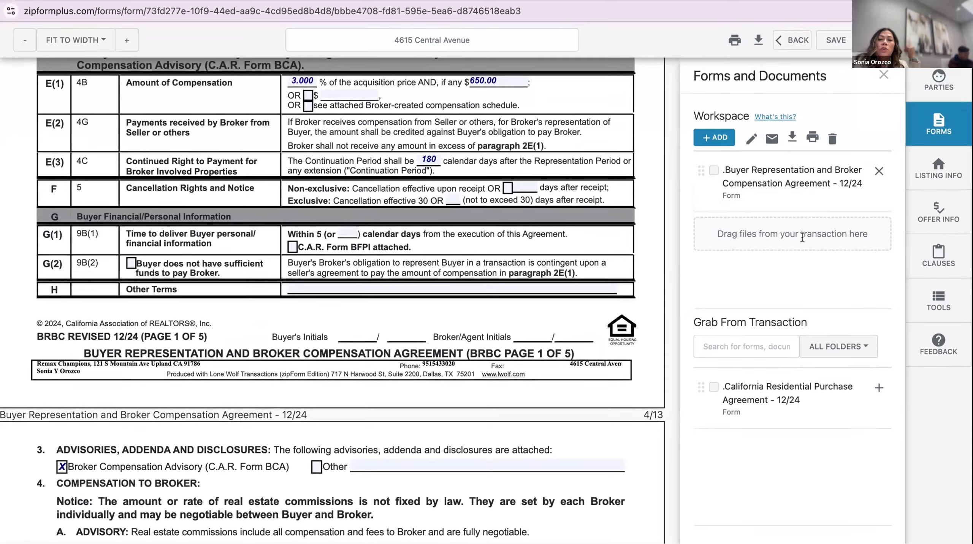
Add the California Residential Purchase Agreement to the workspace and scroll through it
left_click(879, 385)
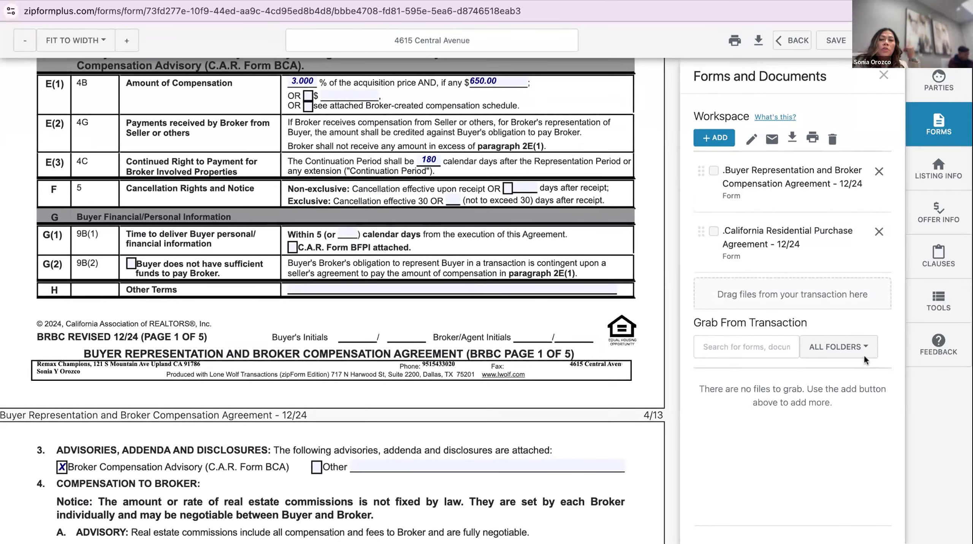
left_click(774, 228)
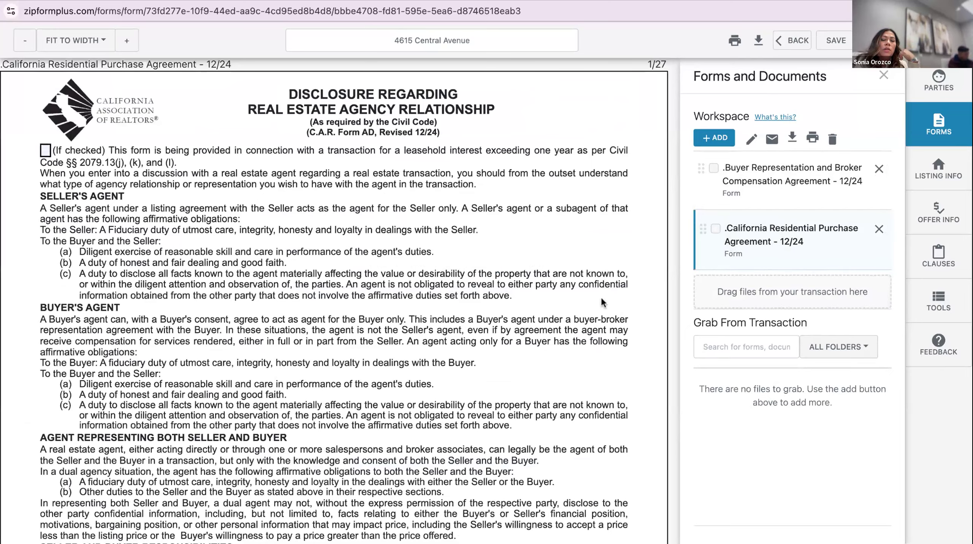
scroll(601, 301, "down", 20)
scroll(602, 298, "down", 5)
scroll(602, 298, "up", 15)
scroll(521, 316, "down", 1)
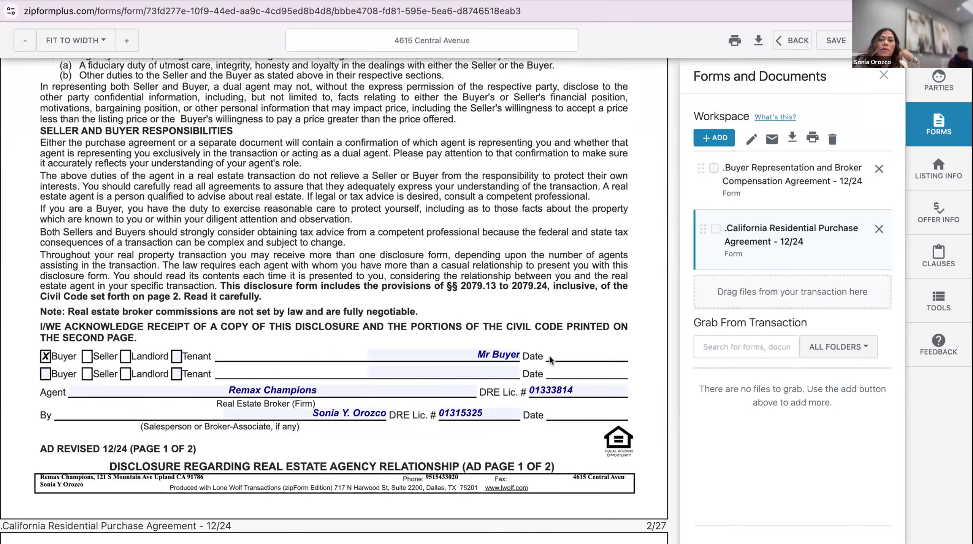
scroll(551, 356, "down", 1)
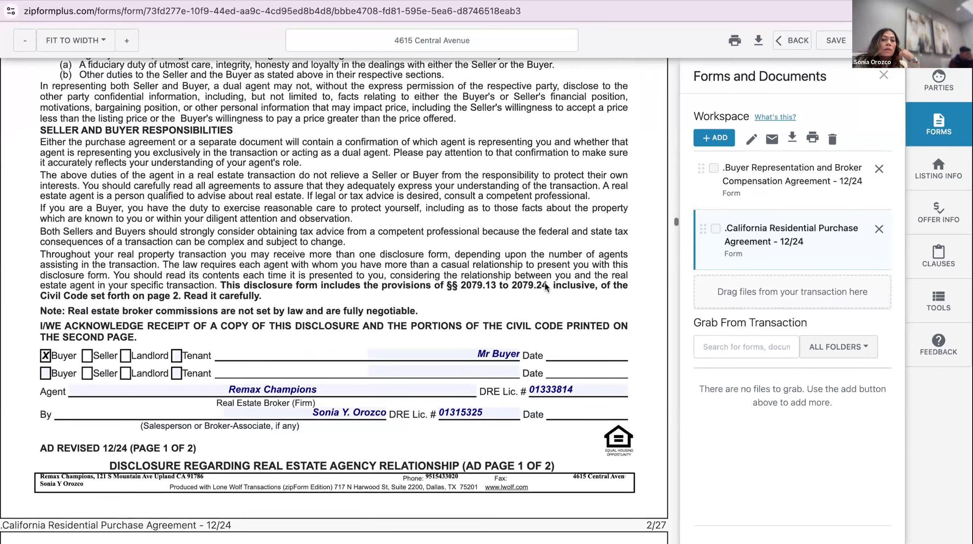
scroll(540, 152, "down", 3)
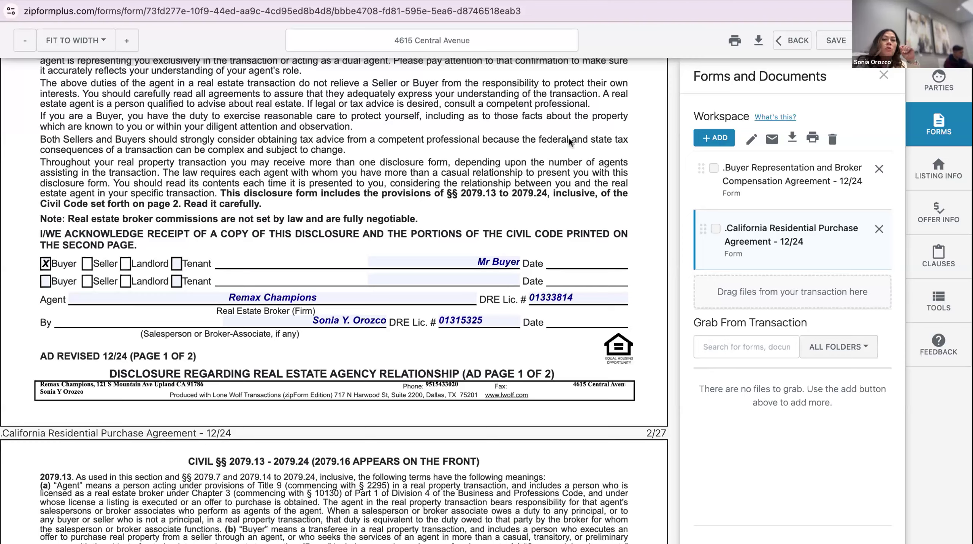
Exit the form editor, saving the changes, and return to the Documents list
scroll(545, 173, "down", 10)
scroll(544, 173, "down", 15)
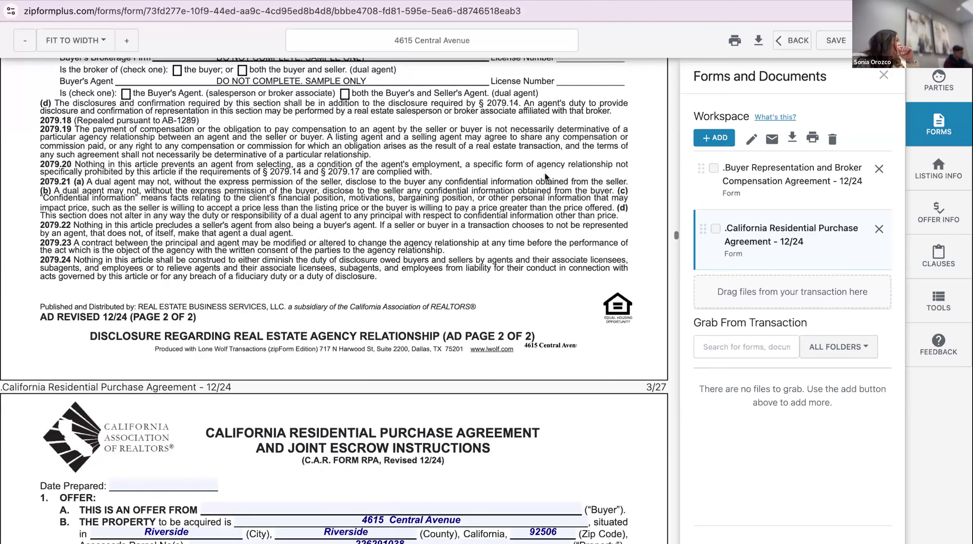
scroll(543, 172, "up", 12)
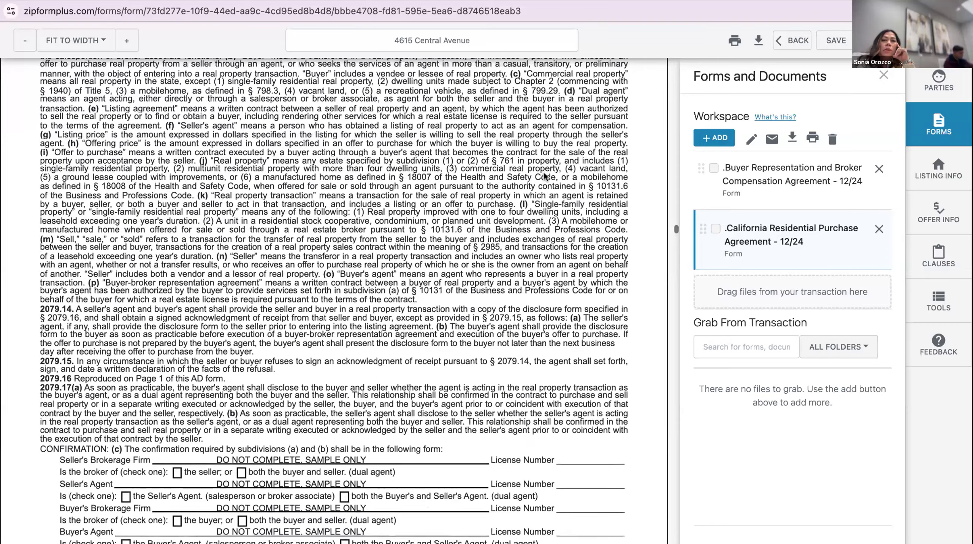
left_click(787, 42)
left_click(615, 154)
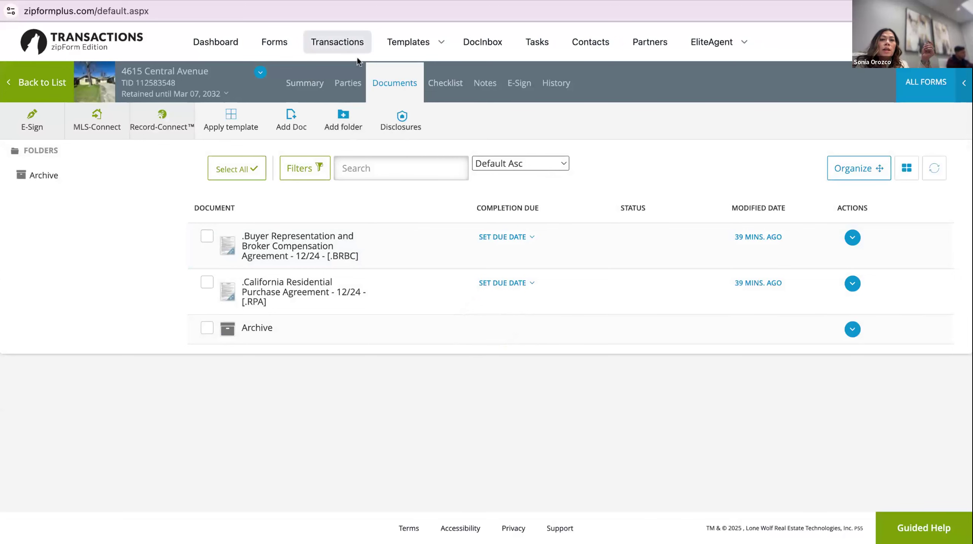
From the transactions list, start a new purchase/offer transaction
left_click(342, 44)
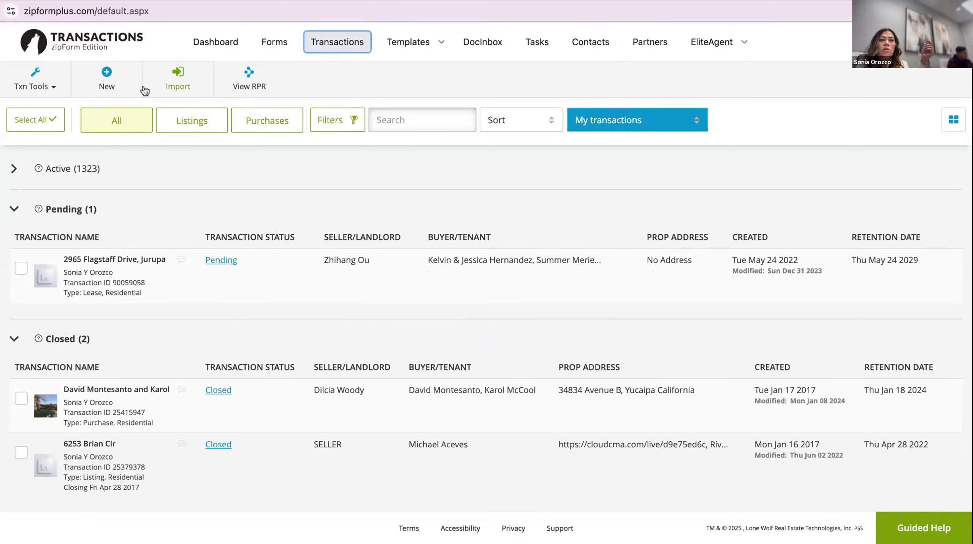
left_click(110, 73)
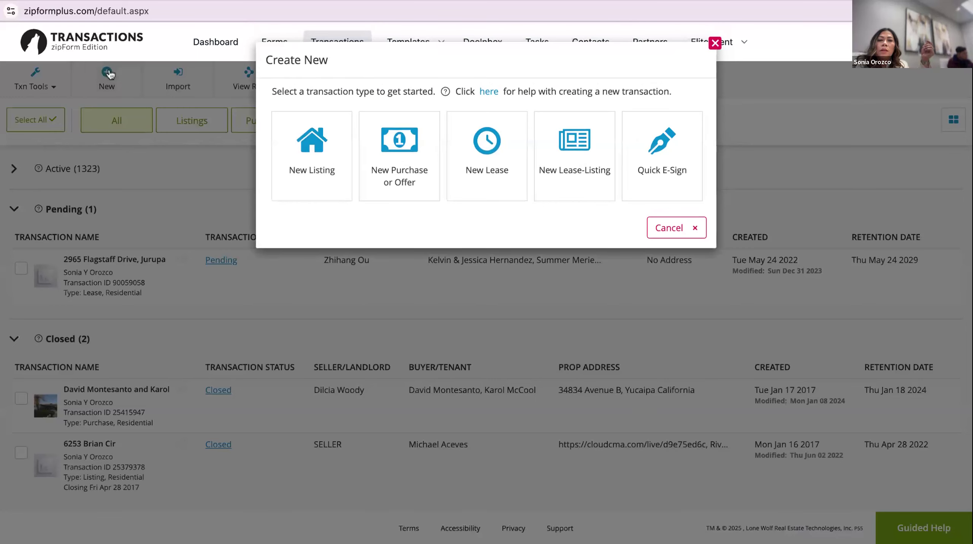
left_click(395, 157)
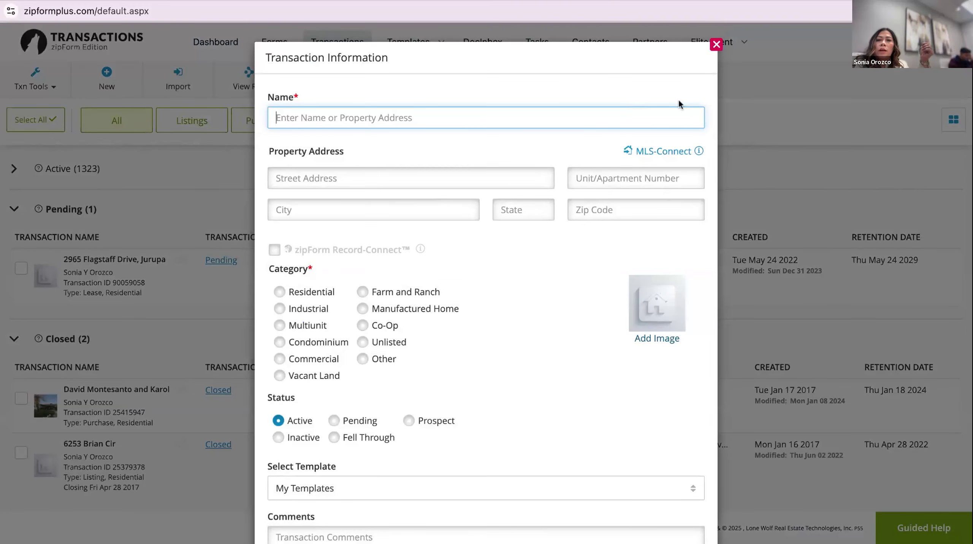
Try the MLS import with the pasted address, then clear the field and dismiss the import
left_click(662, 150)
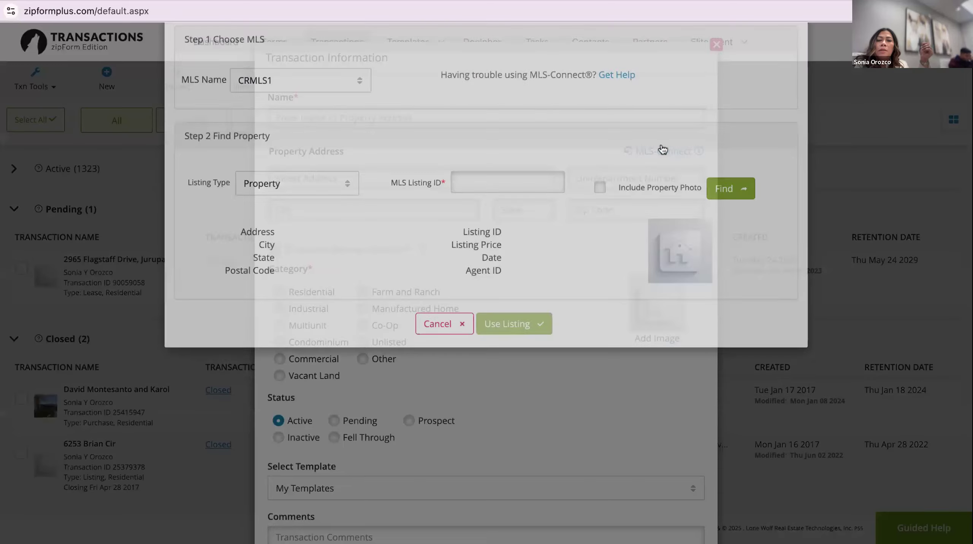
left_click(520, 219)
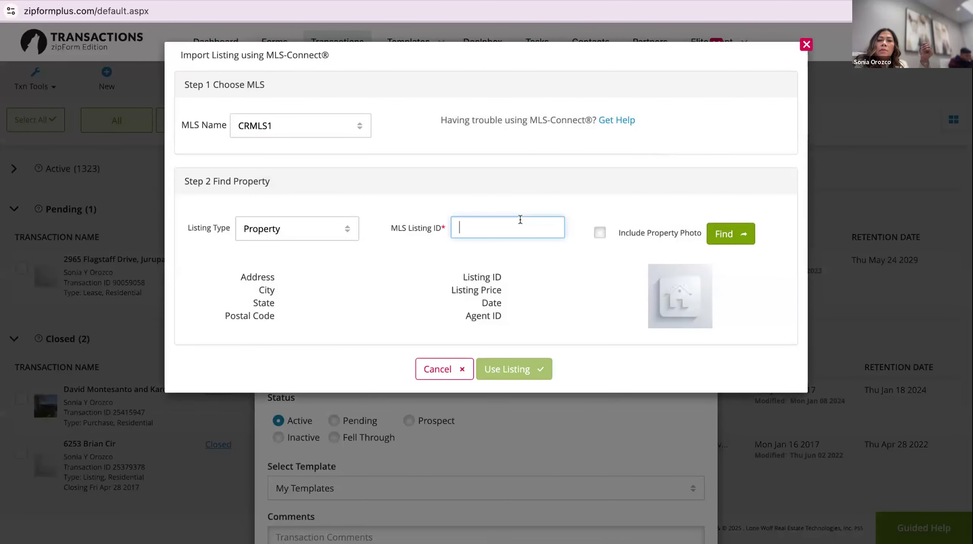
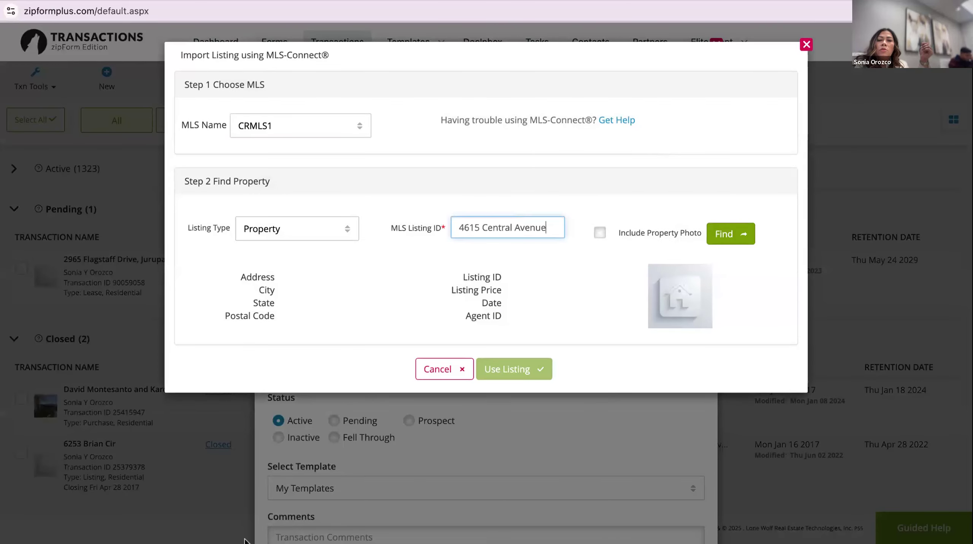
key("ctrl+a")
key("BackSpace")
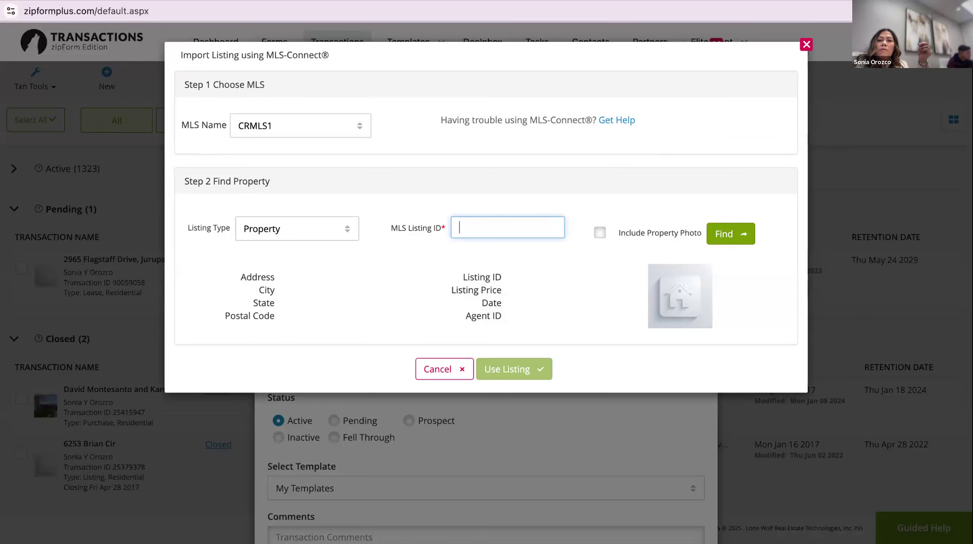
key("Escape")
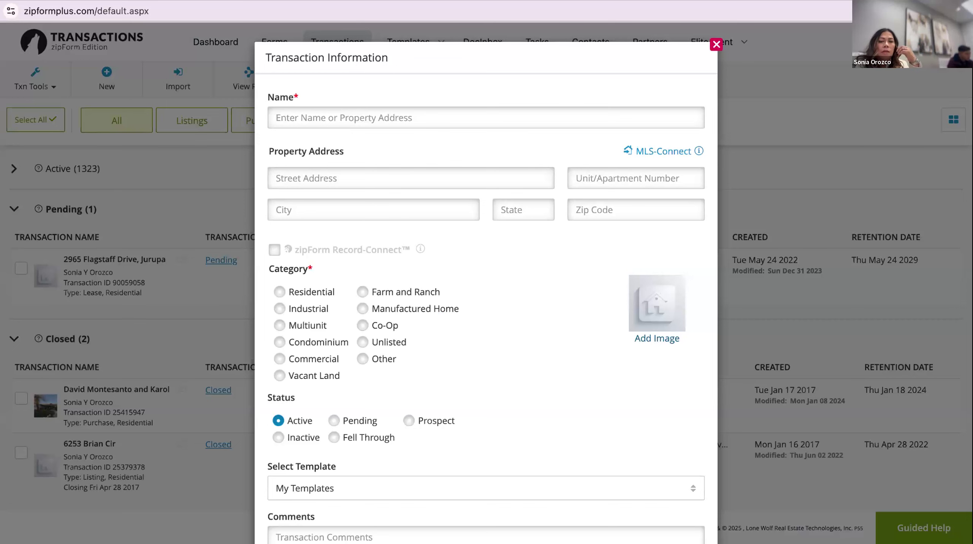
Check the transaction template list, then cancel the new transaction
scroll(486, 281, "down", 3)
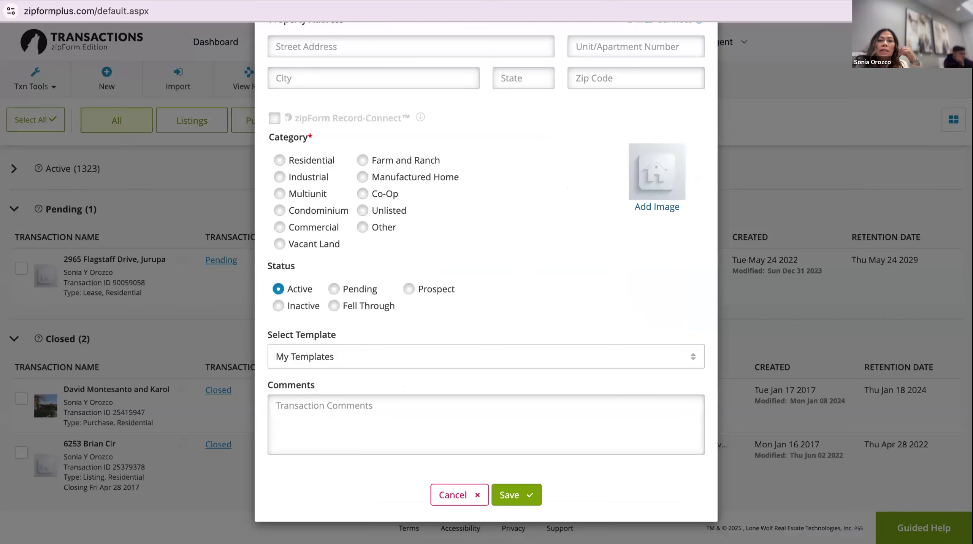
left_click(486, 356)
scroll(380, 330, "down", 4)
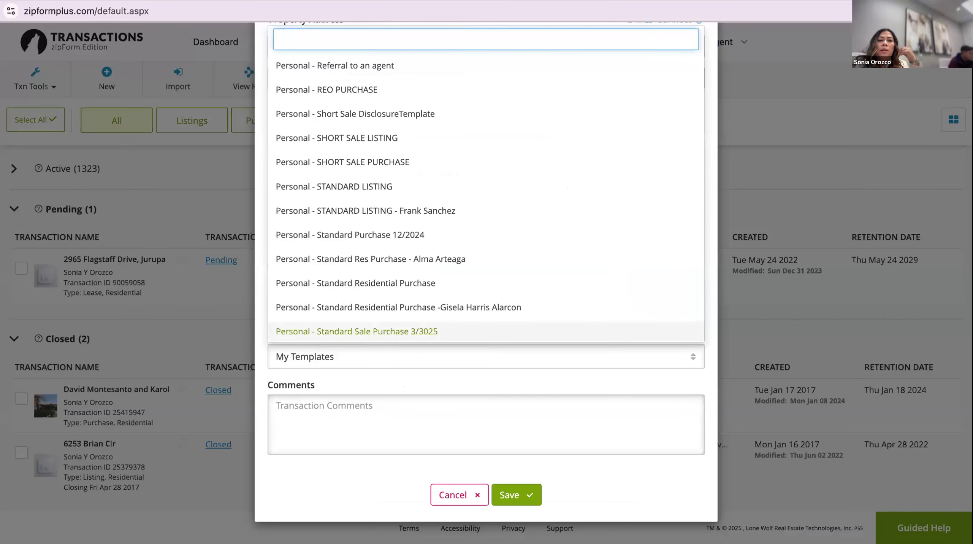
left_click(459, 495)
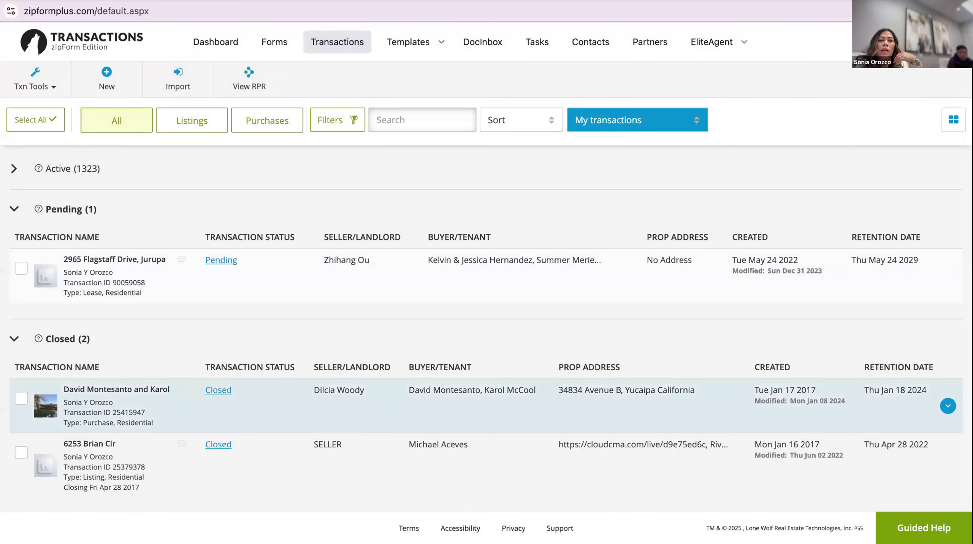
scroll(495, 404, "down", 2)
scroll(494, 335, "up", 2)
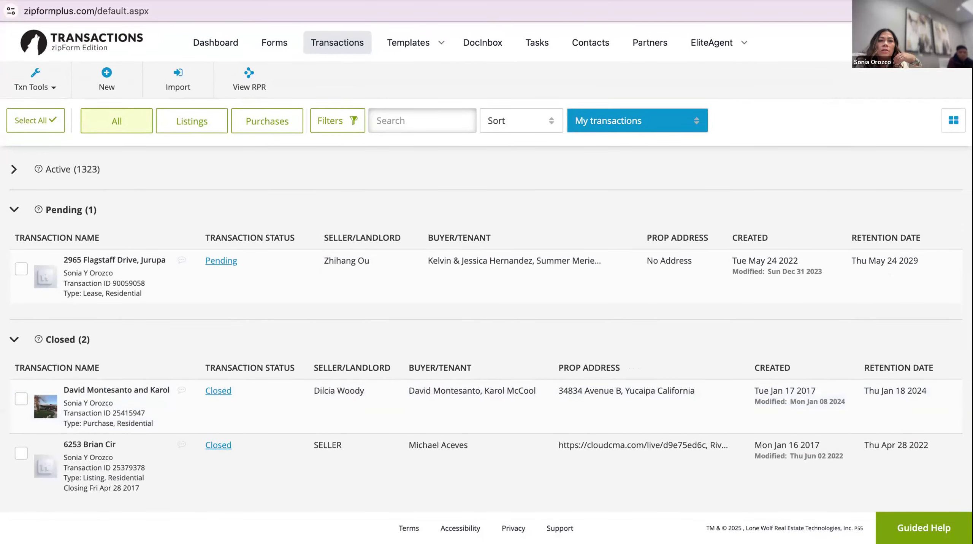
left_click(14, 169)
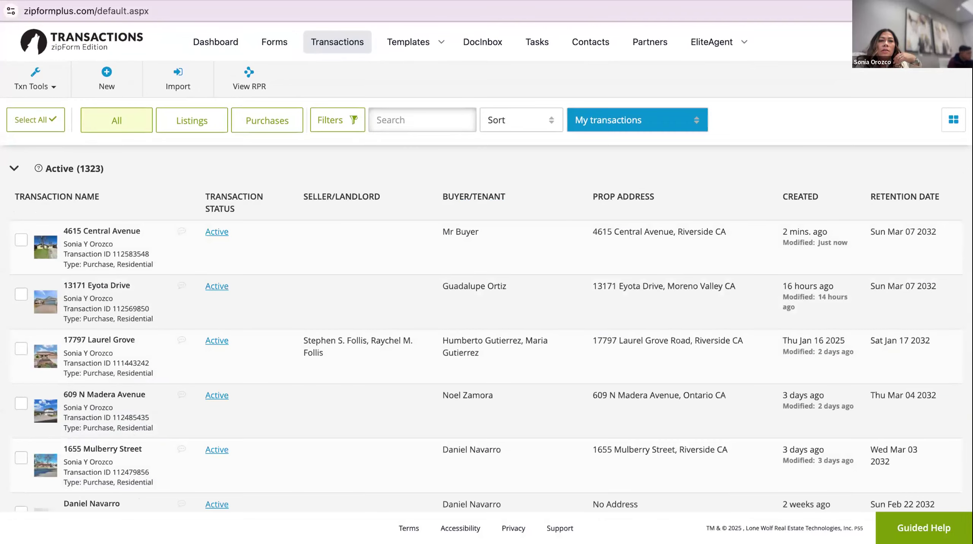
left_click(101, 231)
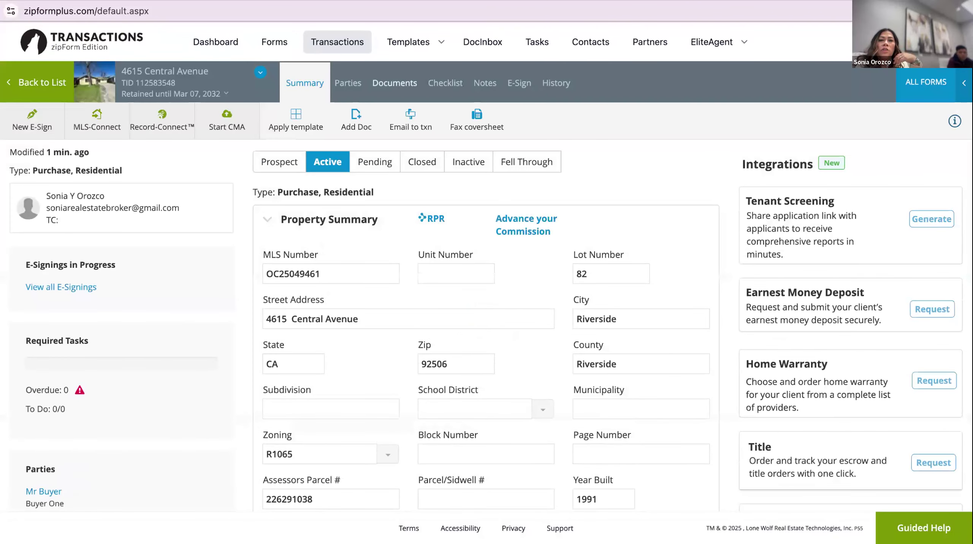
left_click(348, 82)
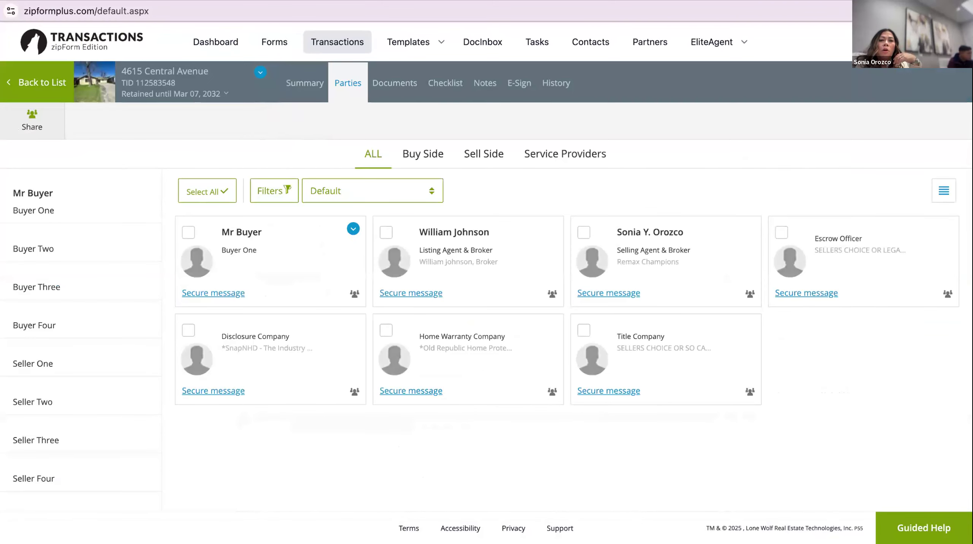
left_click(395, 82)
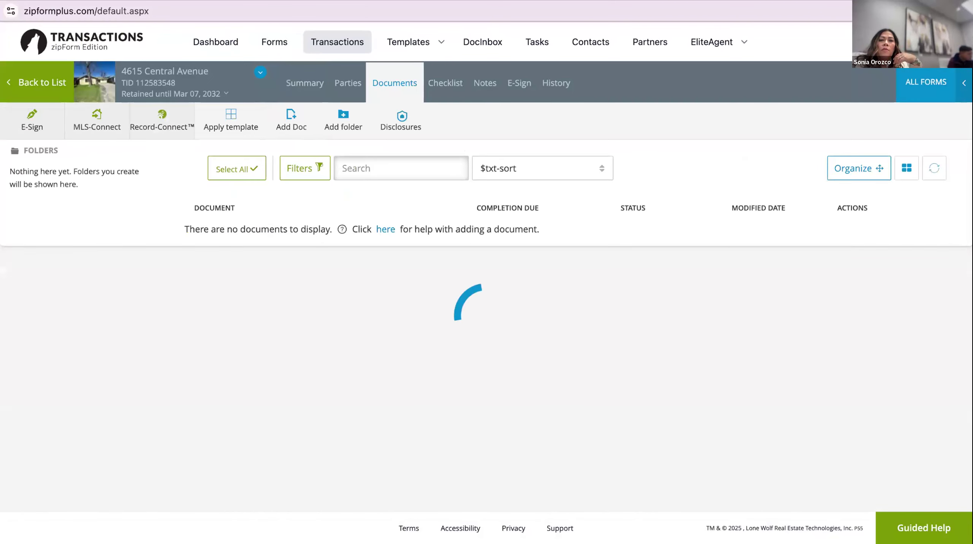
left_click(288, 291)
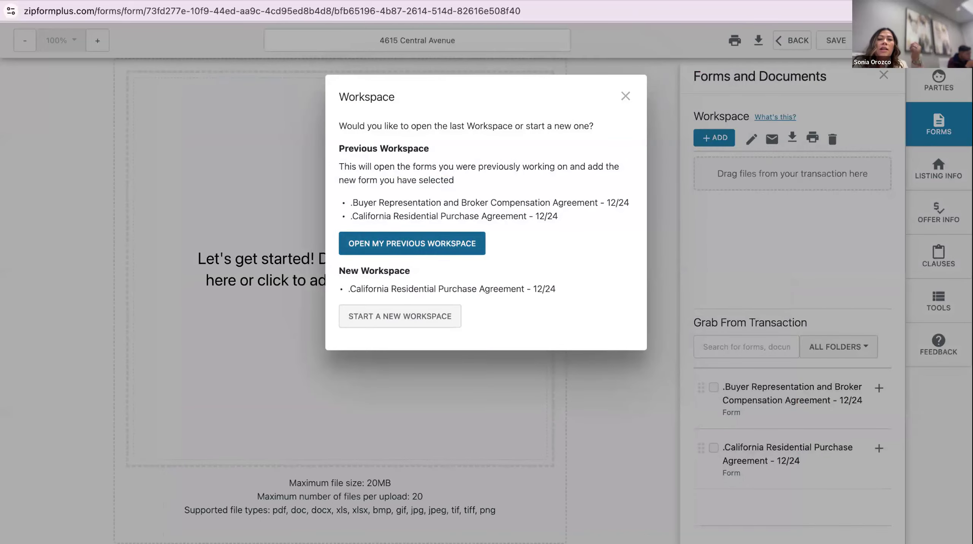
left_click(412, 243)
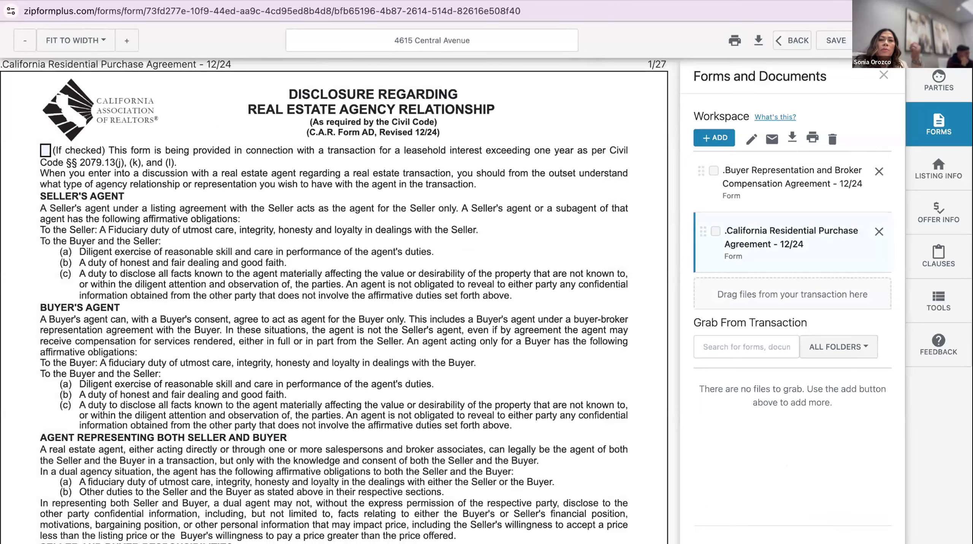
Jump to the Residential Purchase Agreement and scroll to its paragraph 3 terms of purchase table
double_click(748, 244)
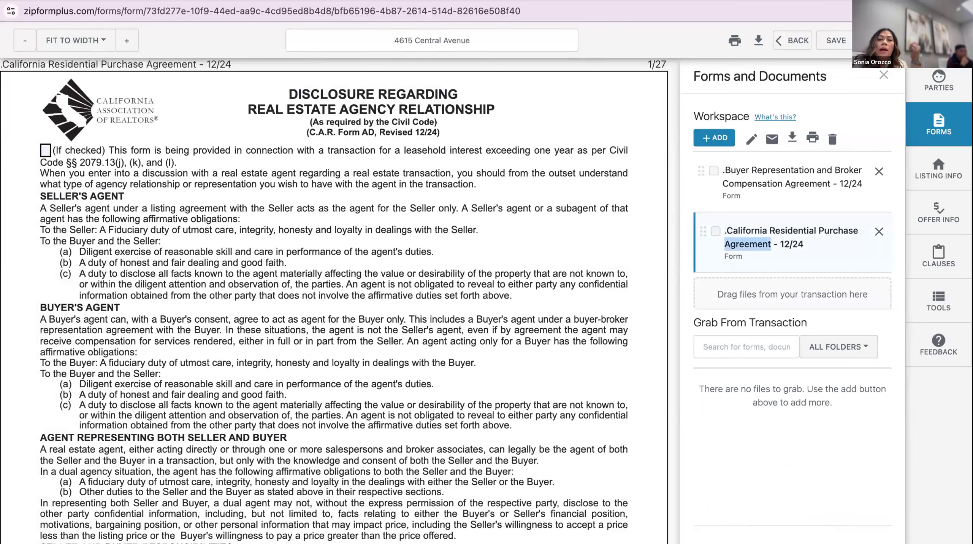
scroll(335, 301, "down", 20)
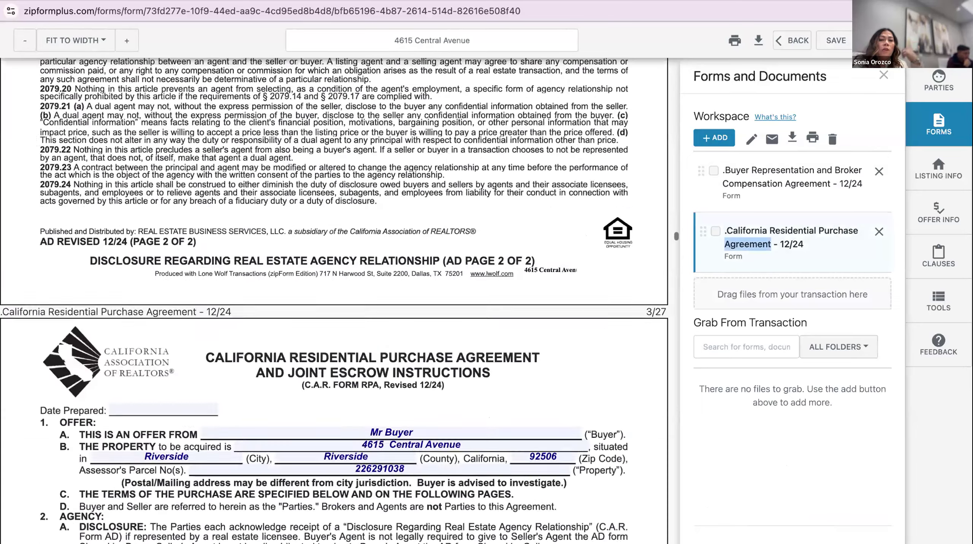
scroll(335, 301, "down", 7)
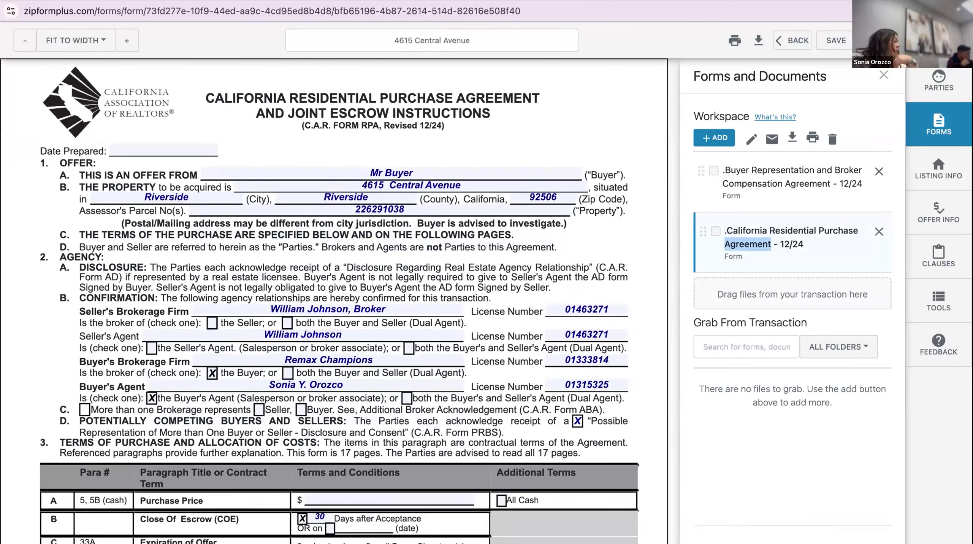
scroll(334, 300, "down", 2)
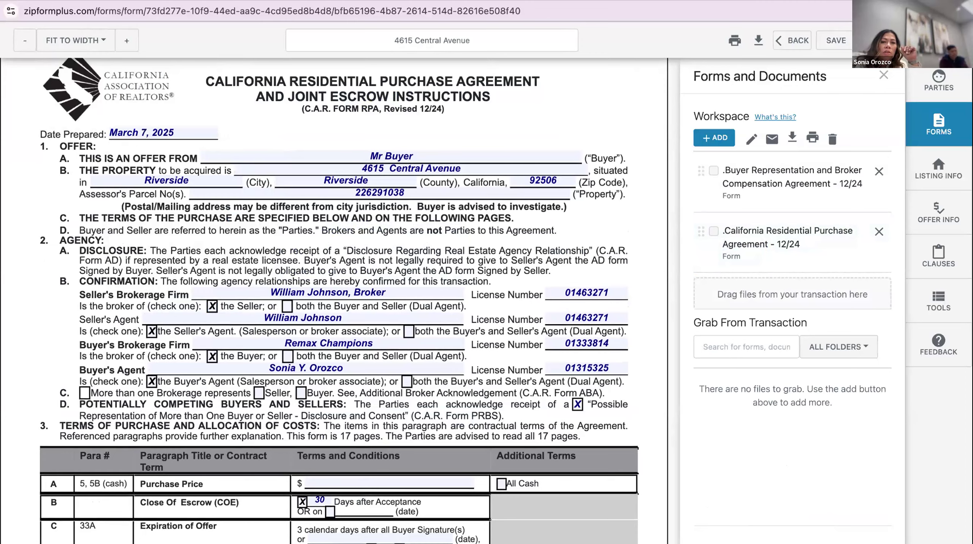
scroll(340, 300, "down", 1)
scroll(340, 301, "down", 8)
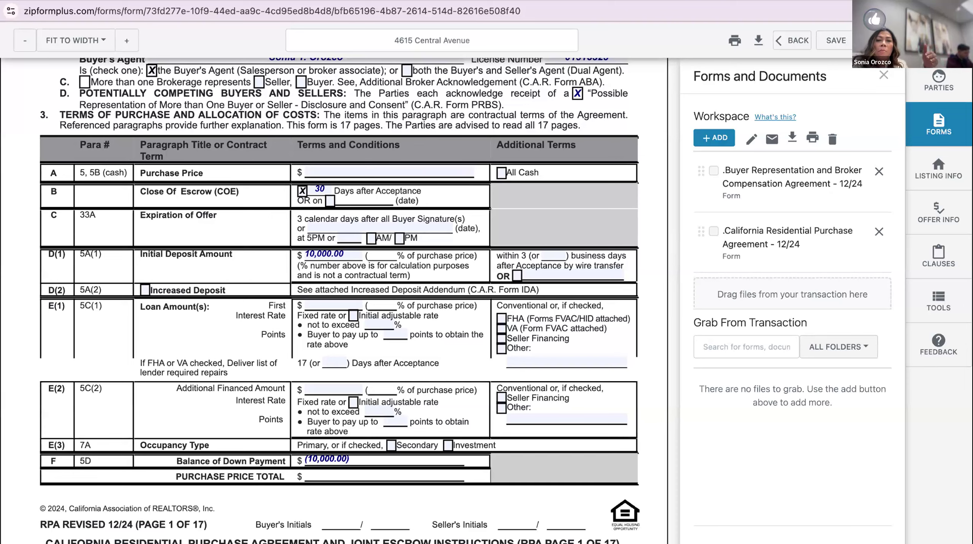
Enter a 575,000.00 purchase price and a 500,000.00 FHA first loan
left_click(389, 171)
type("575000")
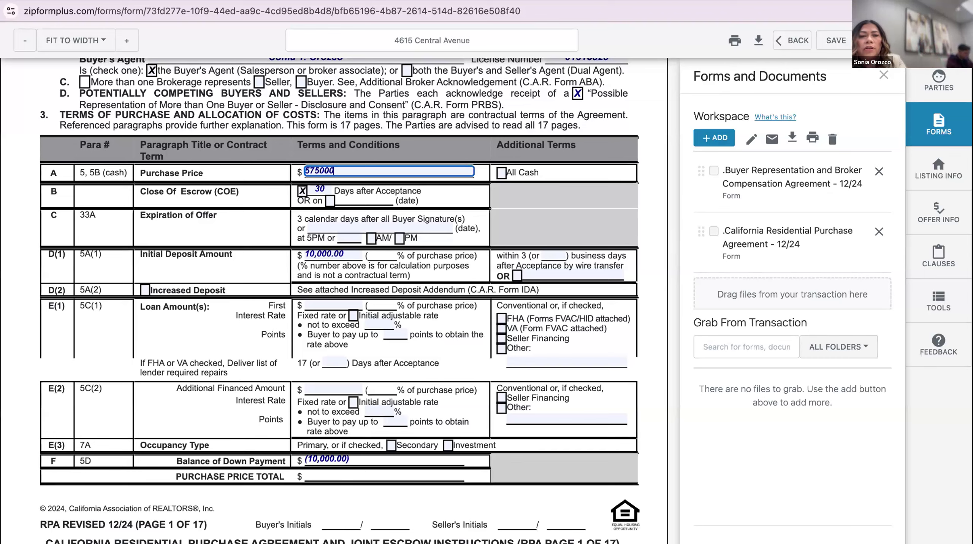
key("Tab")
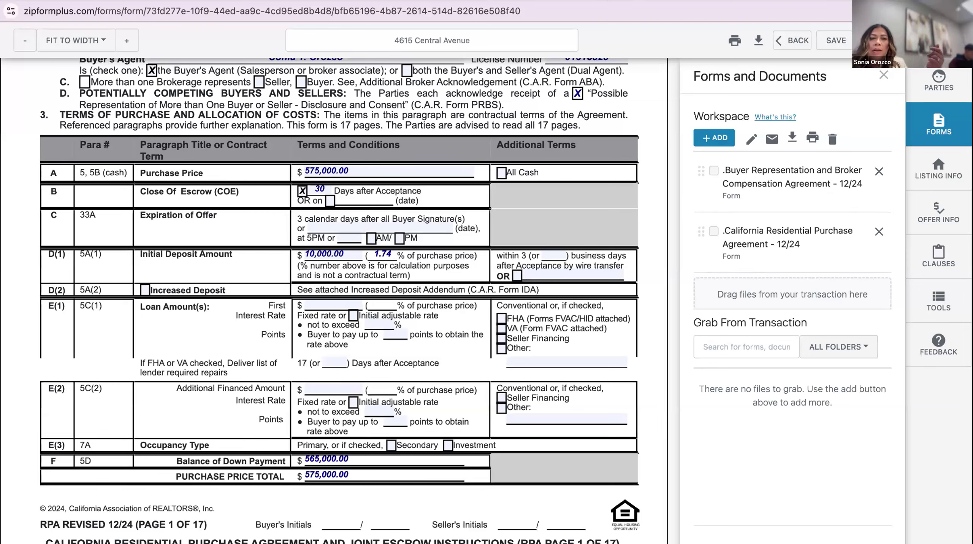
left_click(333, 304)
type("500000")
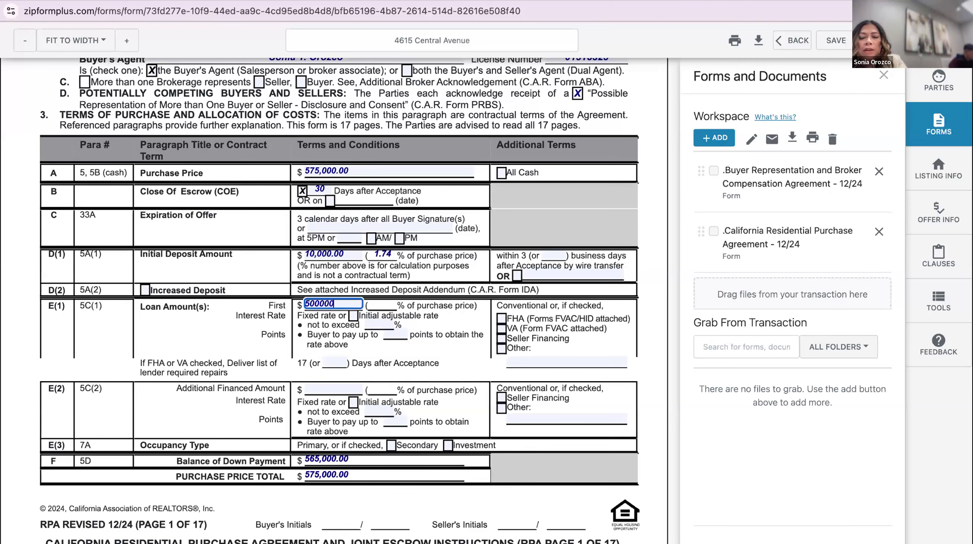
key("Tab")
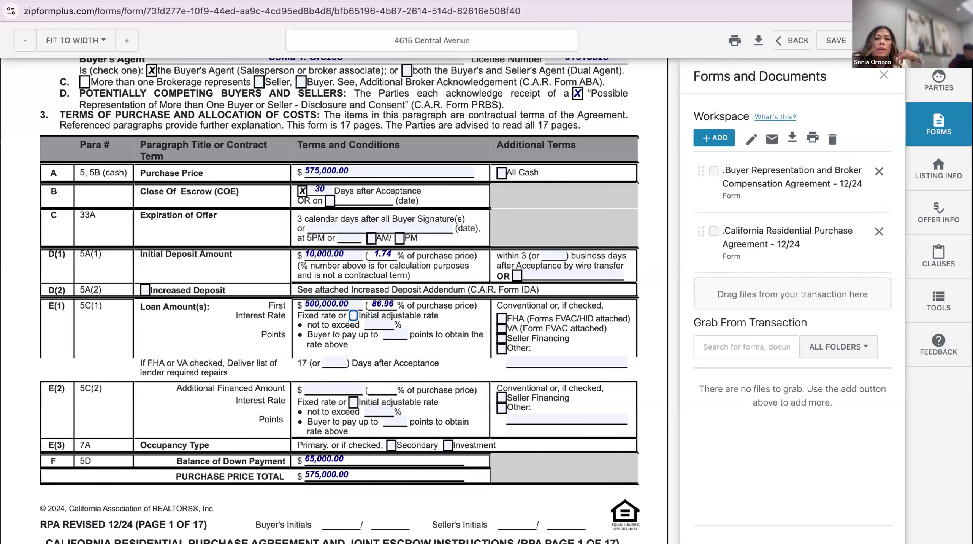
left_click(501, 319)
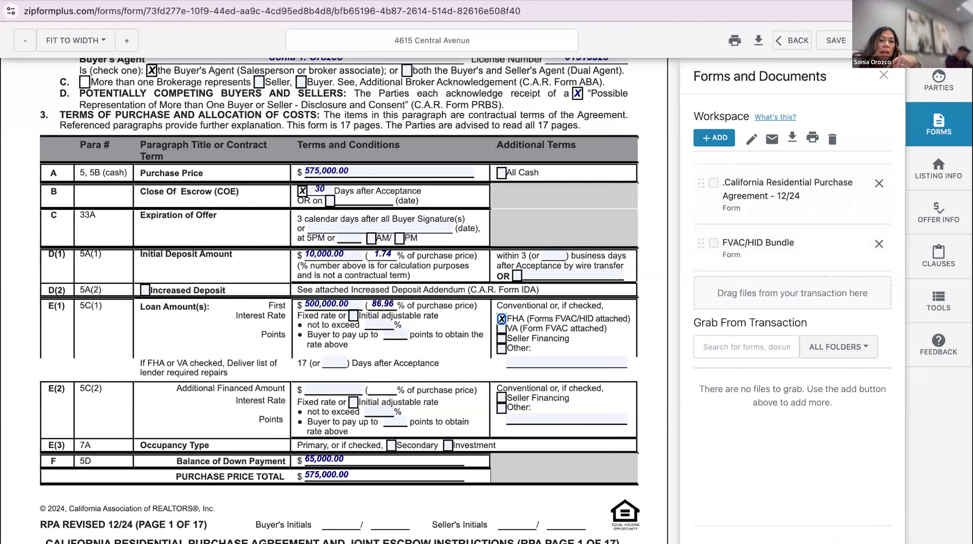
Include a 5,000.00 seller credit to the buyer
scroll(335, 301, "down", 10)
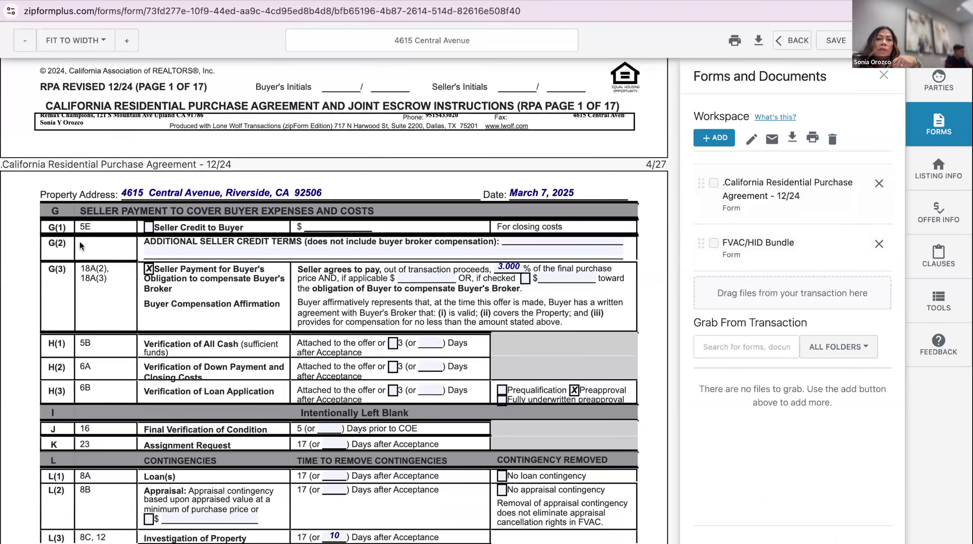
left_click(149, 226)
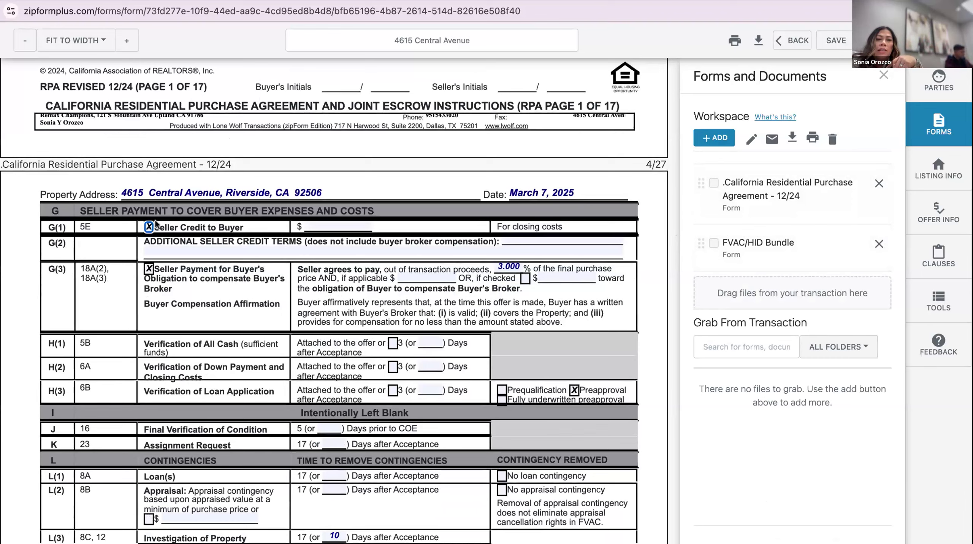
left_click(326, 223)
type("50000")
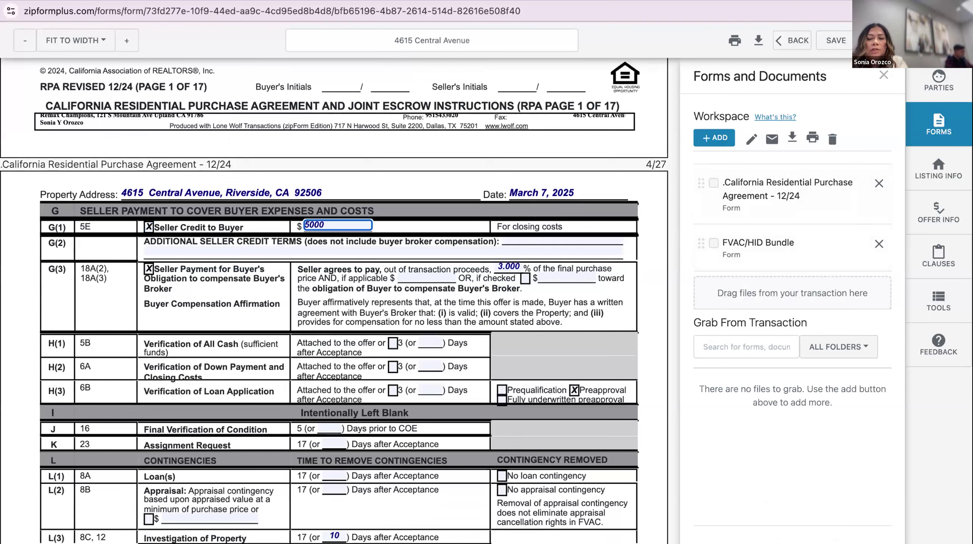
left_click(354, 281)
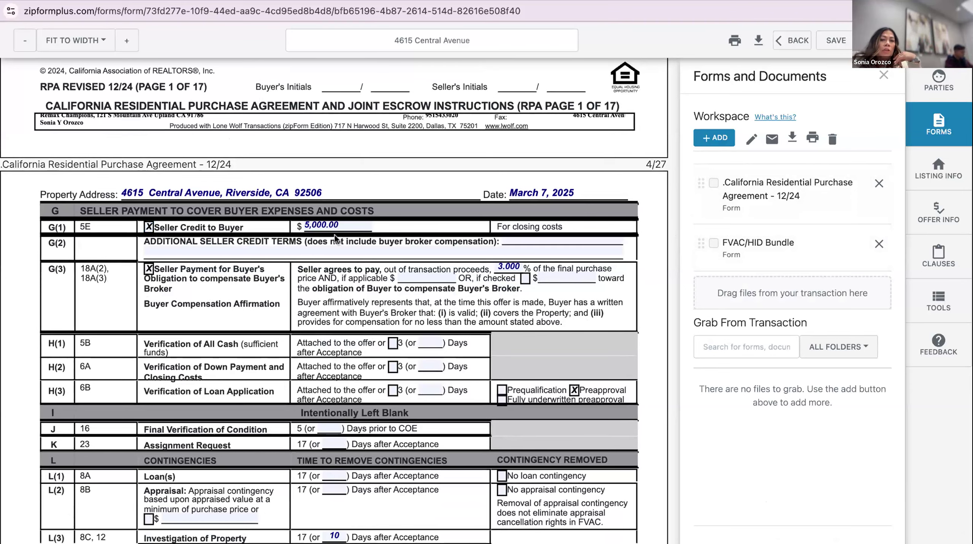
Set 12 days for the loan contingency and 10 days in L(2), and check No appraisal contingency
scroll(462, 299, "down", 1)
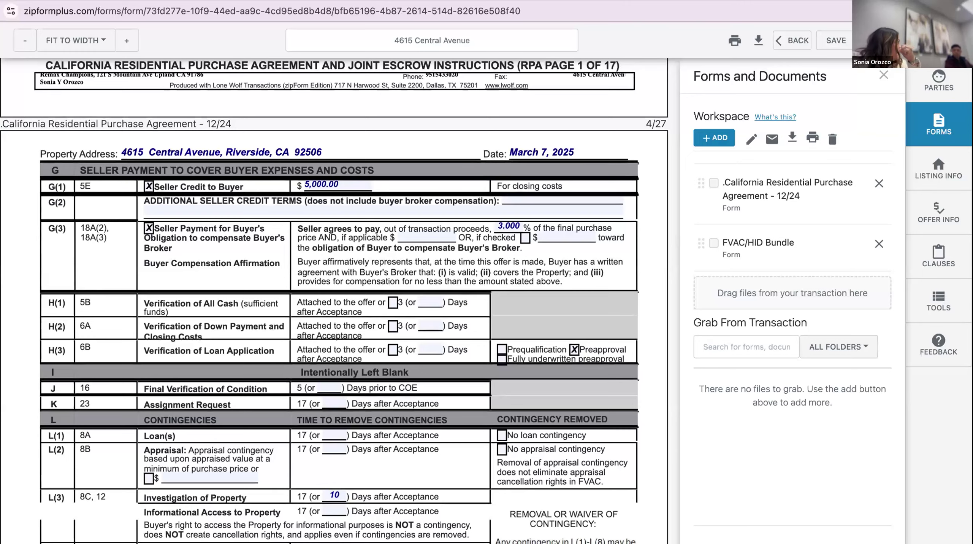
scroll(462, 267, "down", 3)
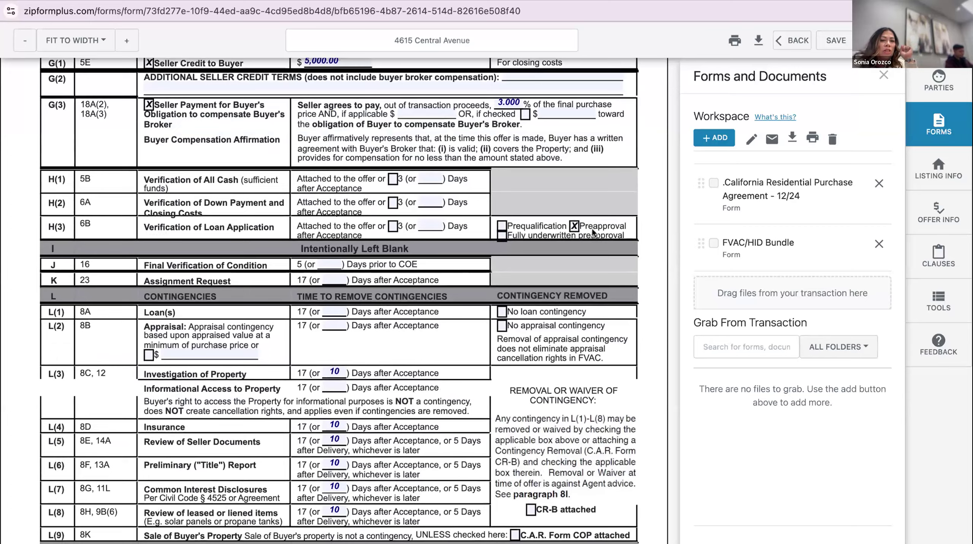
scroll(591, 229, "down", 1)
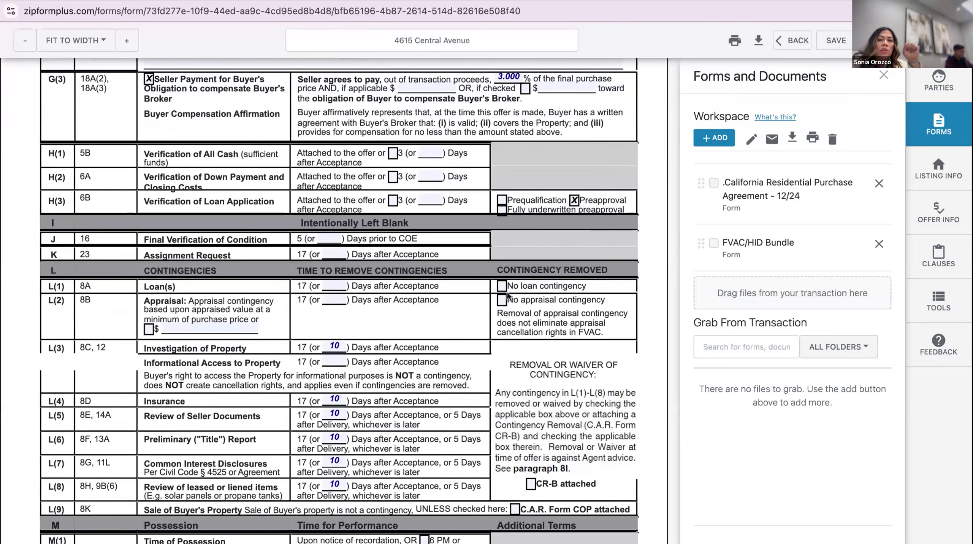
left_click(335, 286)
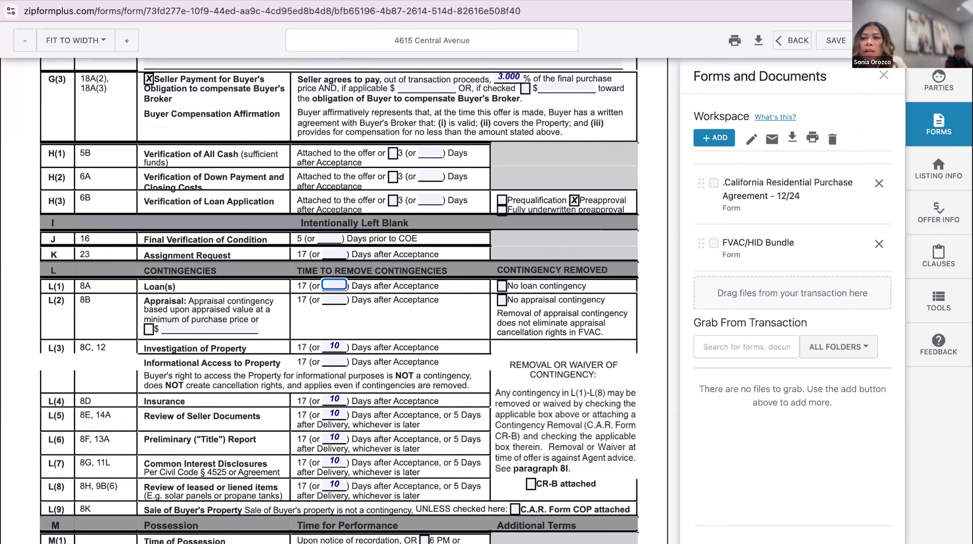
type("12")
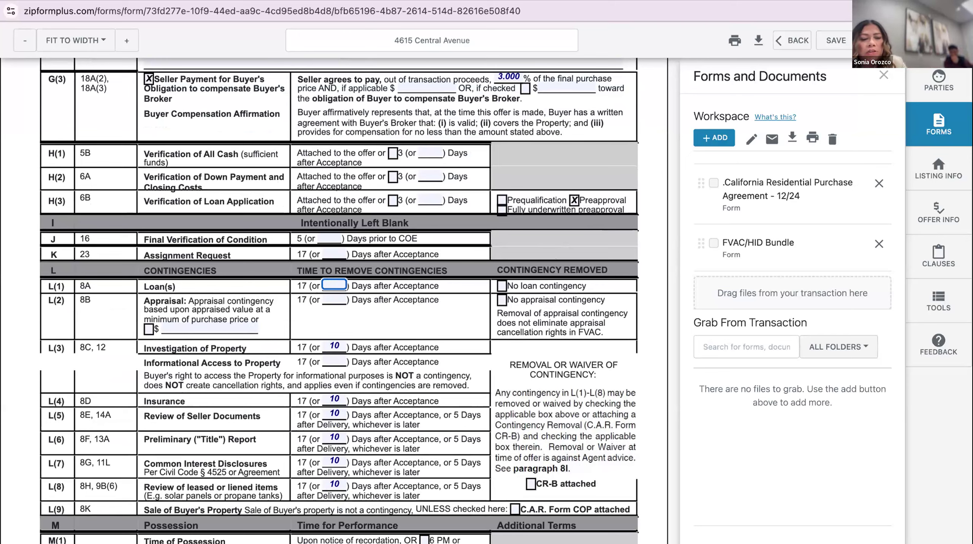
left_click(333, 299)
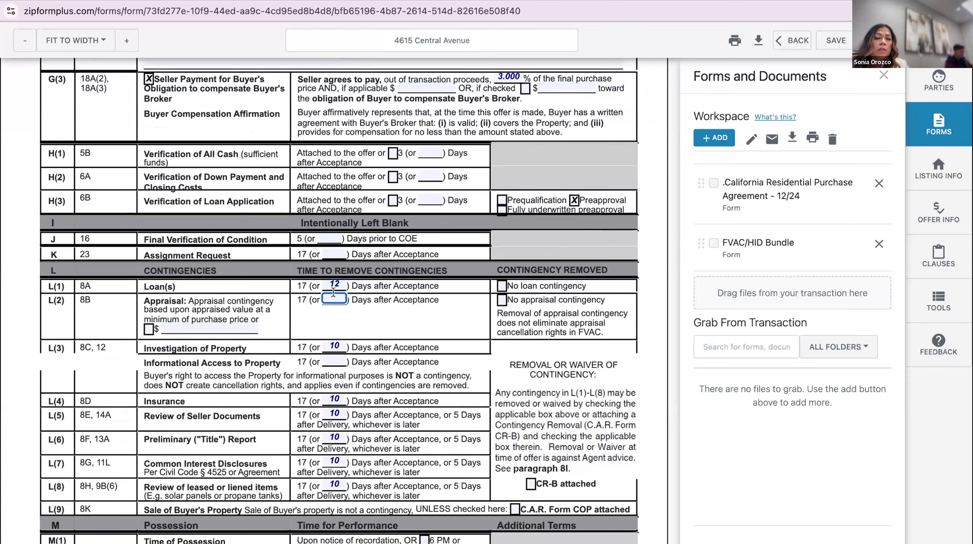
type("10")
left_click(379, 285)
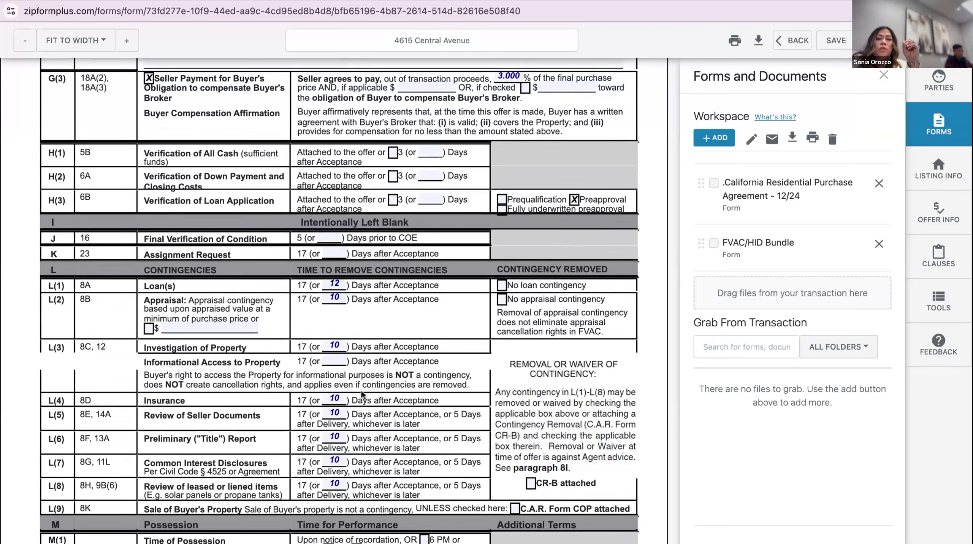
scroll(361, 390, "down", 2)
scroll(362, 395, "up", 1)
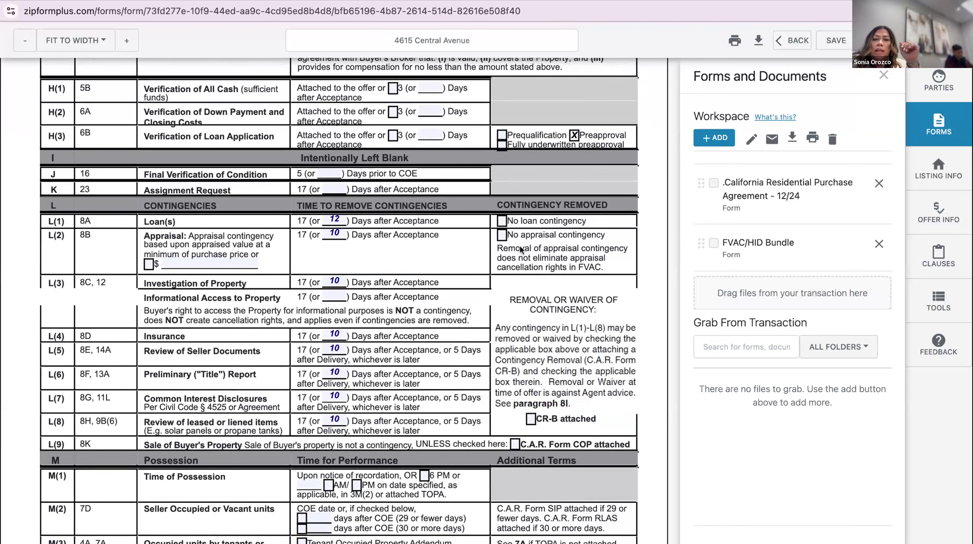
left_click(502, 234)
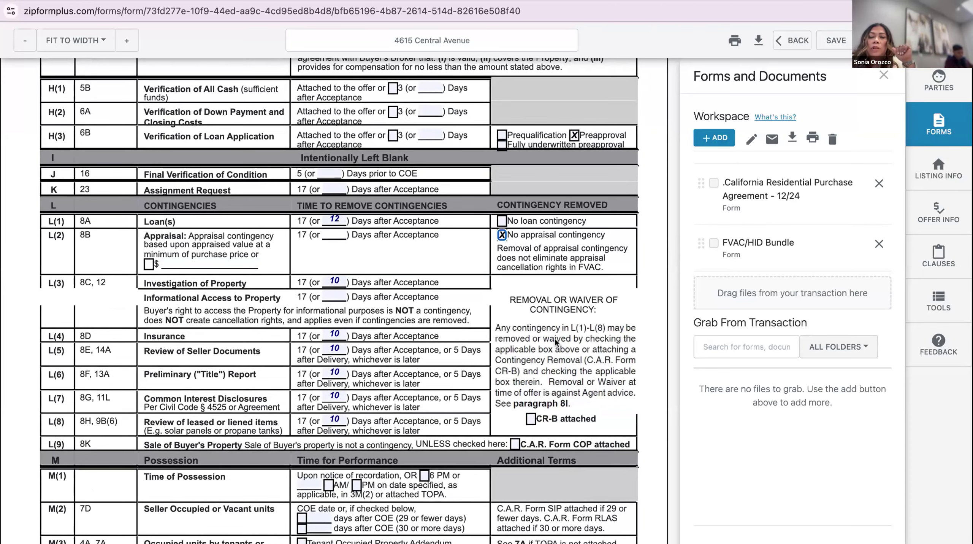
scroll(555, 338, "down", 2)
Mark the CR-B contingency removal form as attached
left_click(531, 362)
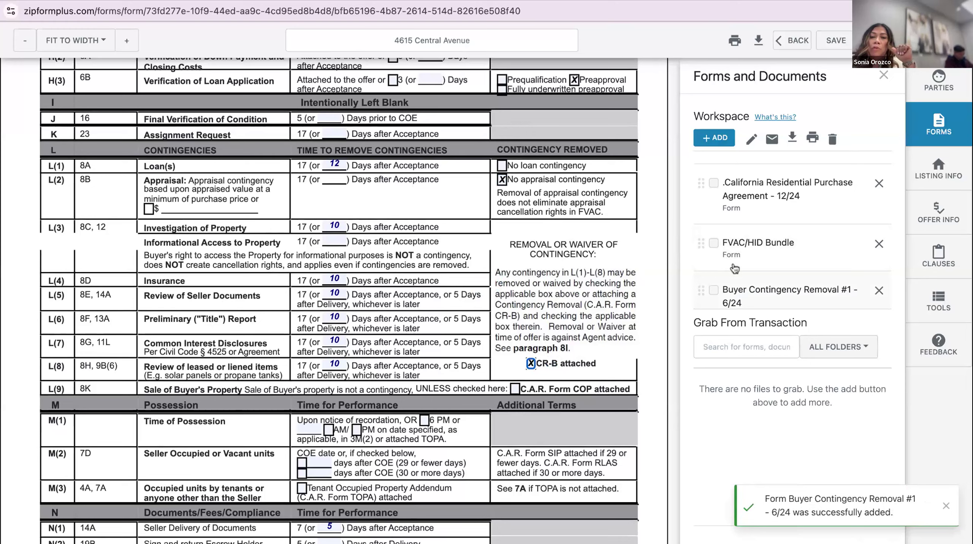
scroll(767, 218, "down", 2)
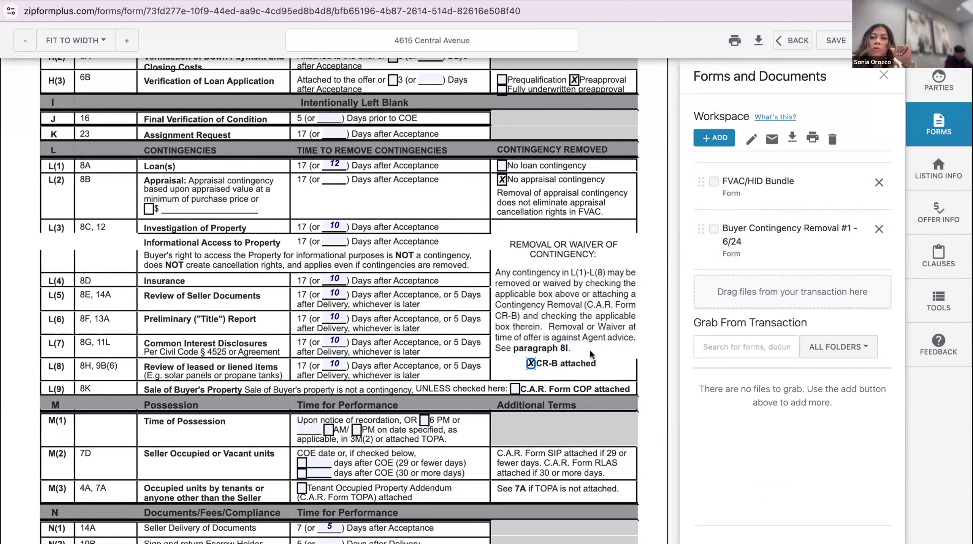
scroll(567, 317, "down", 1)
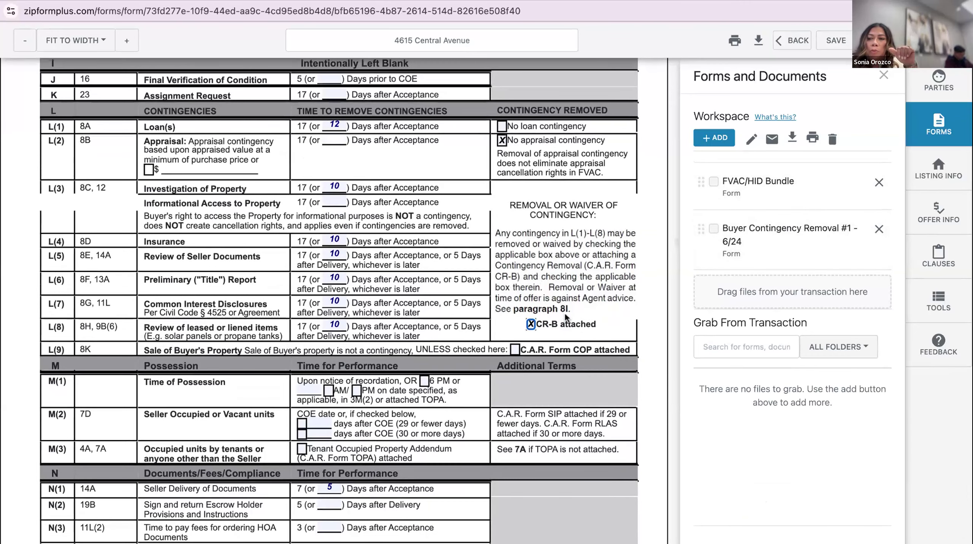
scroll(567, 317, "down", 2)
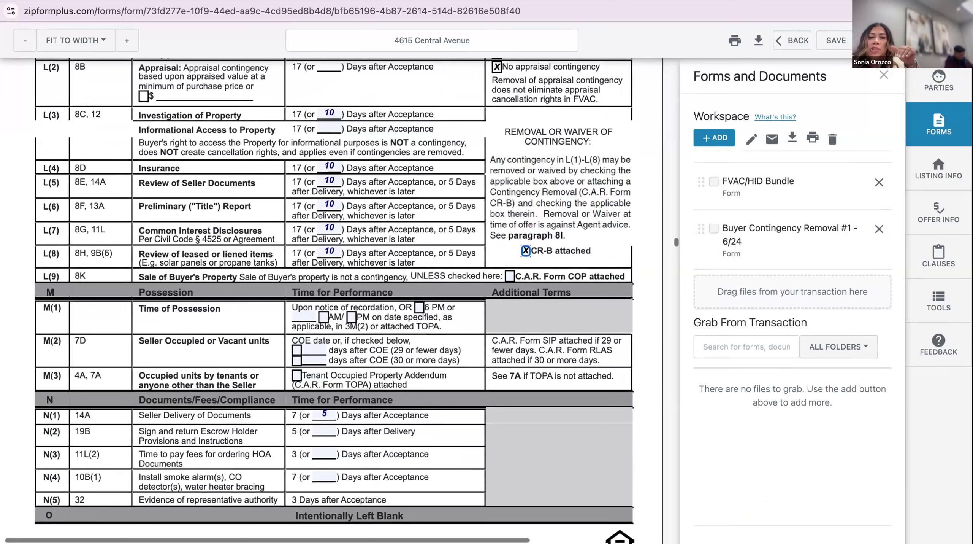
scroll(560, 323, "down", 2)
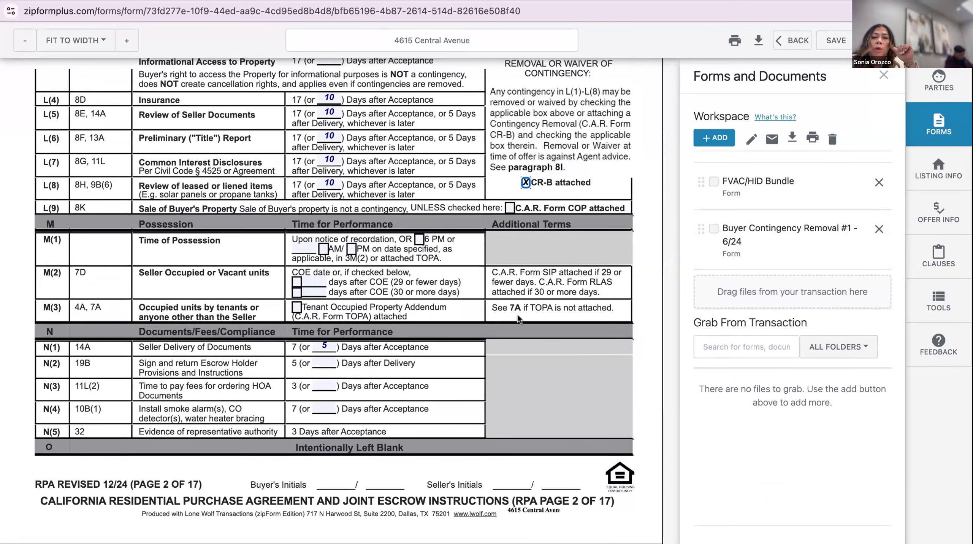
Let the seller remain in possession for 10 days after close of escrow, under the 29-or-fewer-days option
left_click(301, 282)
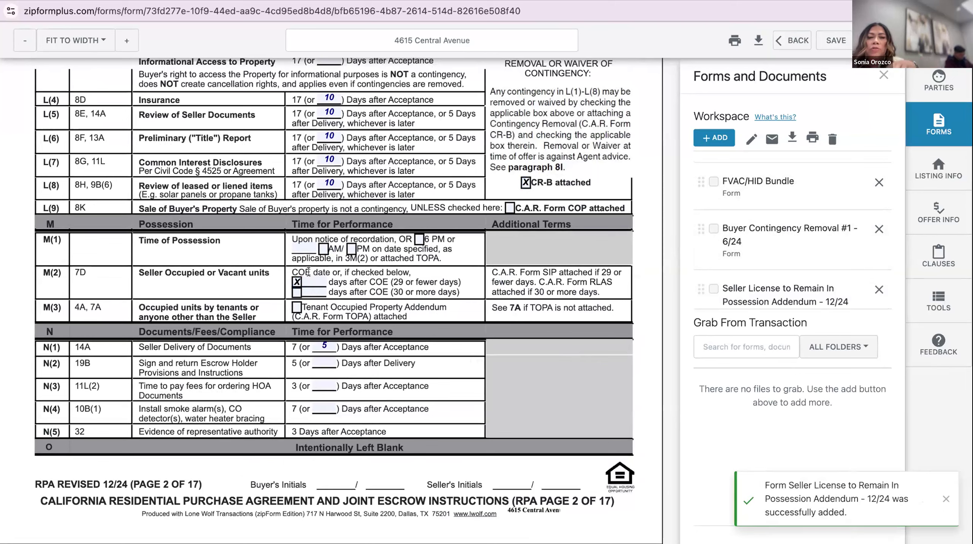
left_click(318, 275)
type("10")
left_click(385, 275)
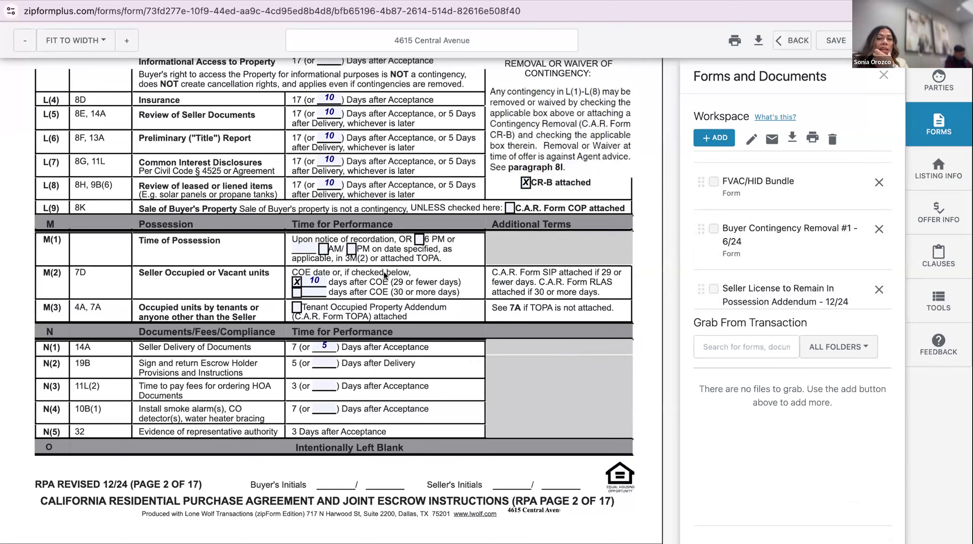
scroll(753, 230, "down", 2)
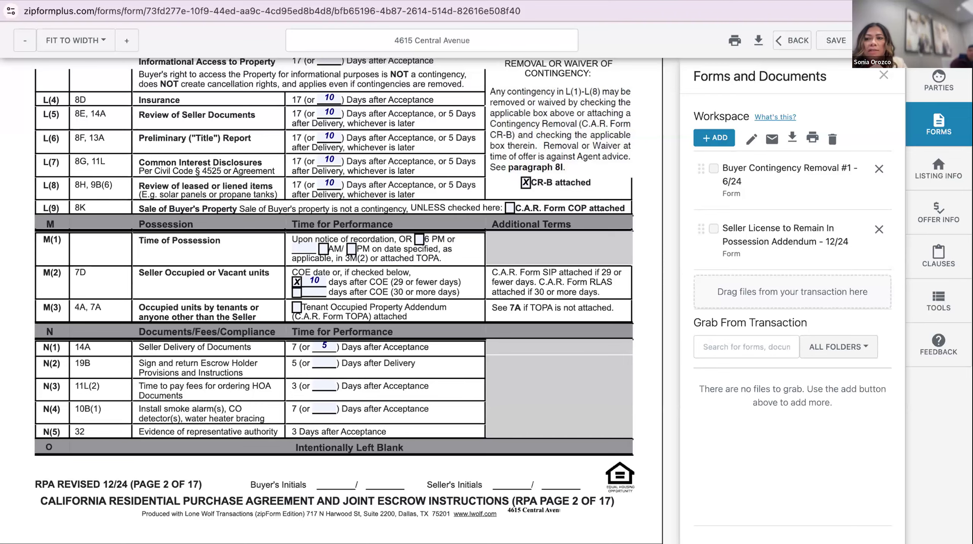
Include electric car charging systems in the items sold
scroll(335, 300, "down", 1)
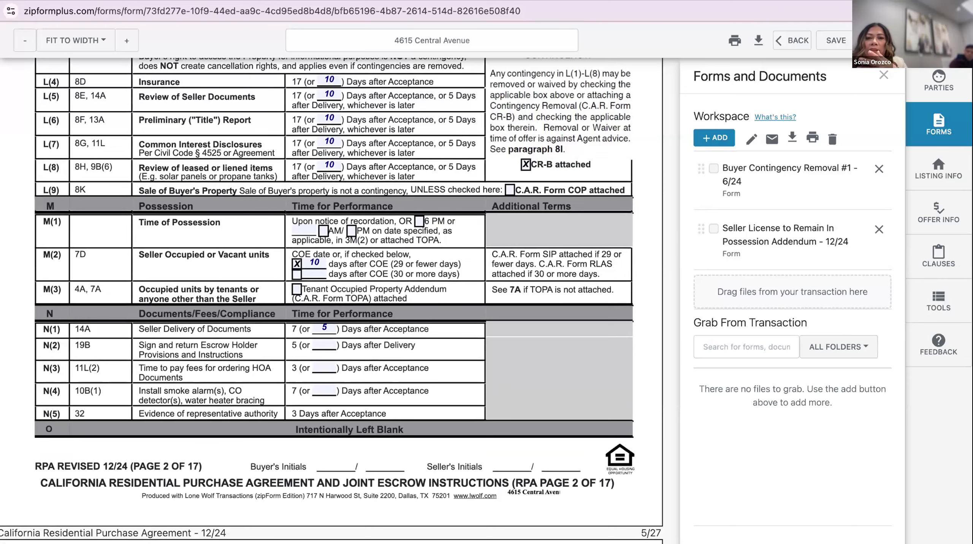
scroll(335, 267, "down", 2)
scroll(505, 279, "down", 13)
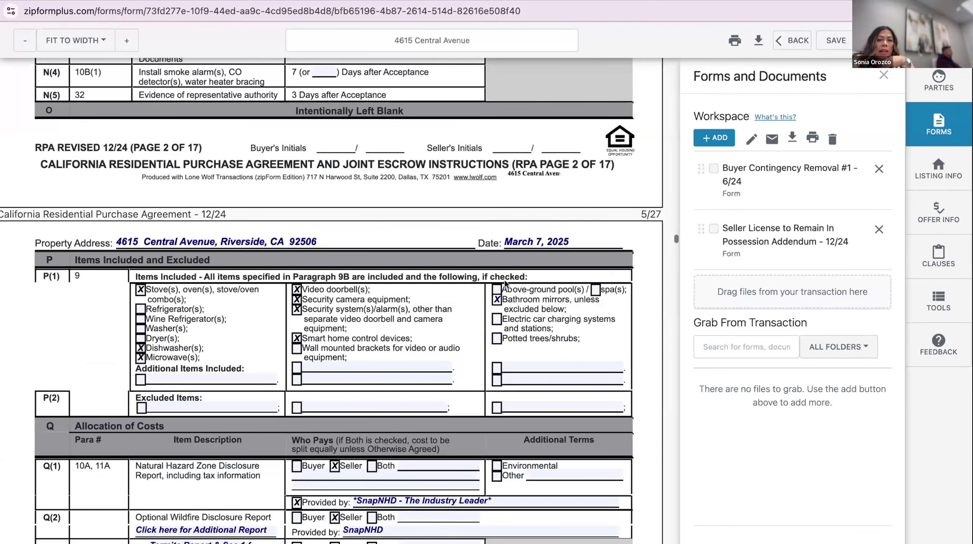
scroll(505, 280, "down", 4)
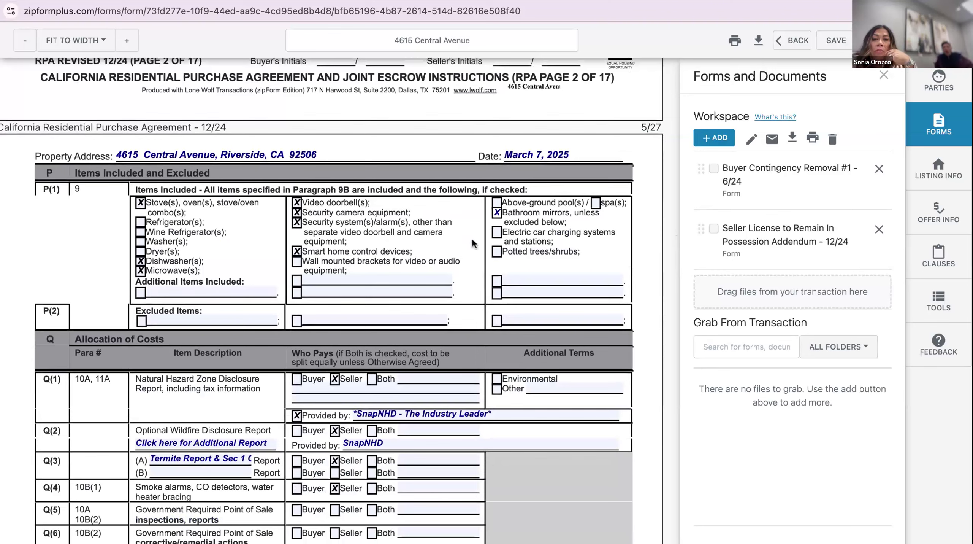
left_click(498, 231)
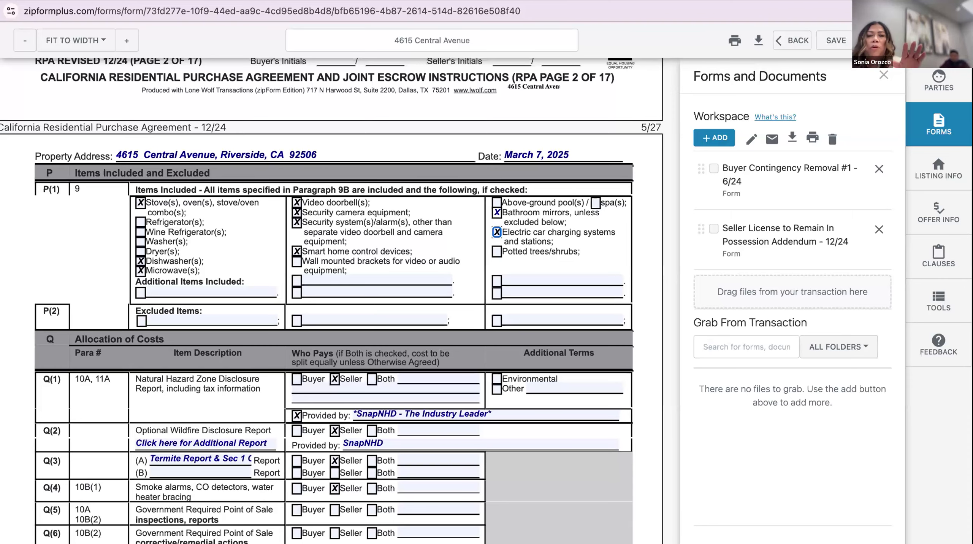
Uncheck Seller as payer of the HOA transfer fees in Q(14)
scroll(360, 300, "down", 5)
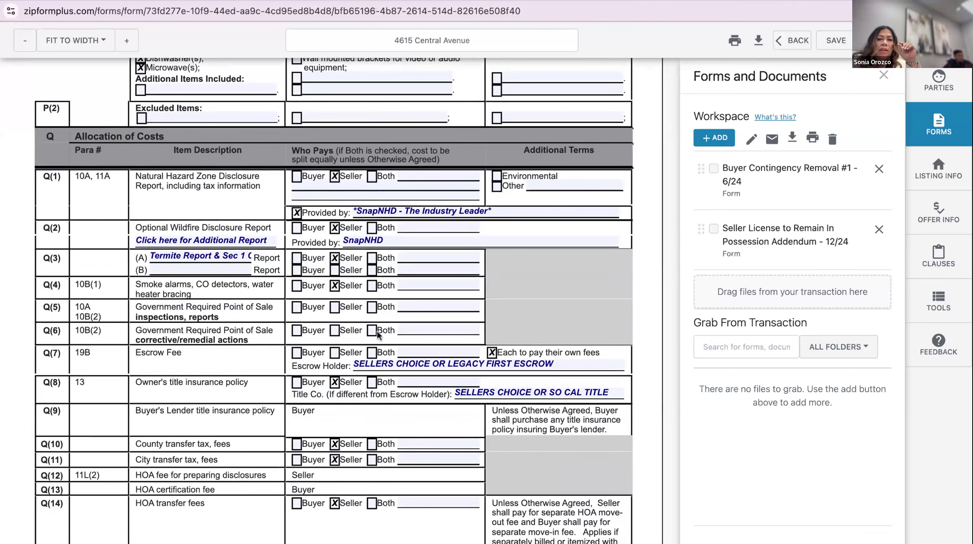
scroll(381, 335, "down", 3)
scroll(381, 336, "down", 2)
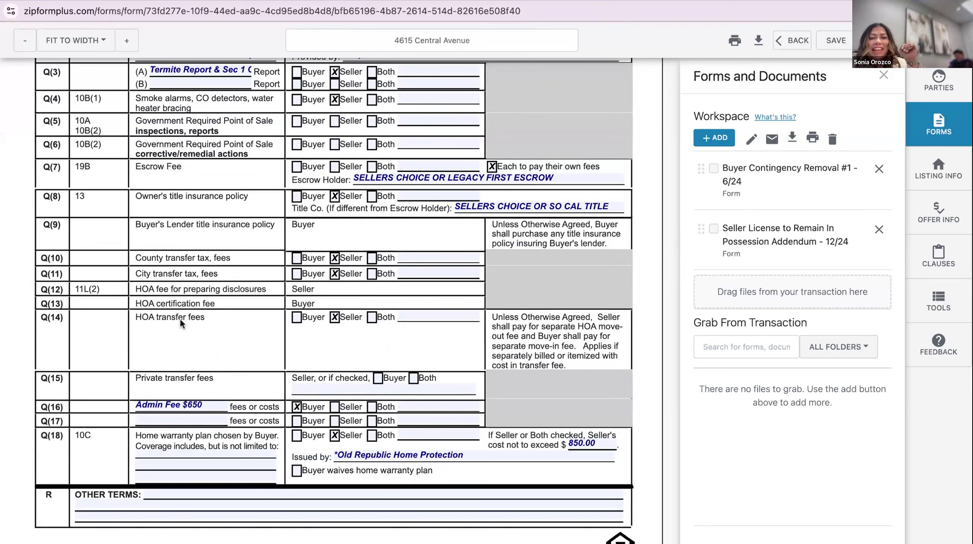
left_click(334, 316)
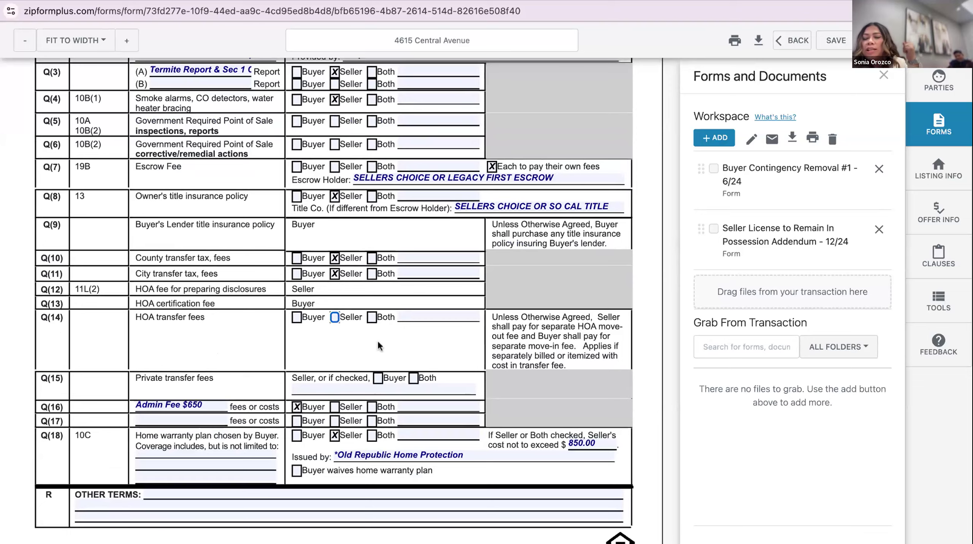
Change the Q(18) home warranty cost cap to 1100
scroll(377, 339, "down", 1)
left_click(570, 377)
key("BackSpace")
key("BackSpace")
key("BackSpace")
type("1100")
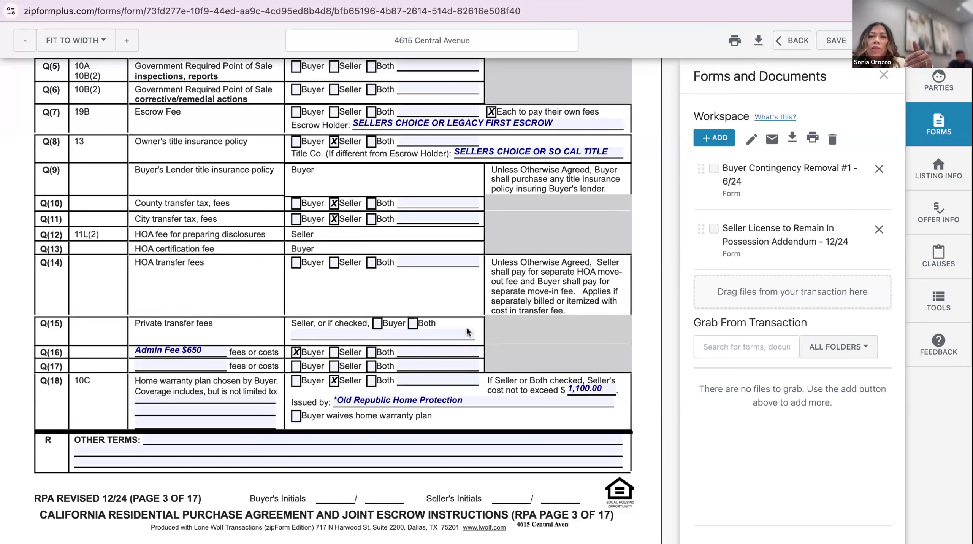
Save the filled-in Residential Purchase Agreement
scroll(467, 331, "up", 1)
scroll(468, 331, "down", 3)
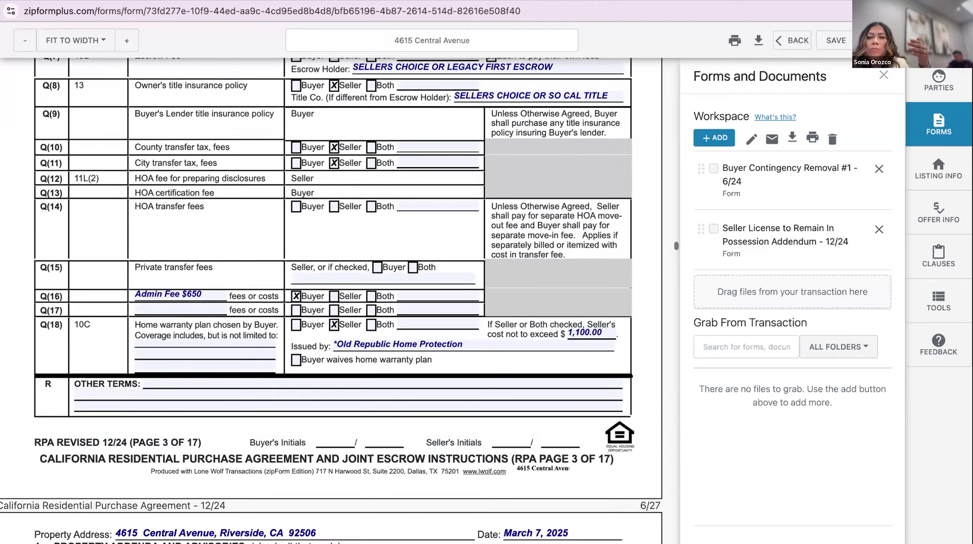
scroll(467, 332, "down", 10)
scroll(332, 301, "down", 10)
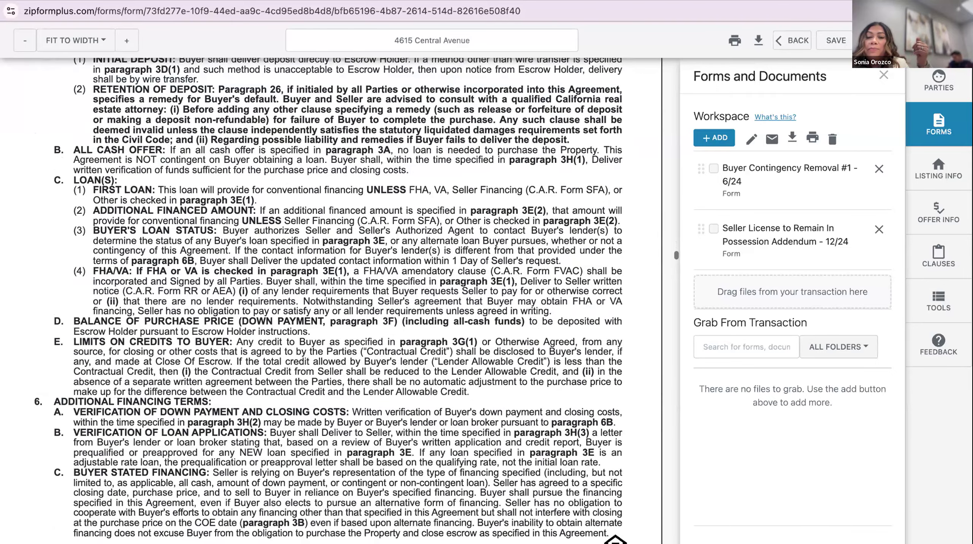
left_click(833, 41)
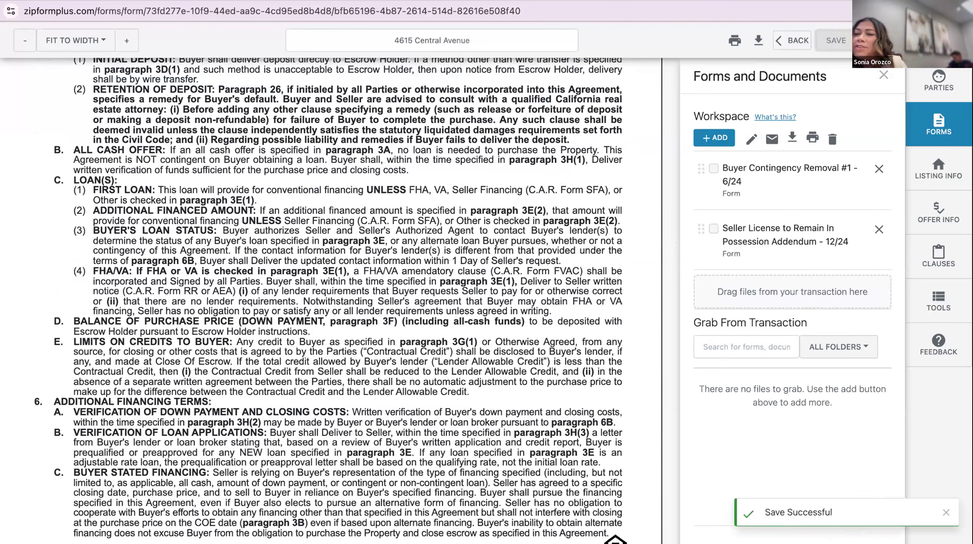